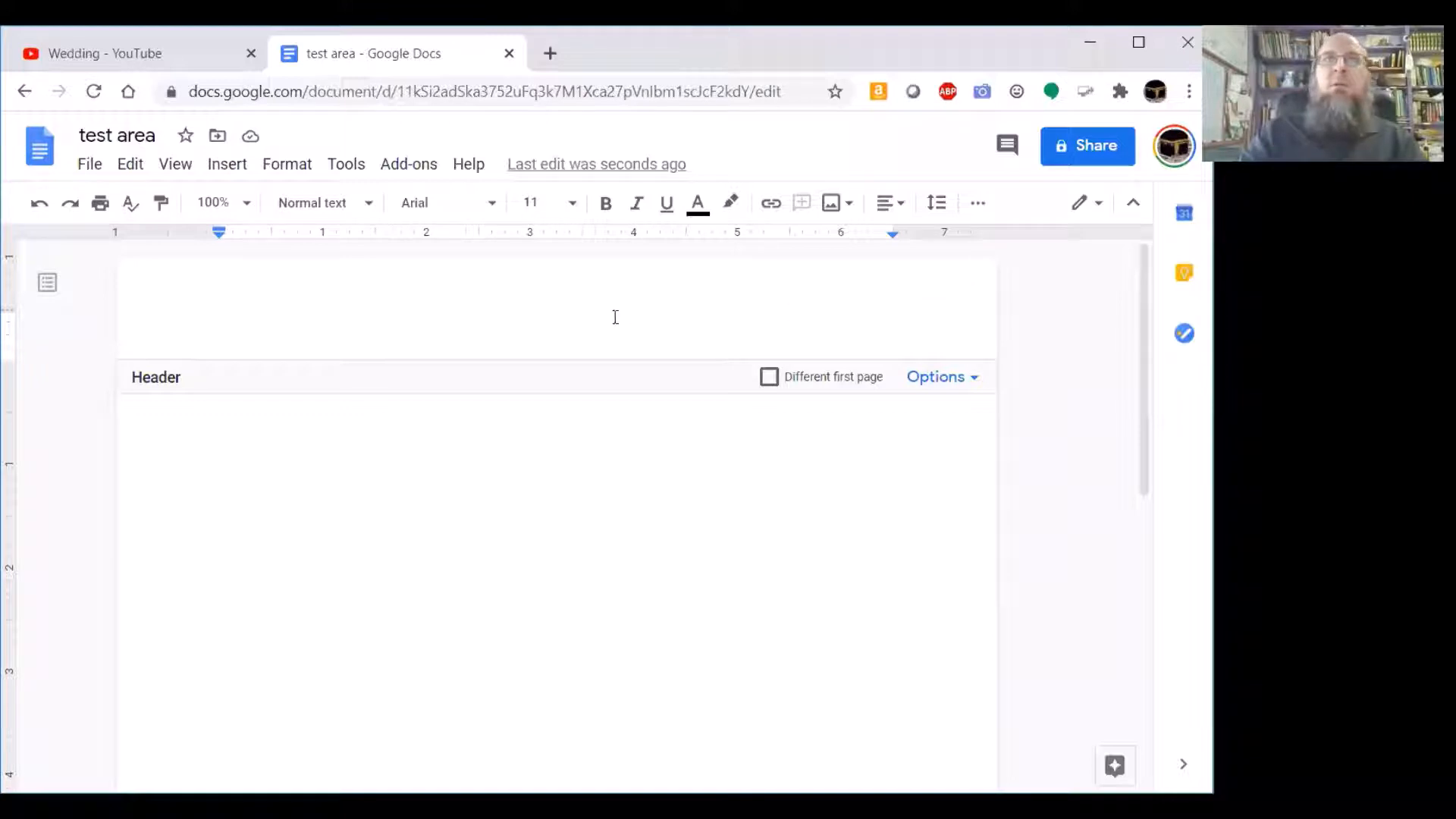
- Switch the empty header line to left alignment, and set it back to right alignment
left_click(900, 203)
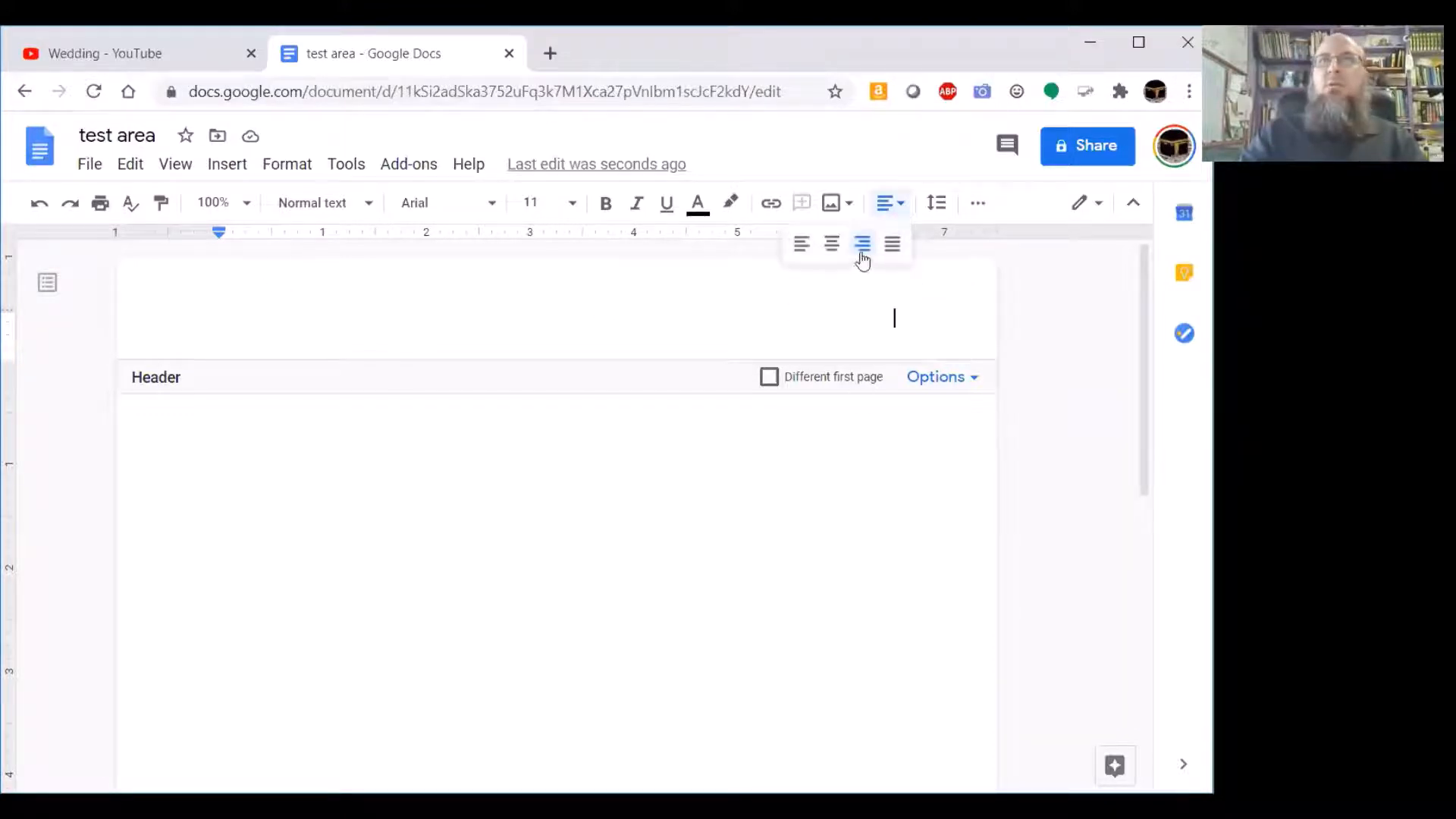
left_click(801, 243)
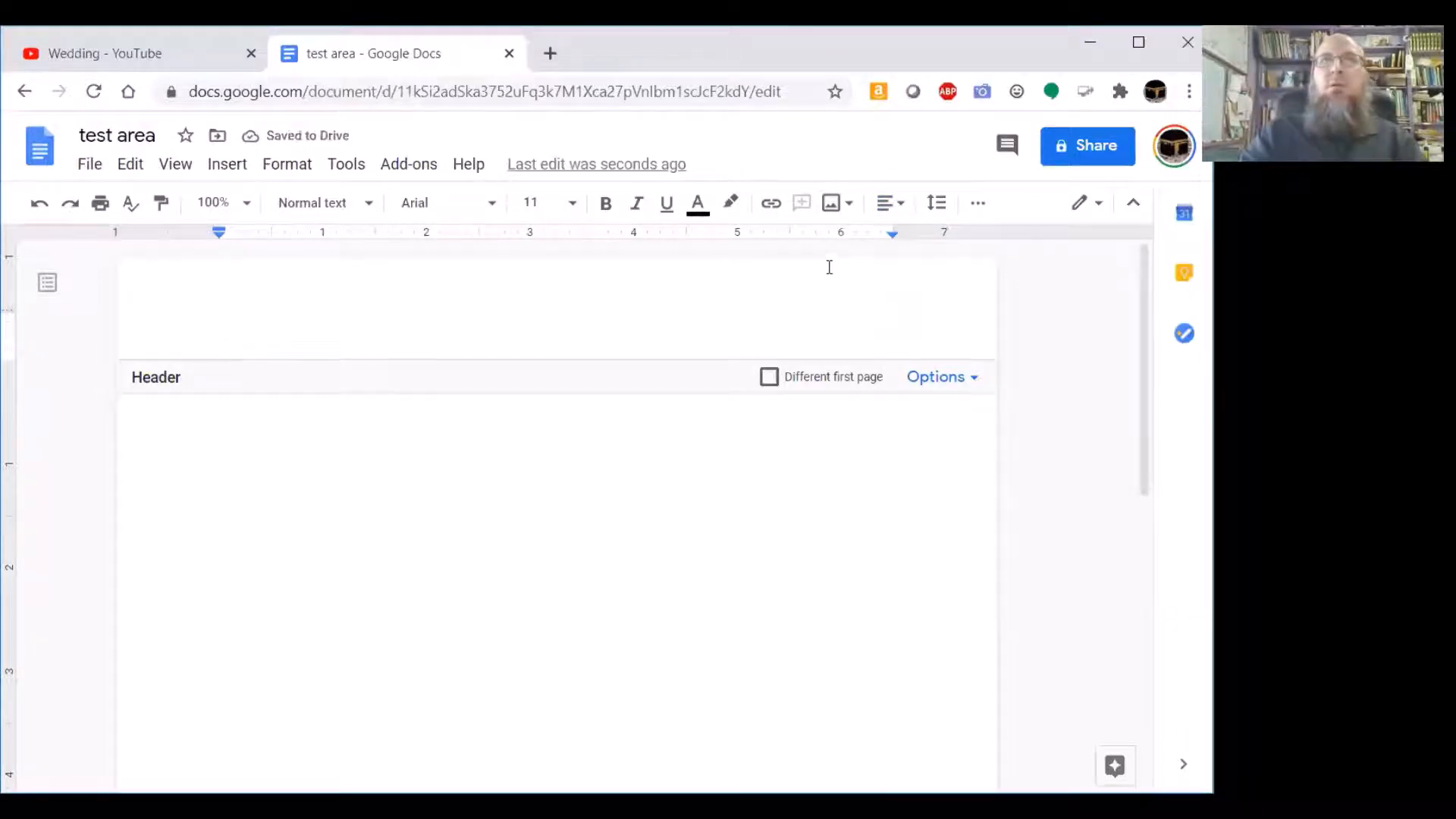
left_click(890, 211)
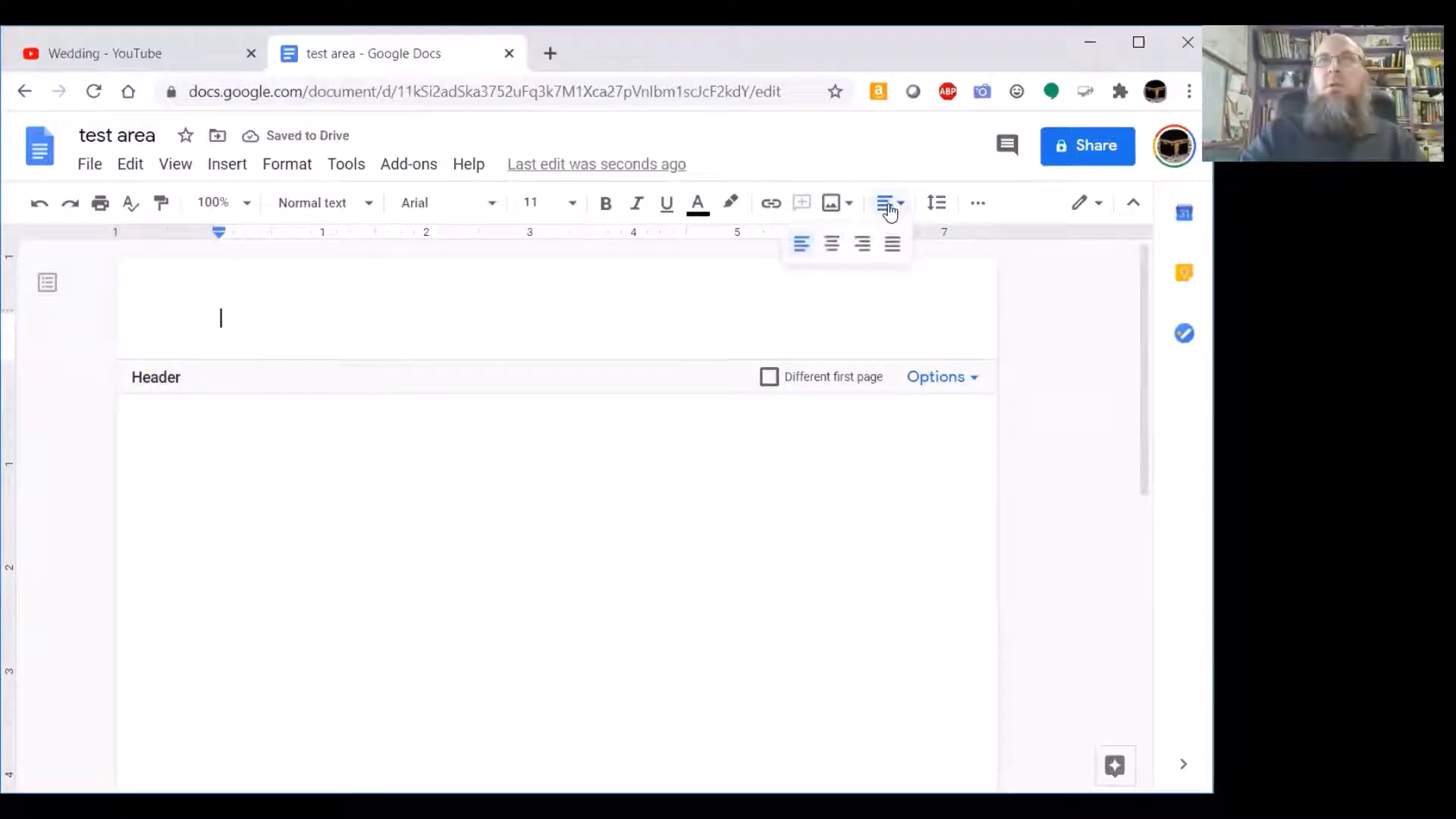
left_click(862, 244)
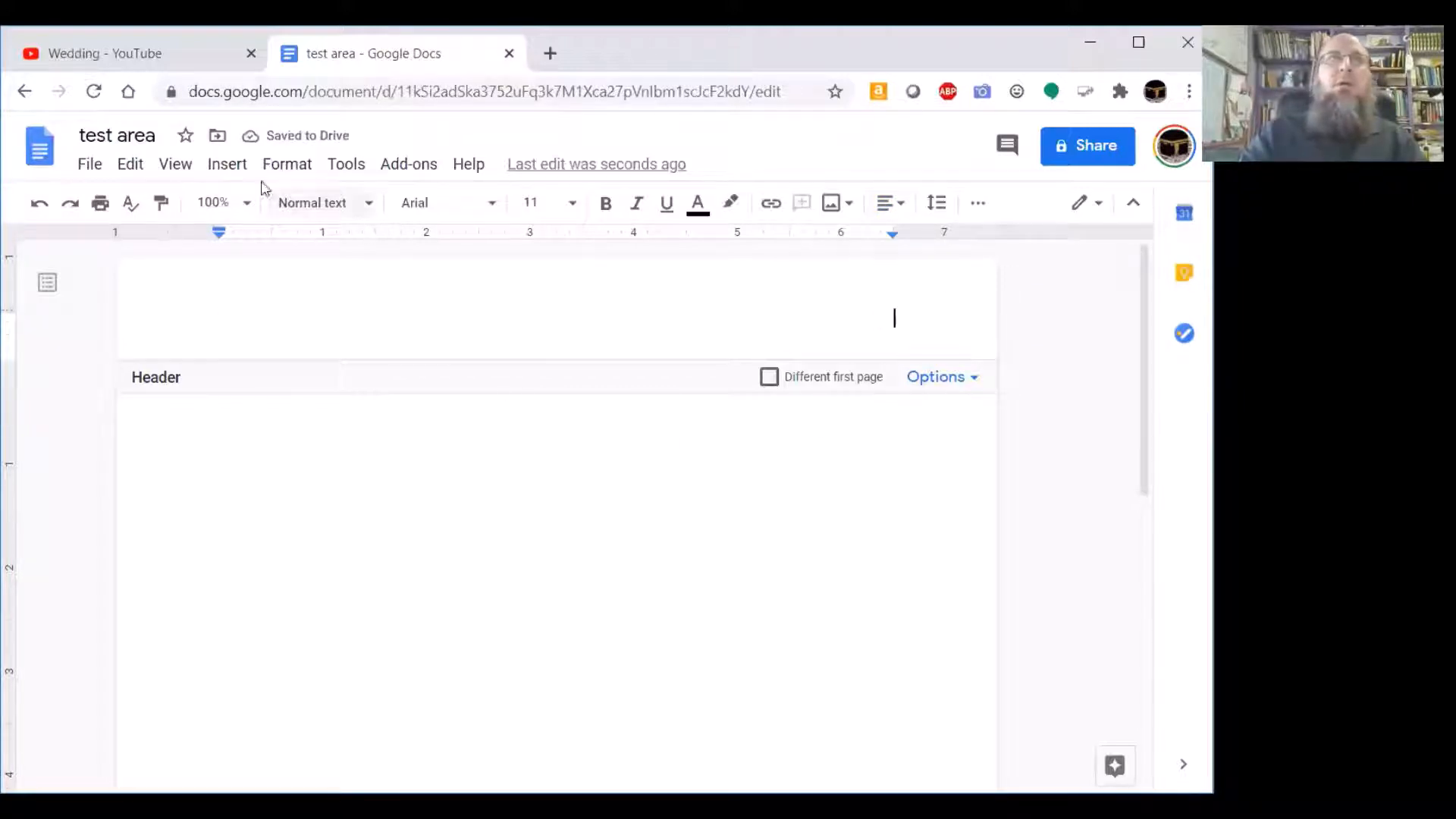
- Insert automatic page numbers at the top right of every page, starting with the first page
left_click(236, 167)
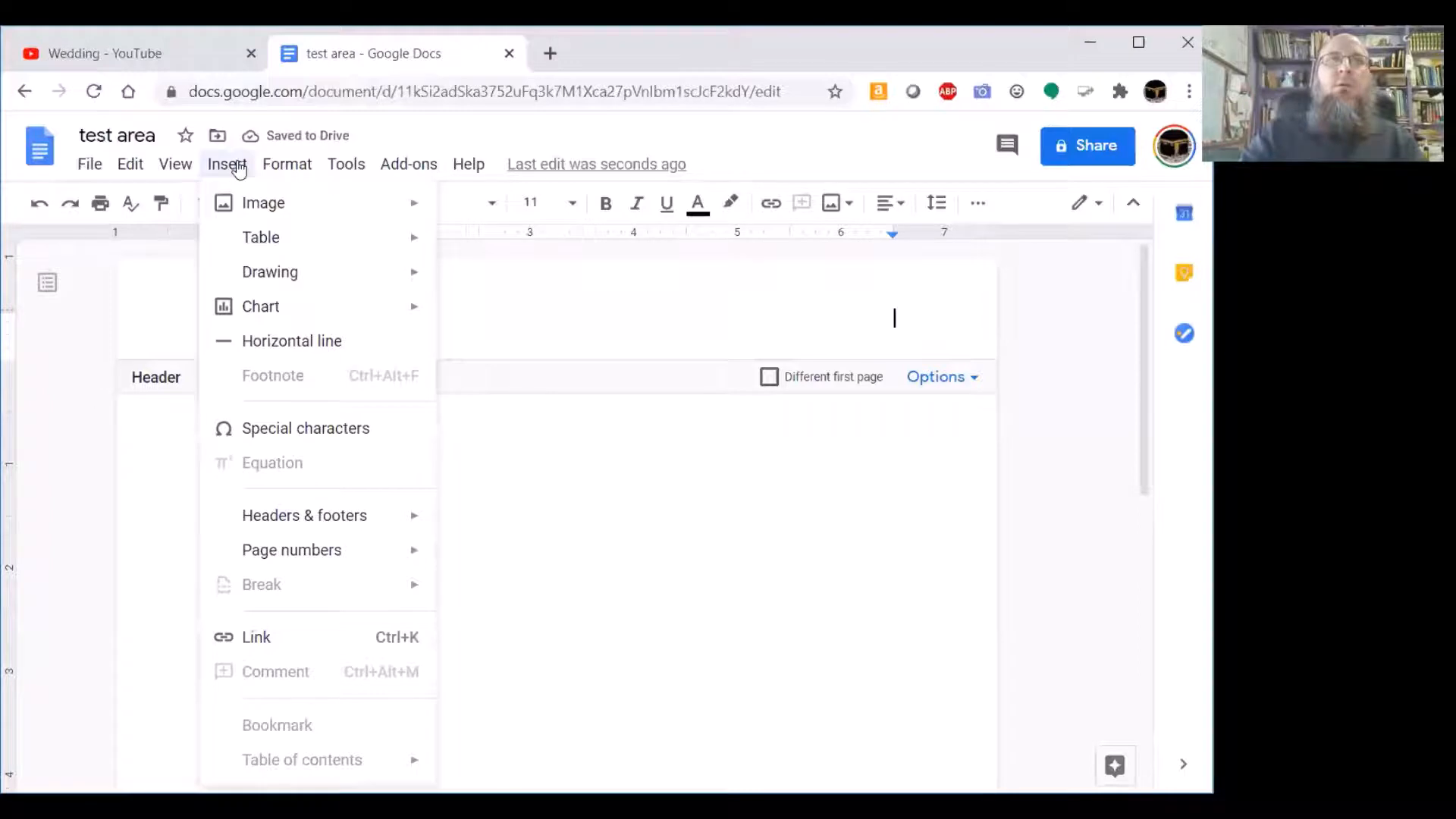
mouse_move(311, 553)
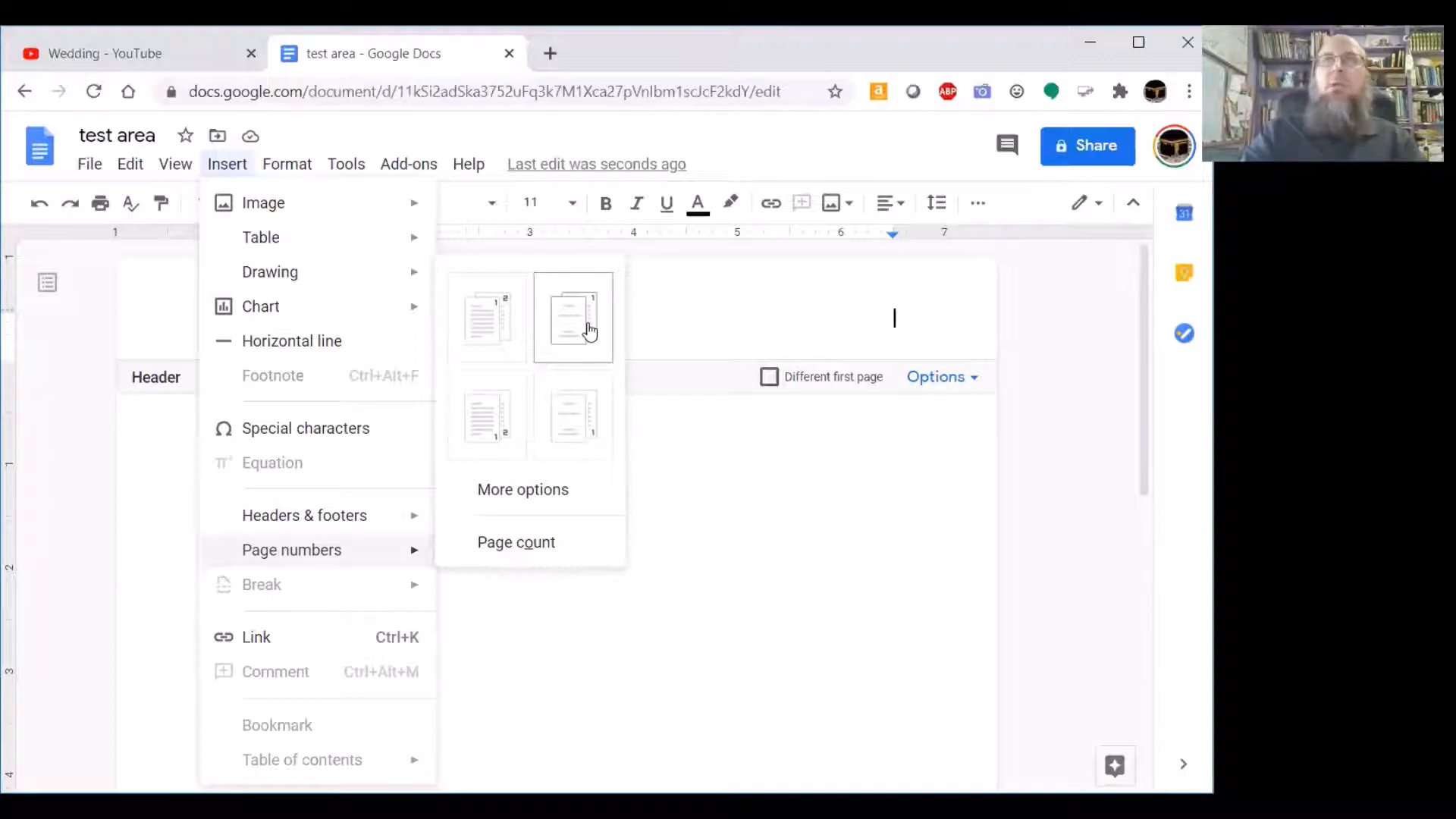
left_click(482, 327)
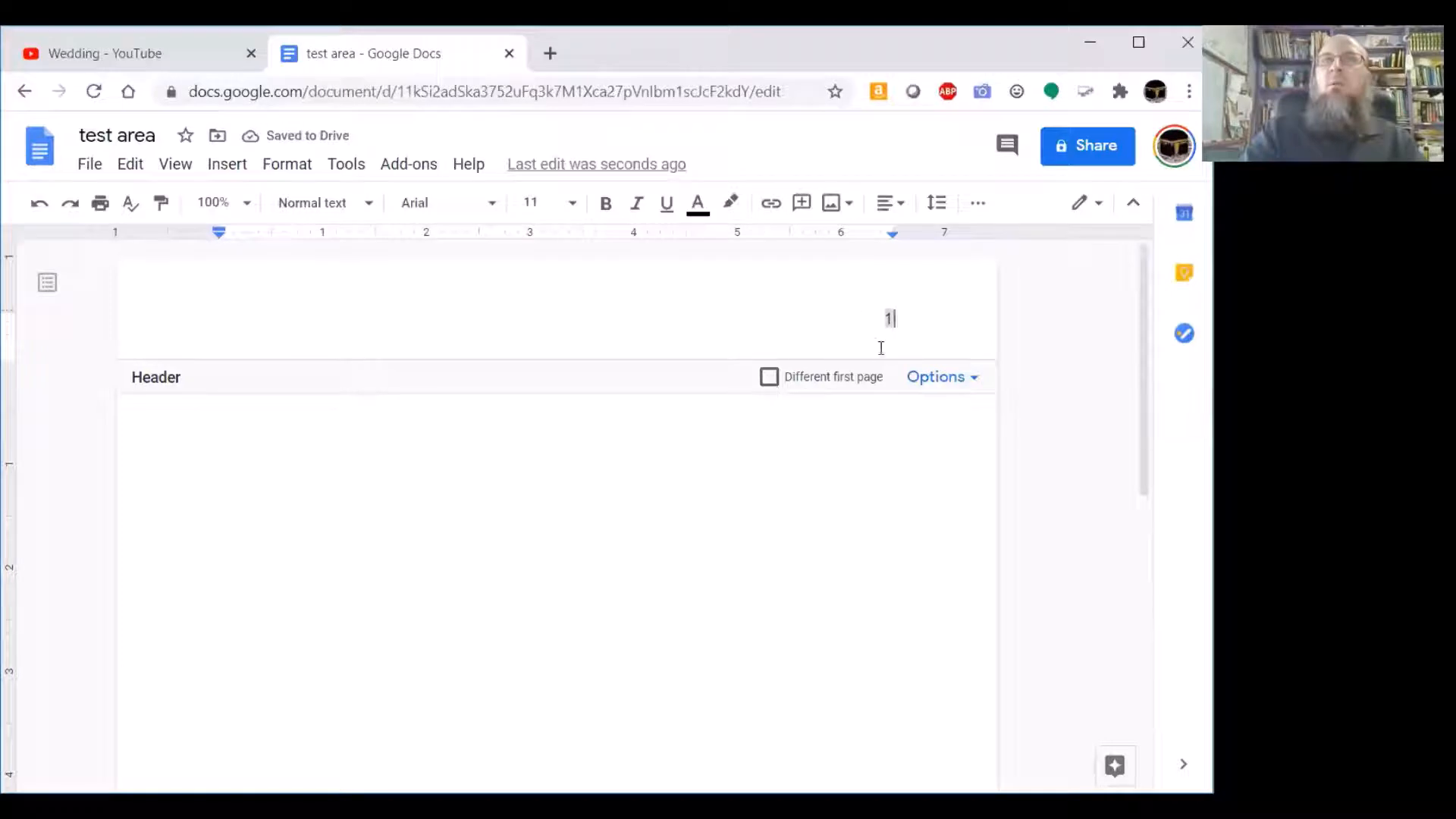
- Add the last name "Dylan" and a space before the page number in the header, and return to the document body
left_click(888, 320)
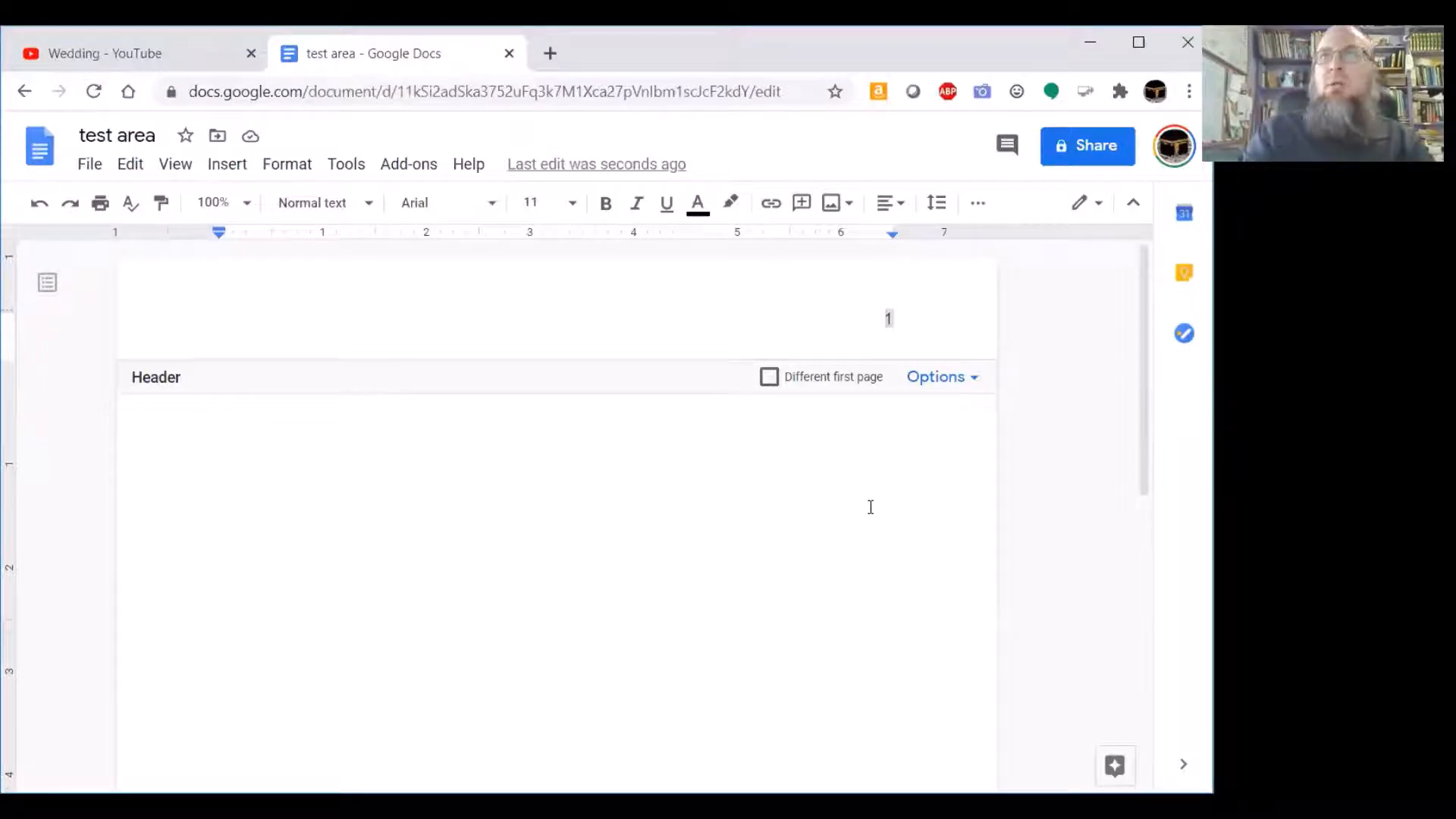
type("Dylan")
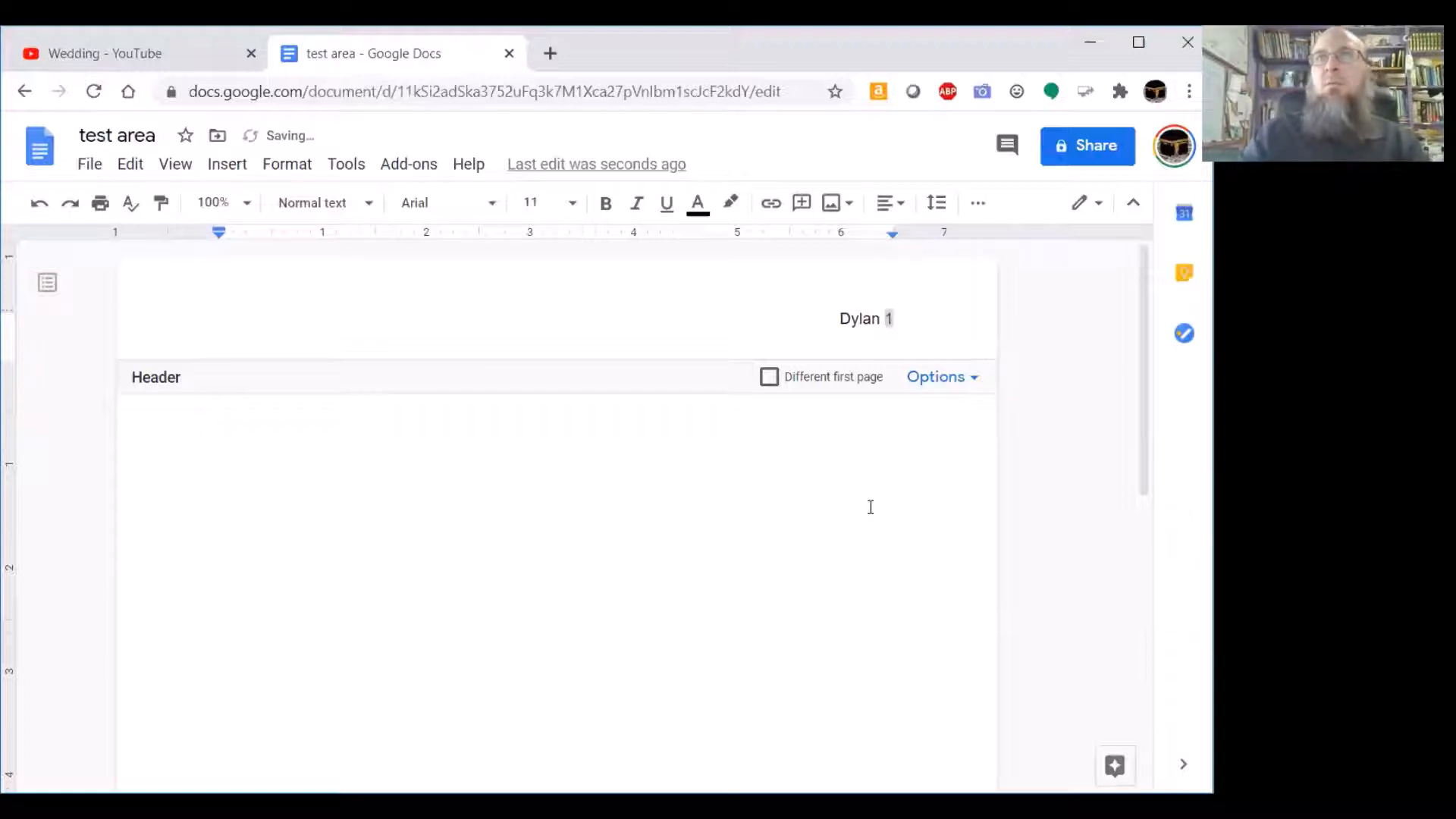
left_click(770, 524)
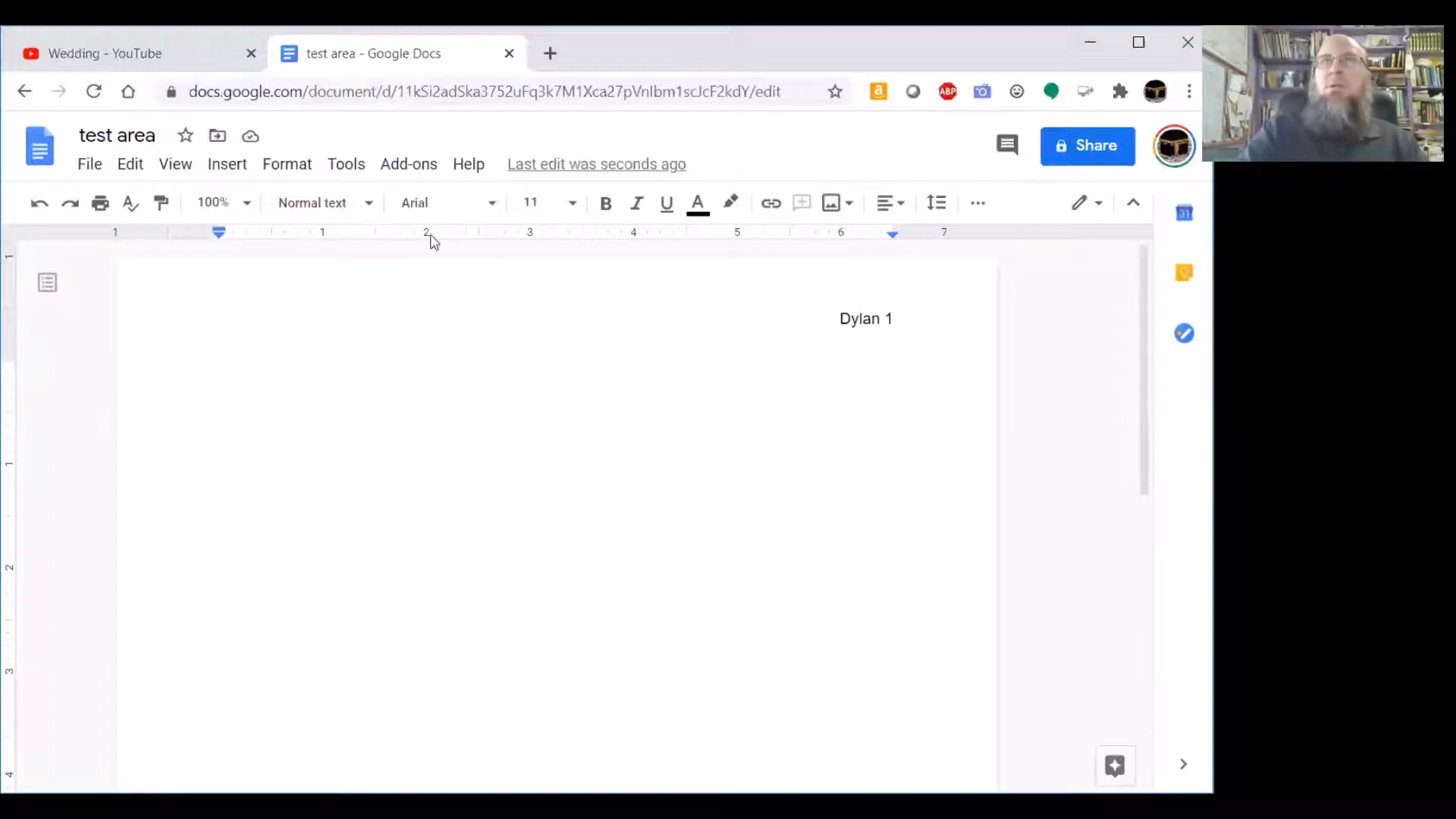
left_click(229, 165)
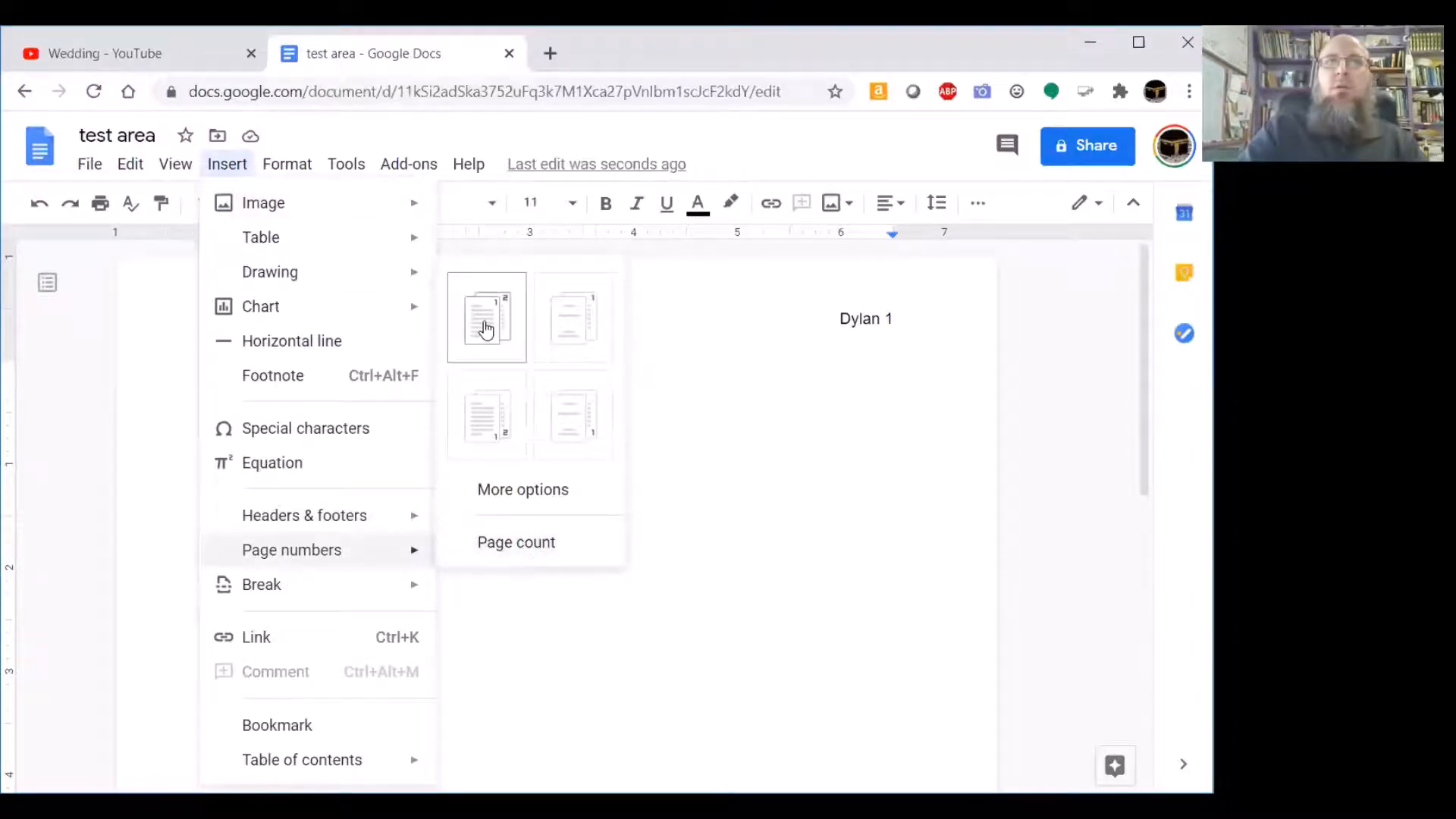
left_click(816, 524)
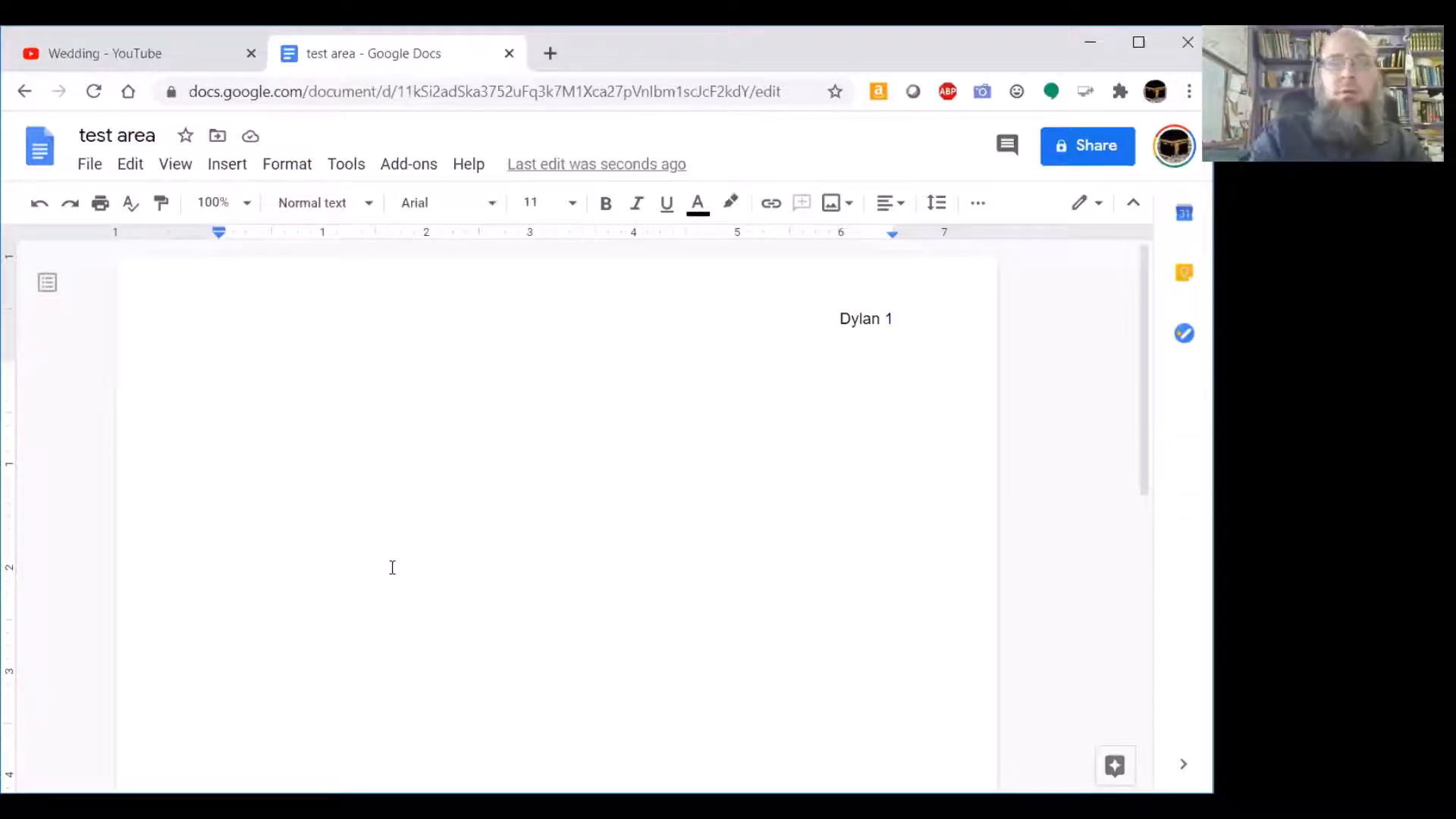
- Enter "Bob Dylan" on the first body line and "Professor" with the professor's surname on the line below
type("Bo")
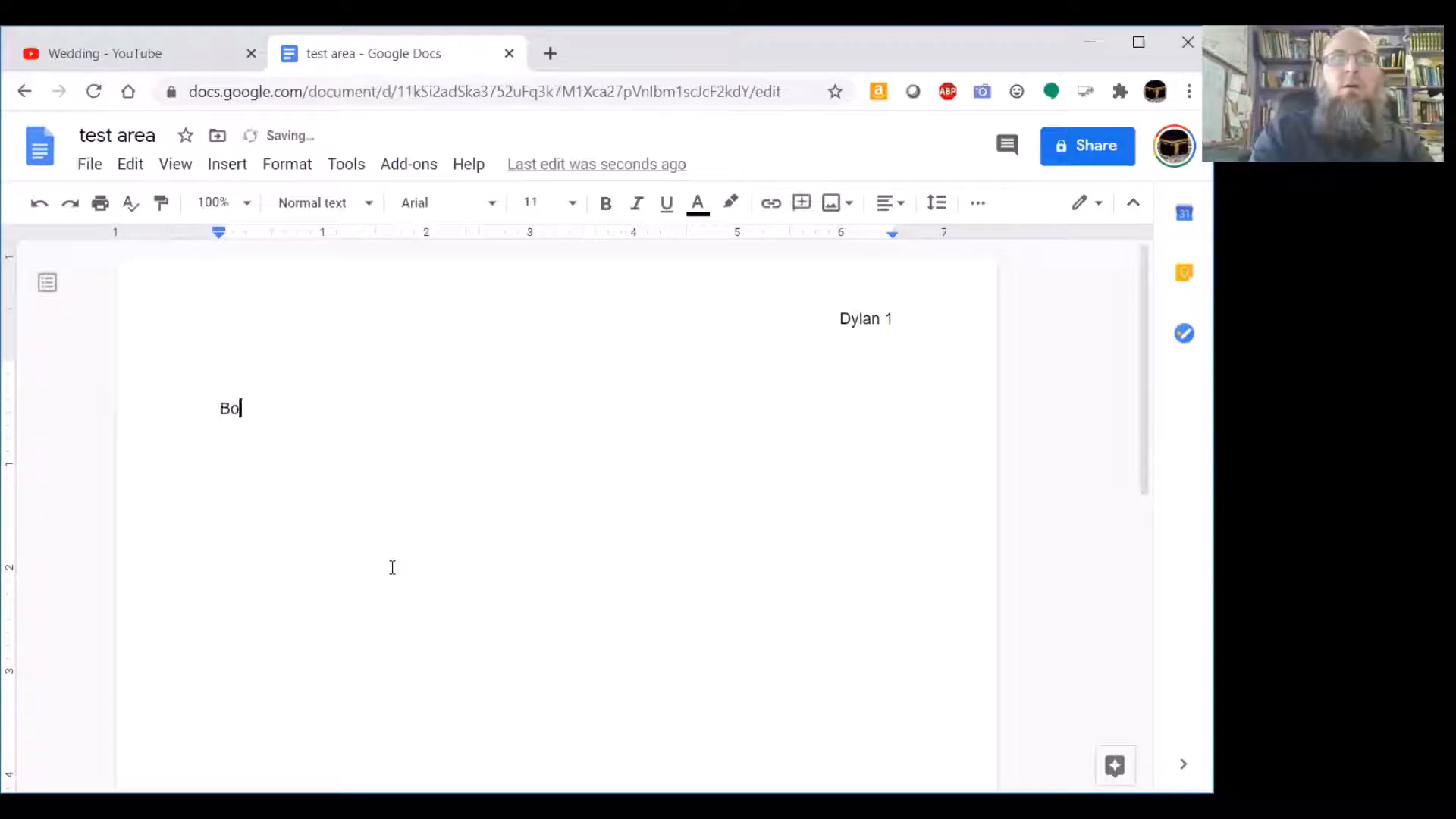
type("b Dylan")
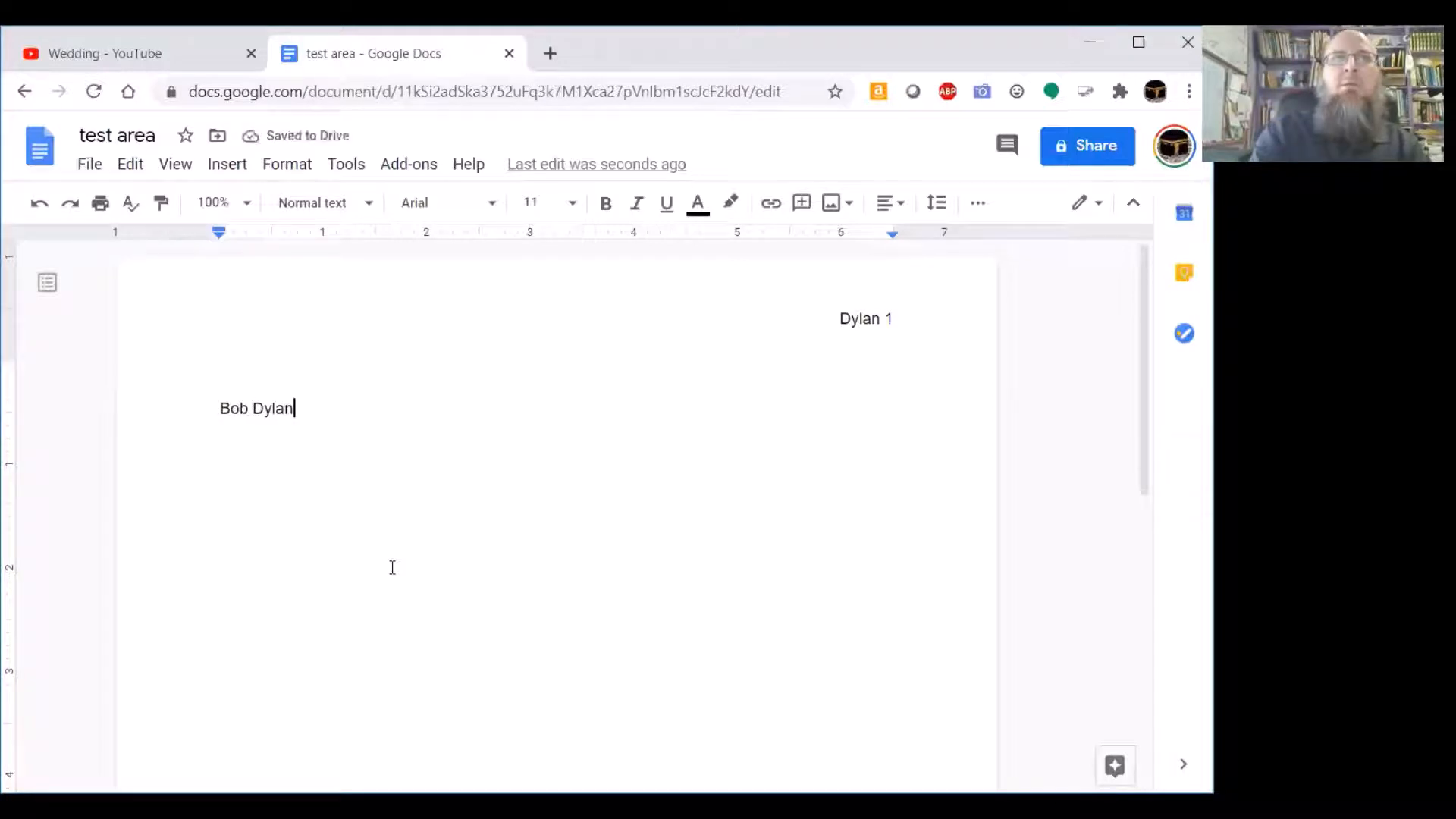
key("Return")
type("Profe")
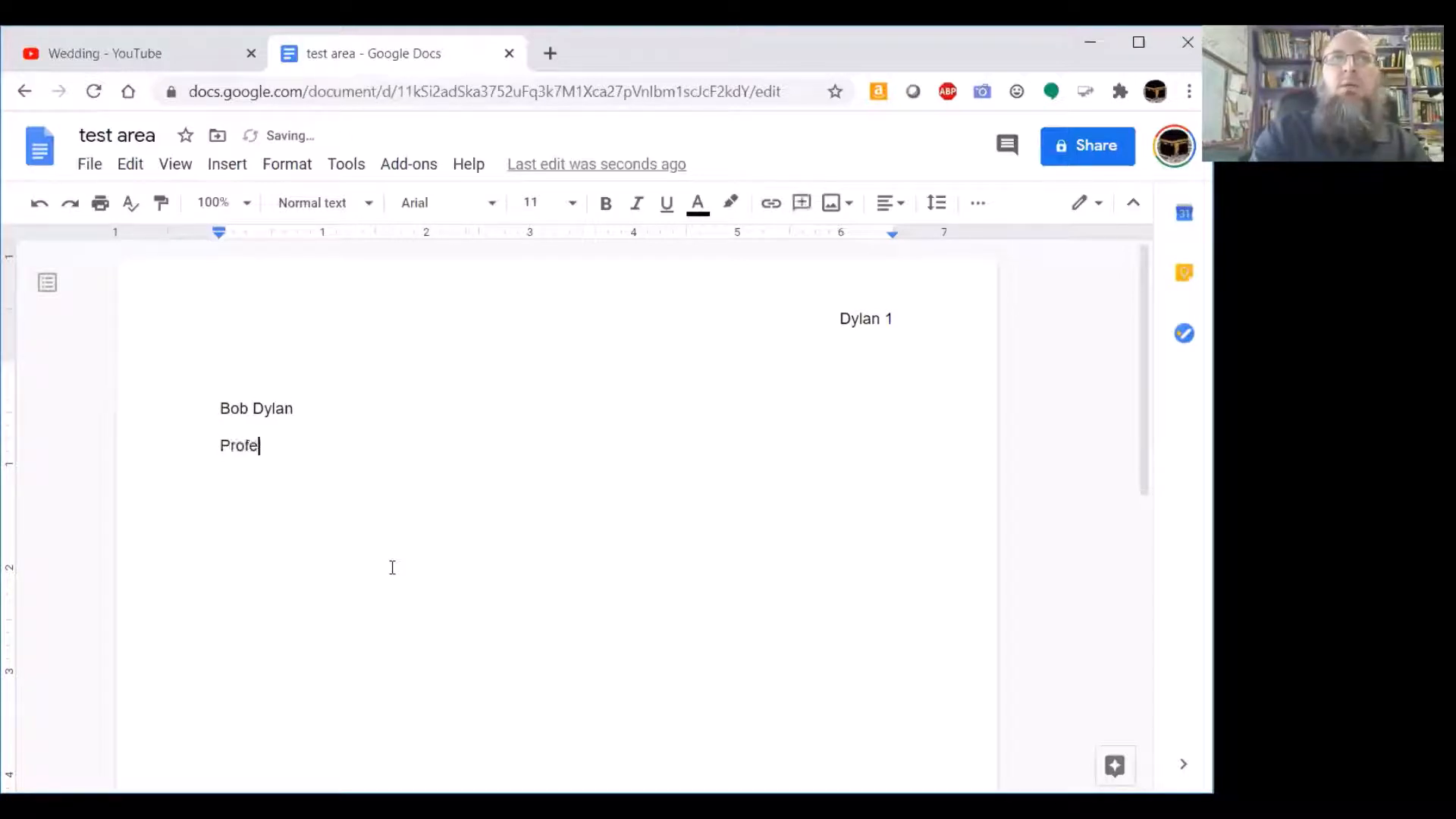
type("ssor Cortes")
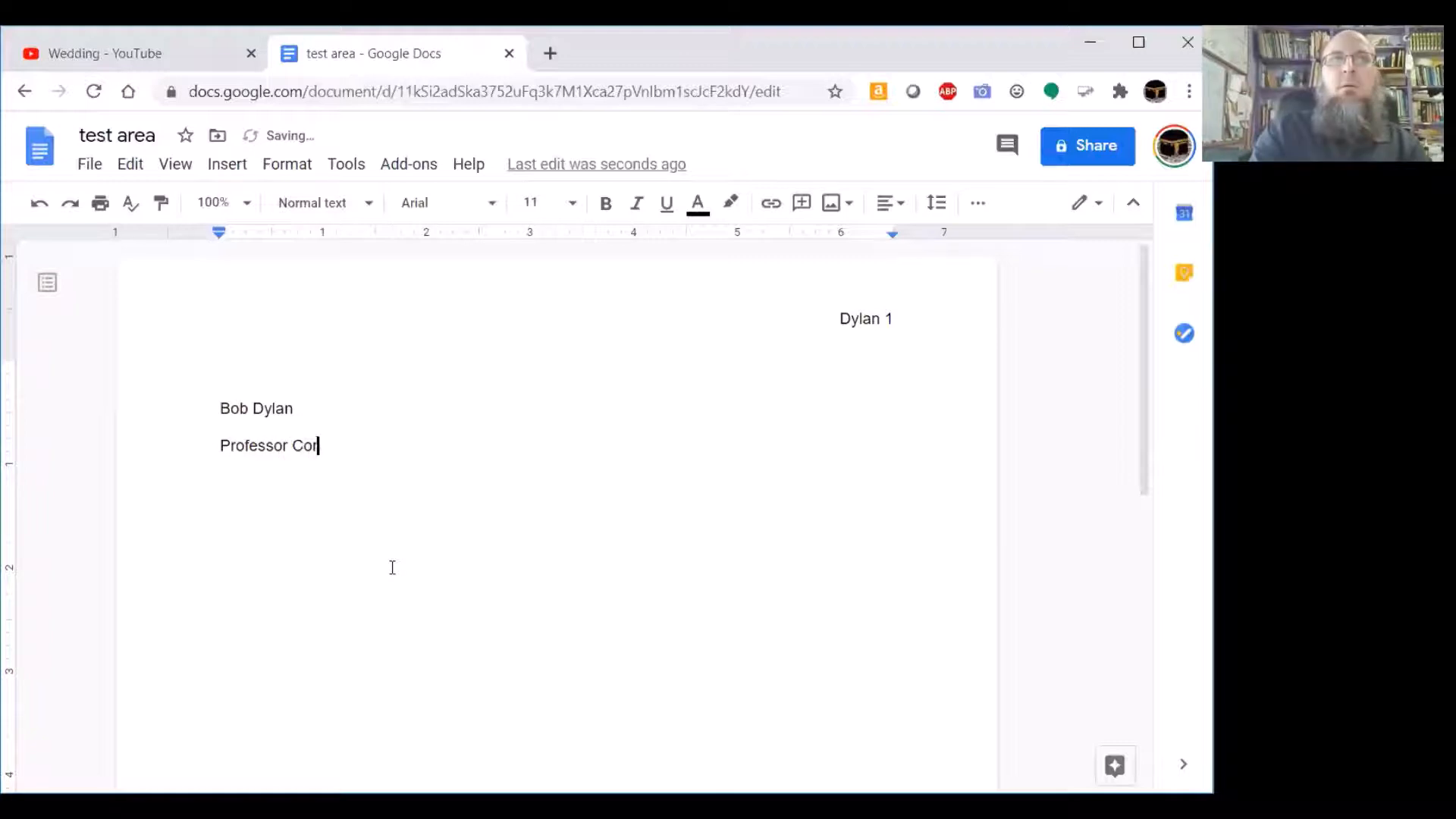
key("BackSpace")
type("z")
key("Return")
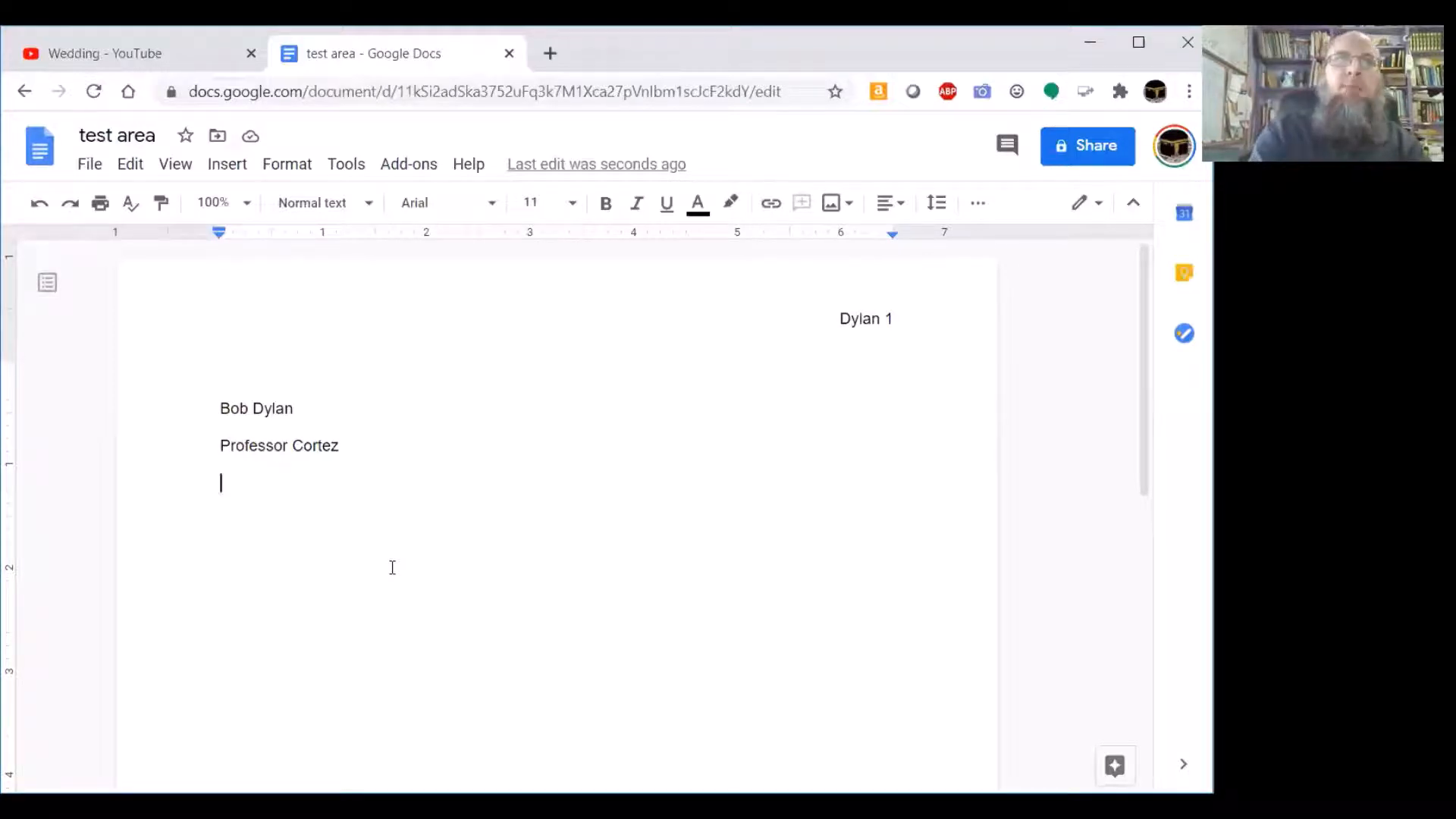
- Add the course and section line "WRT 150-21" below the professor's line
type("WR")
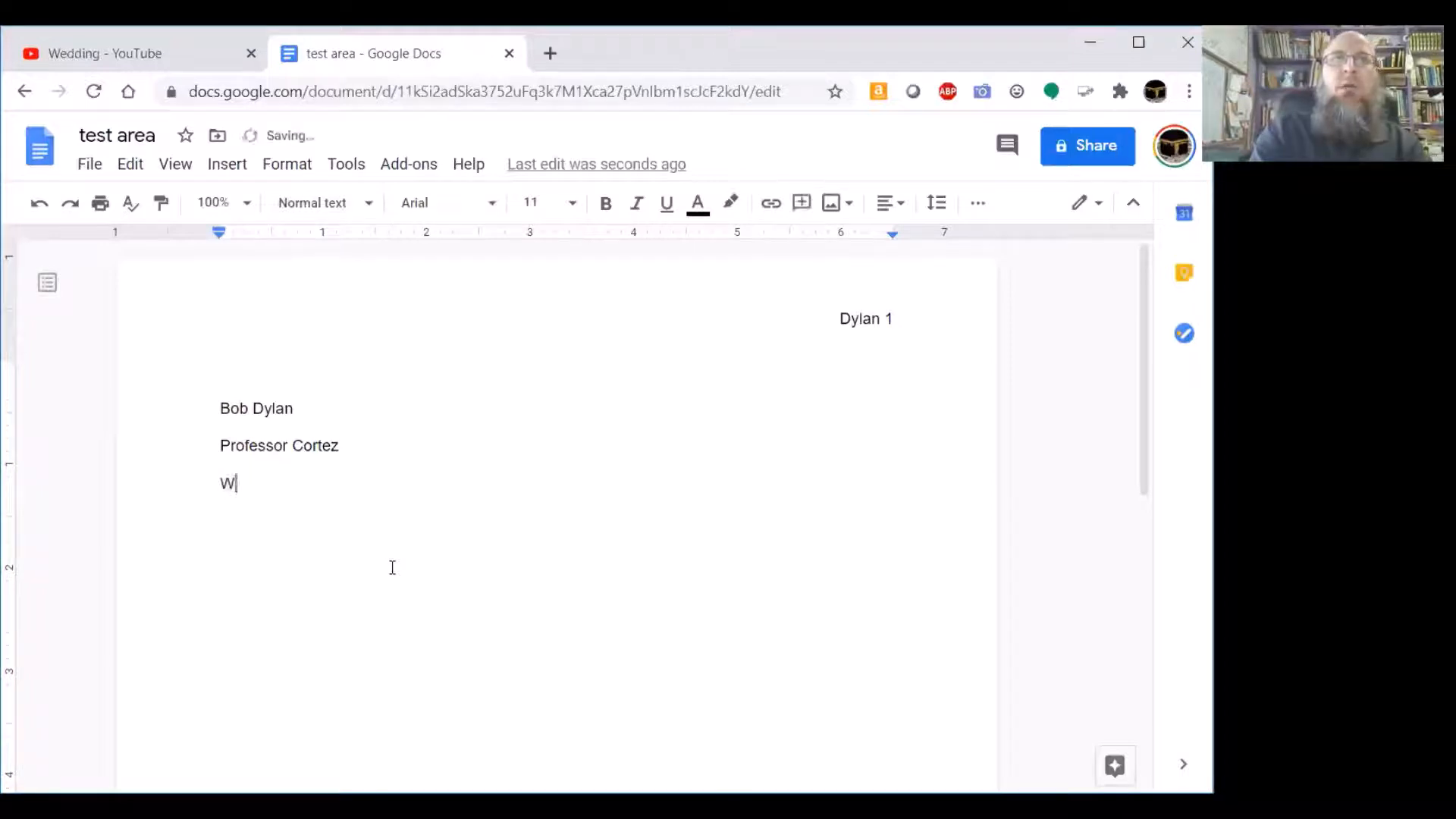
key("BackSpace")
type("RT 150")
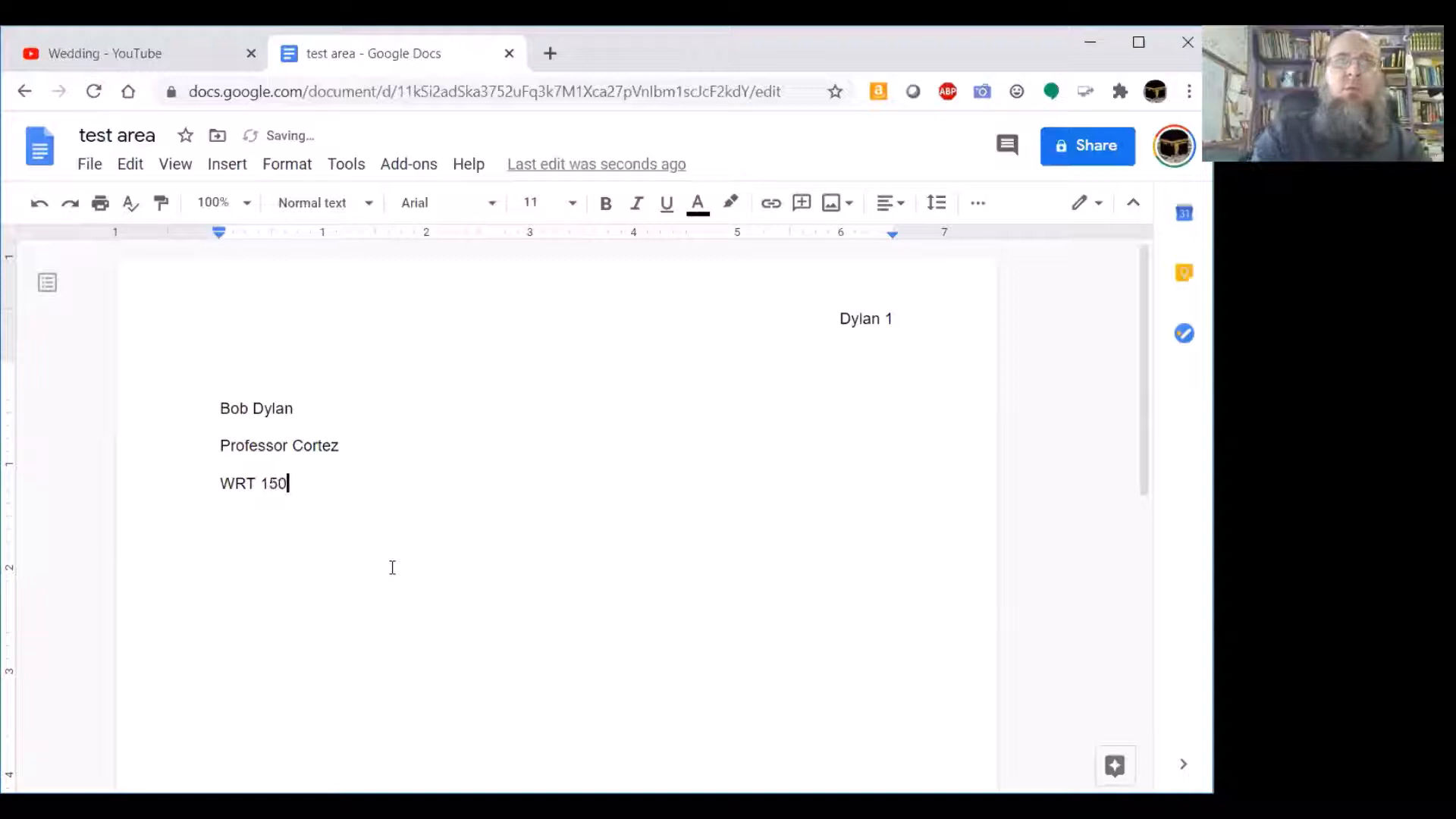
key("Return")
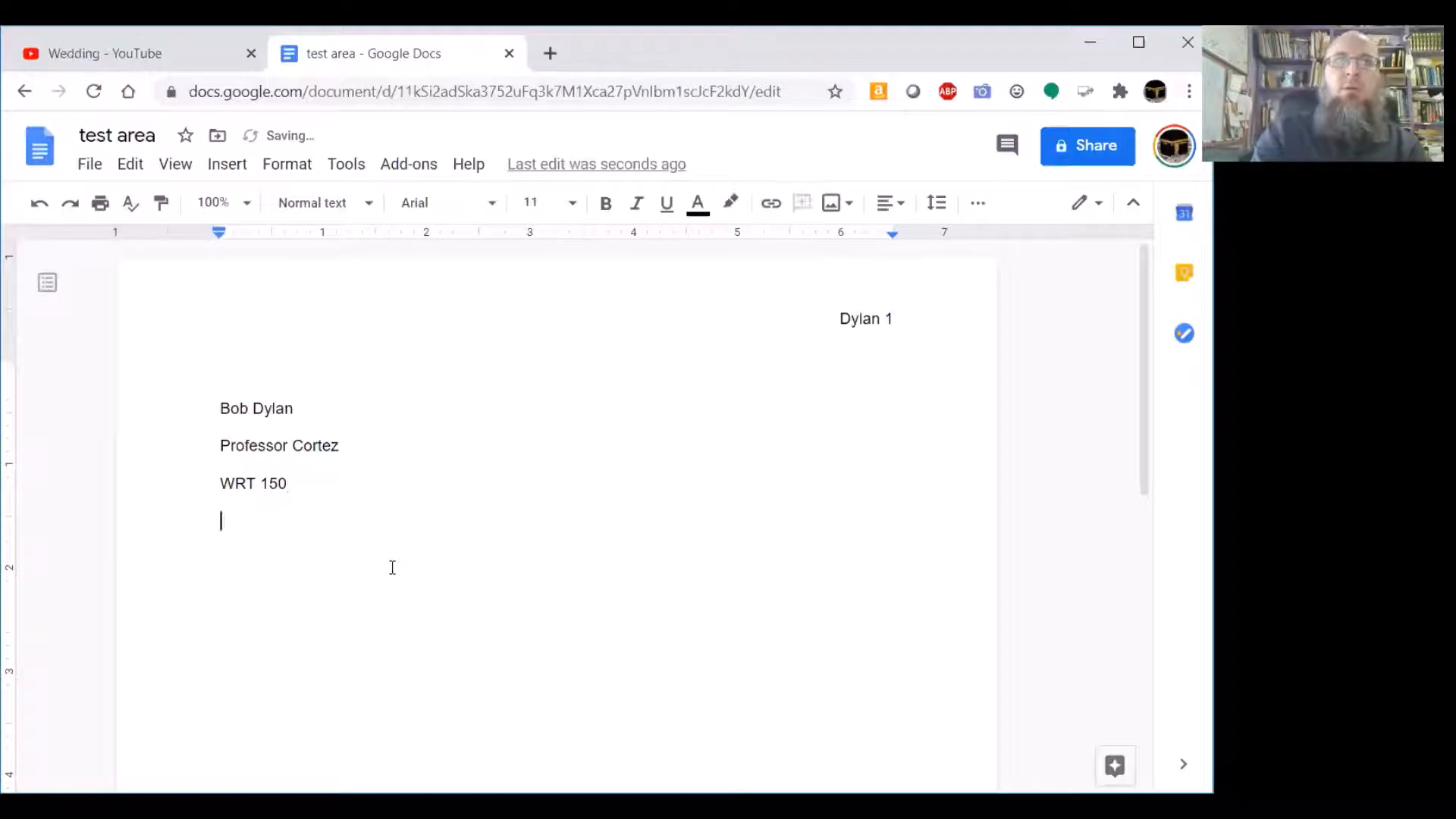
key("BackSpace")
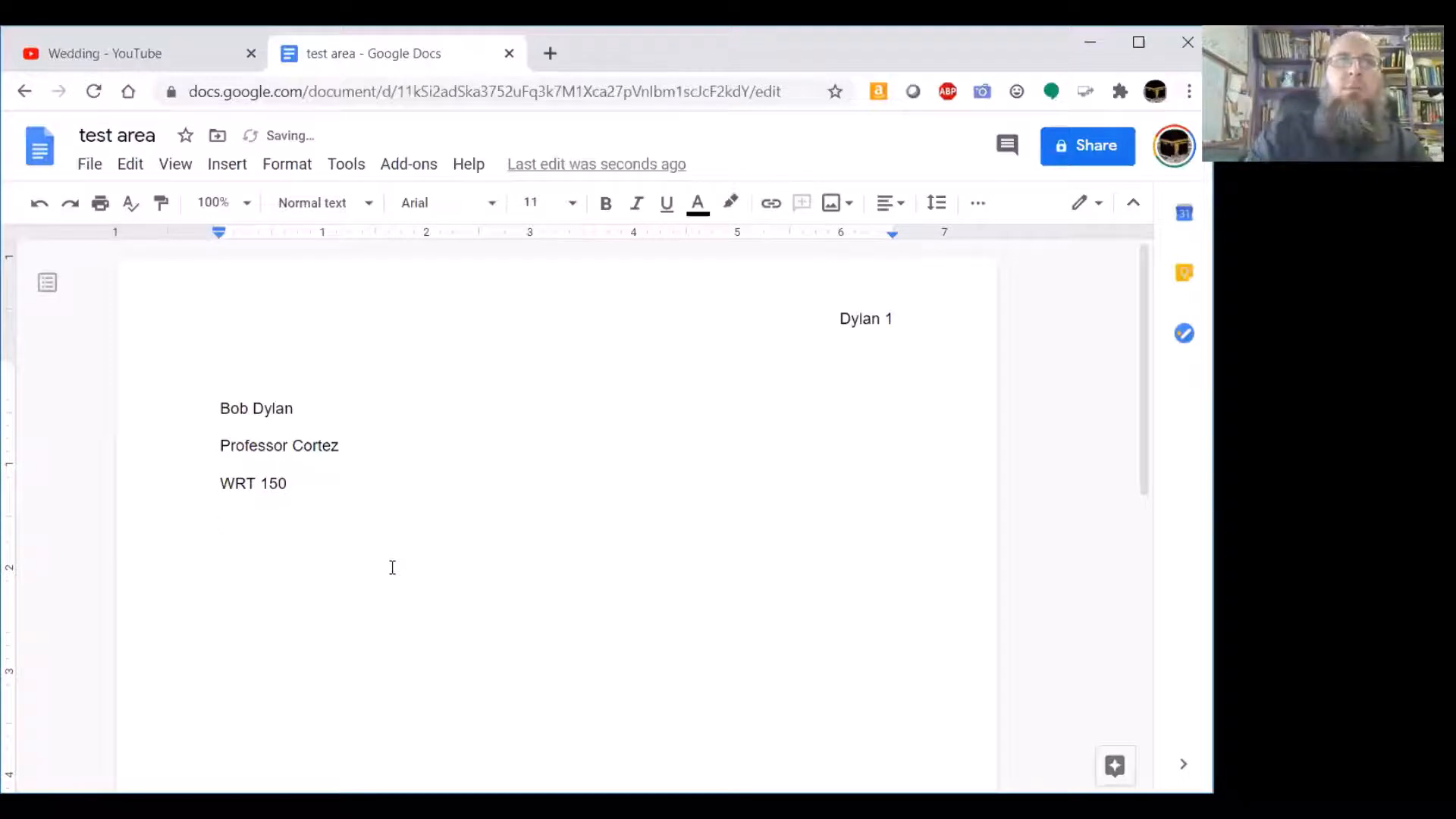
type("-")
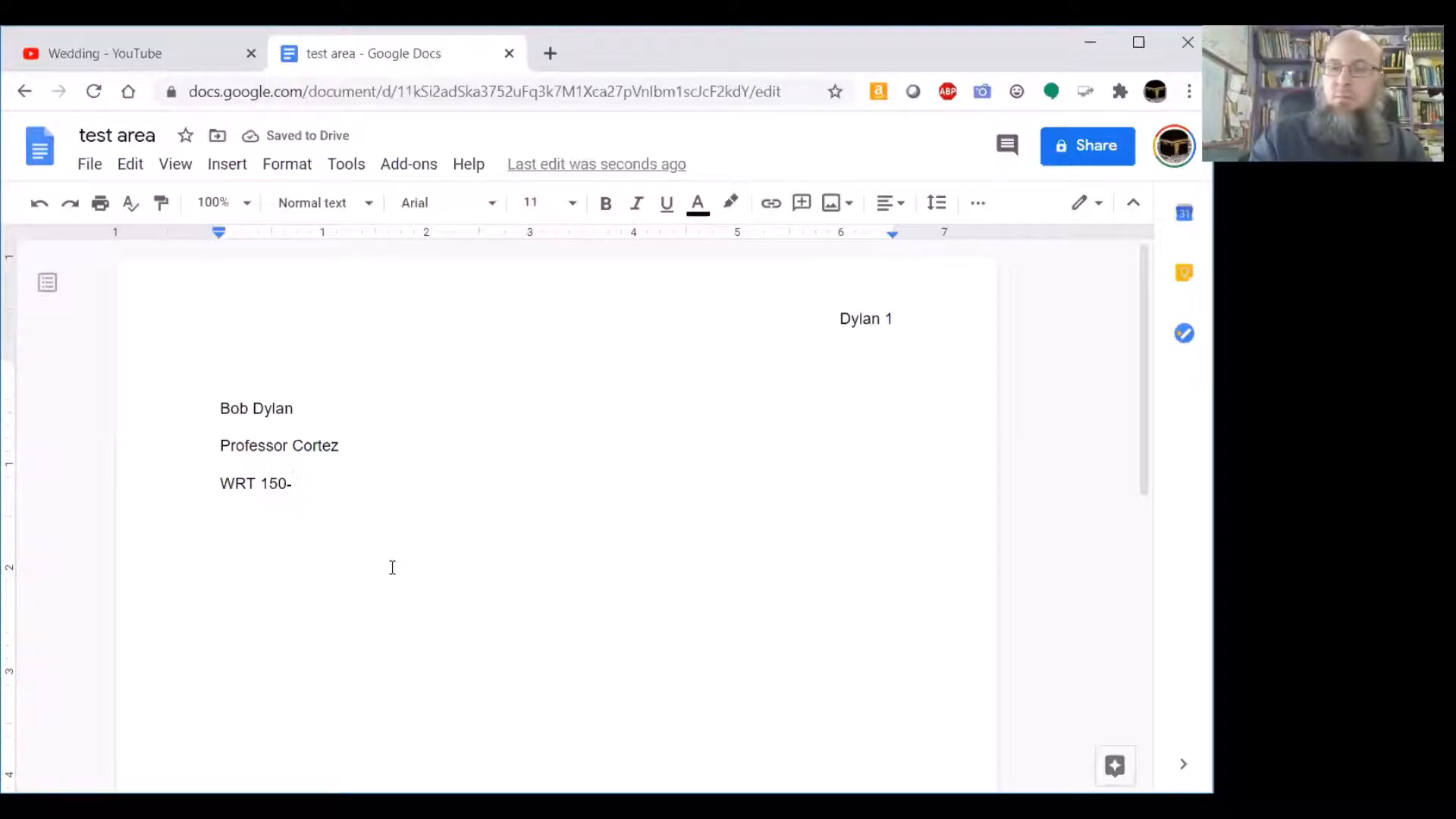
type("21")
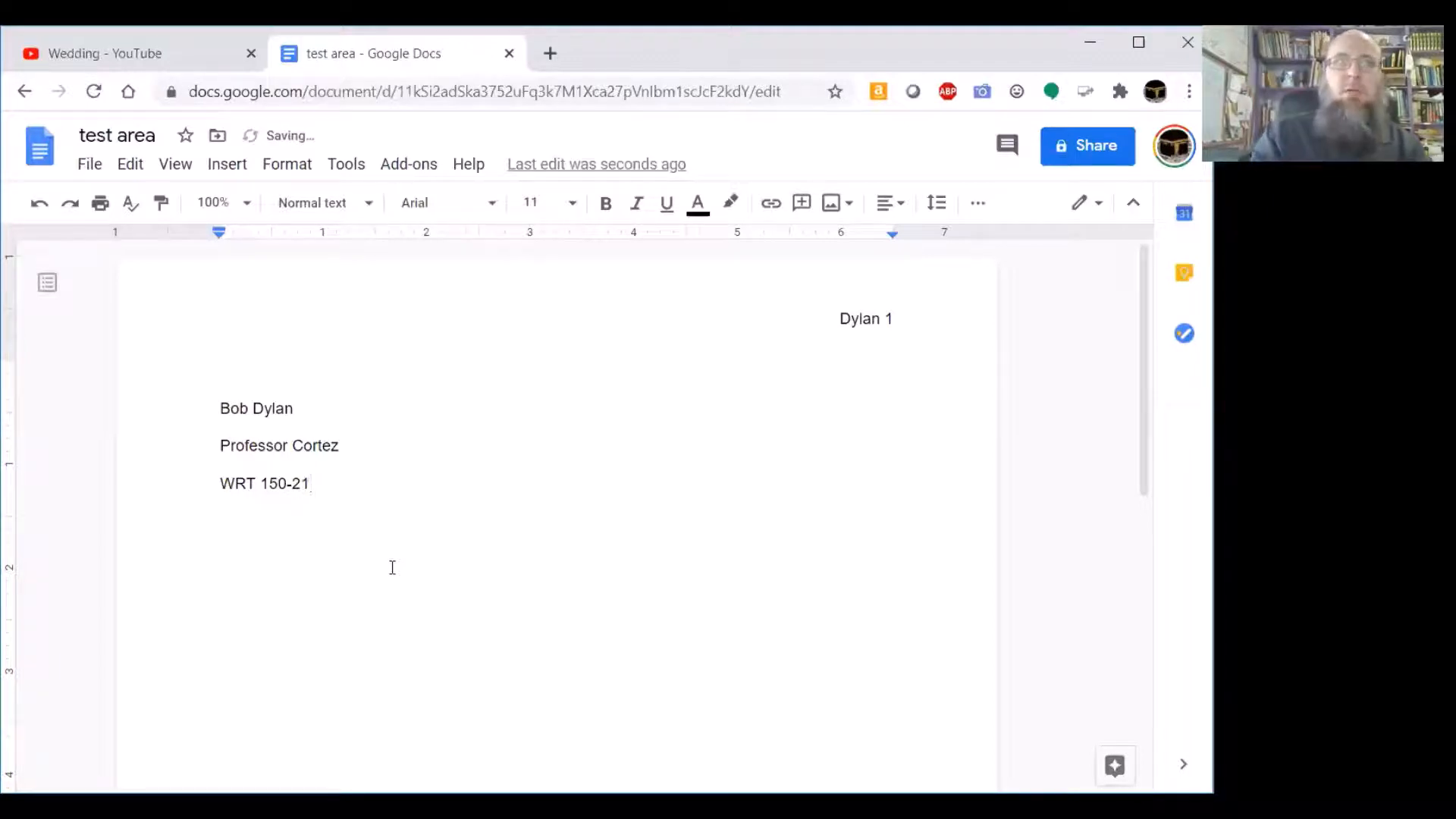
key("Return")
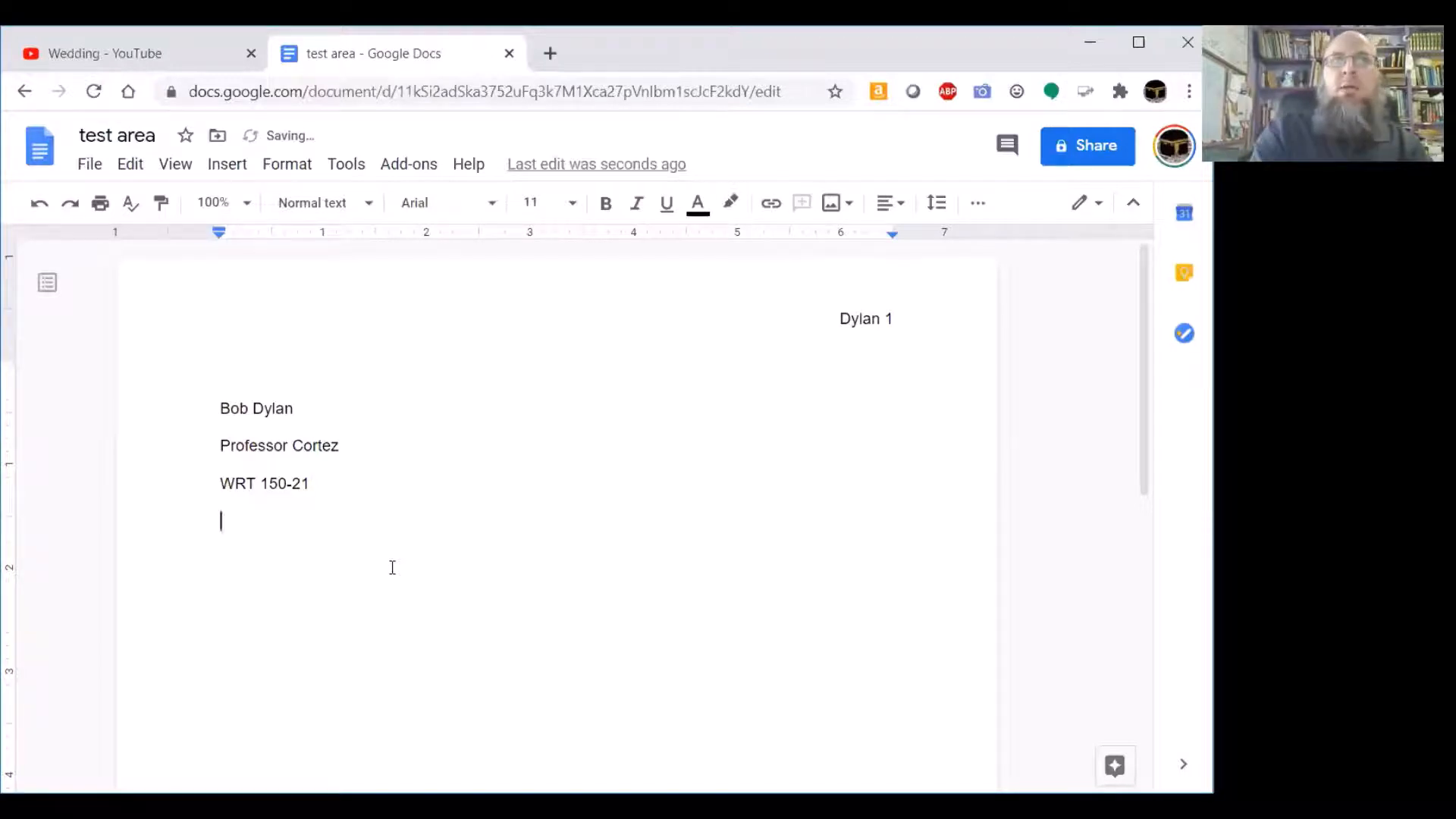
- Enter the date "18 September 2020" on the line below the course
type("18 S")
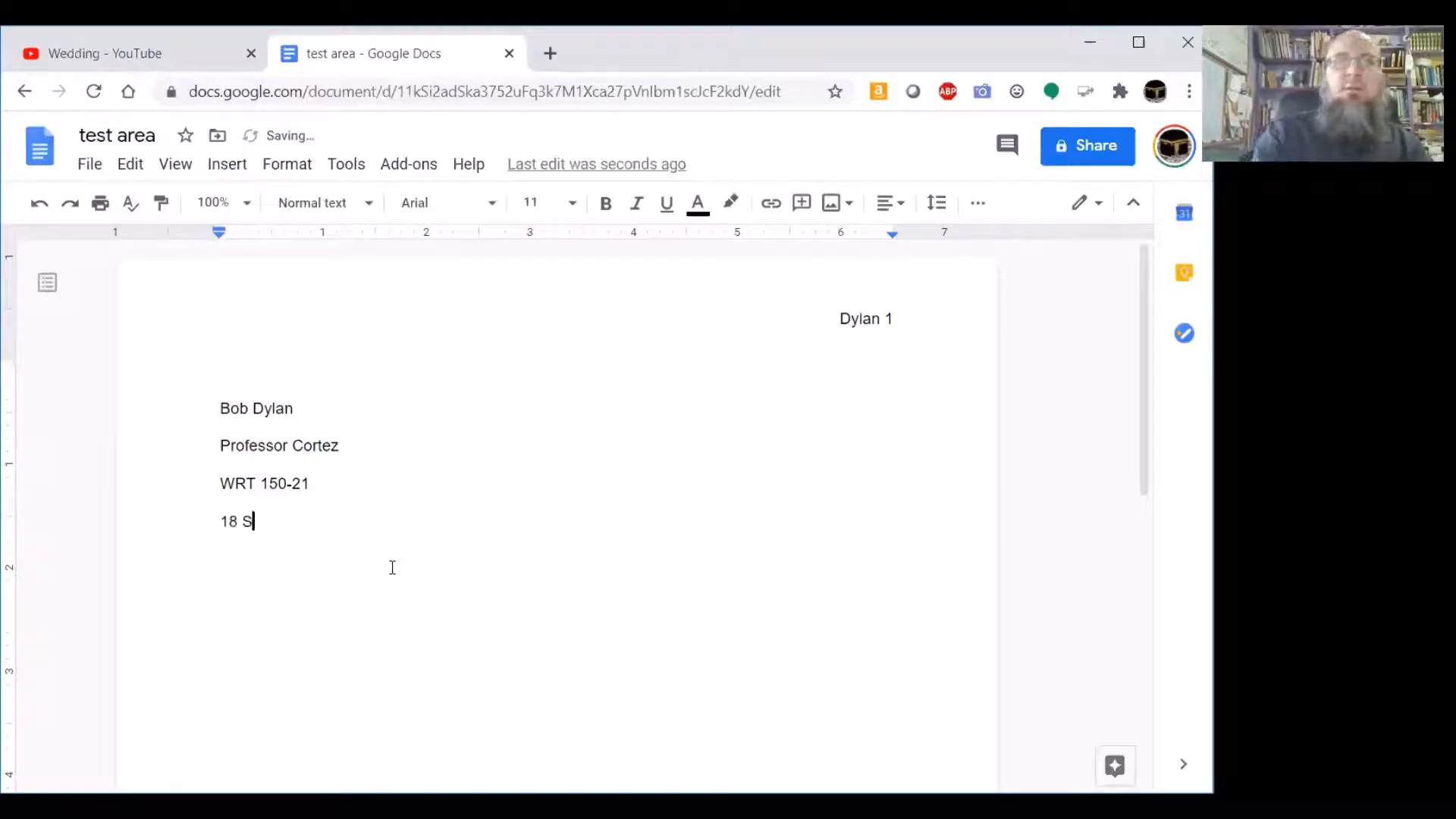
type("eptemb")
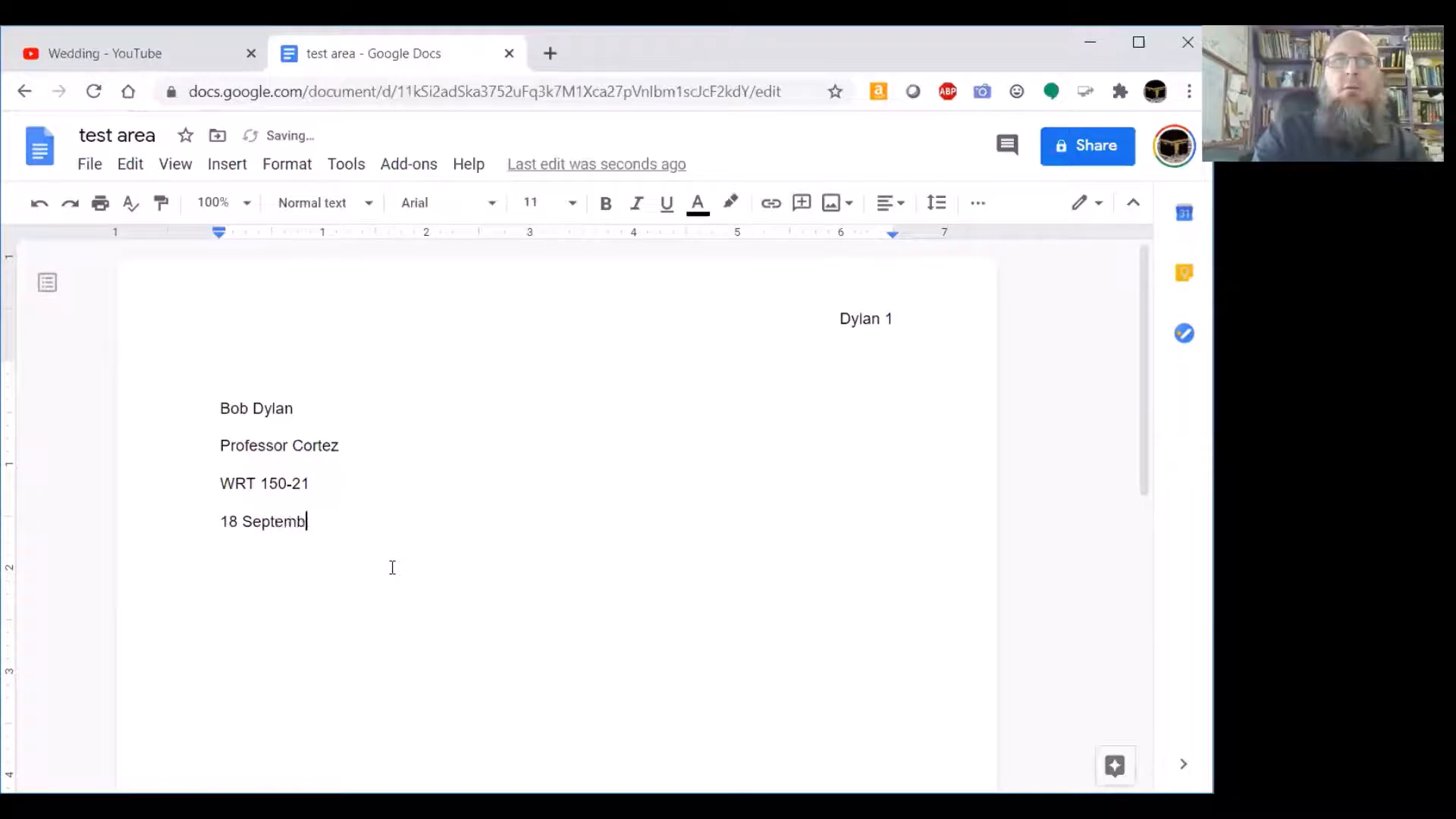
type("er 2020")
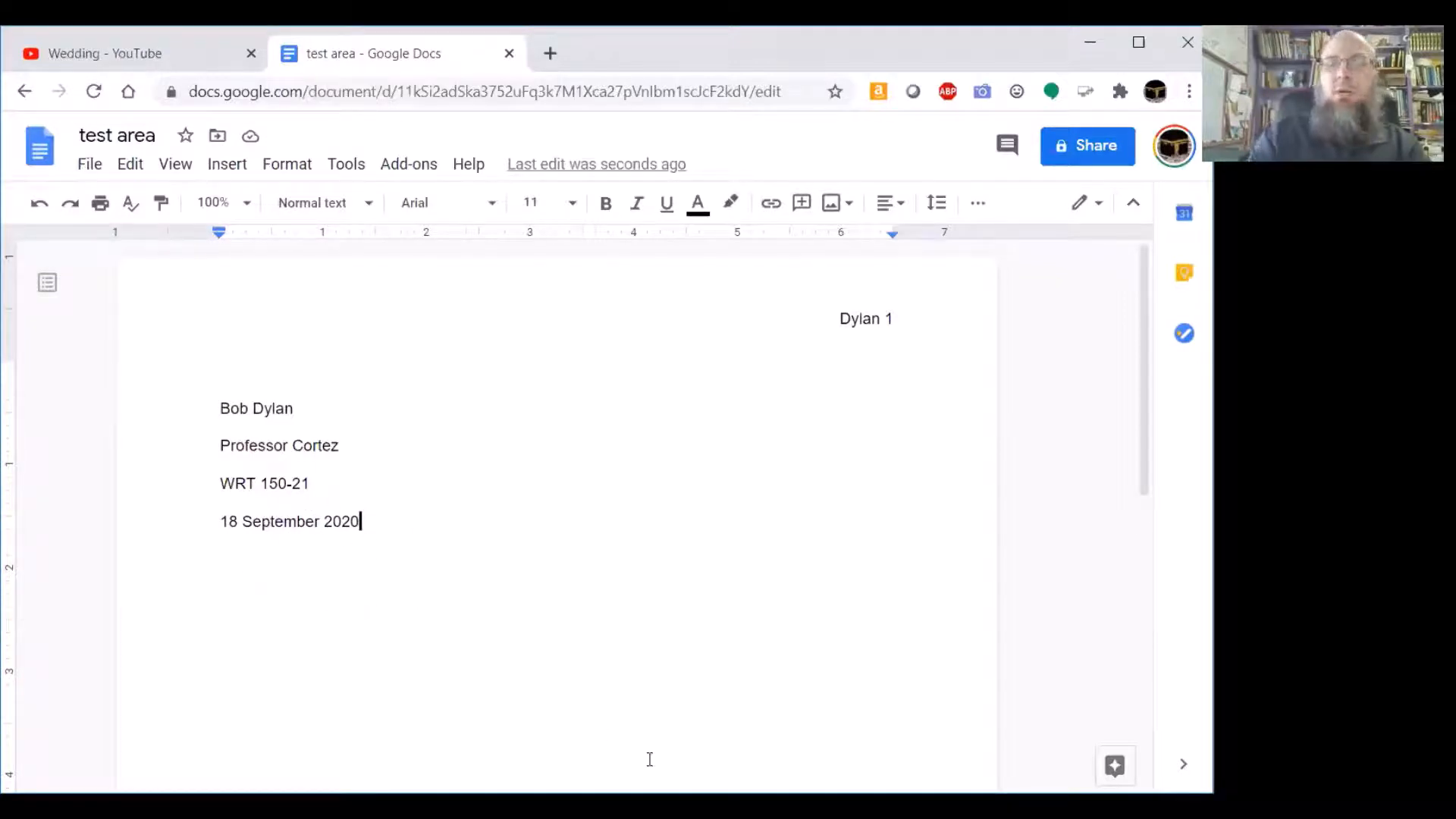
- Add the centered title "Cats are Cute" on a new line below the date
key("Return")
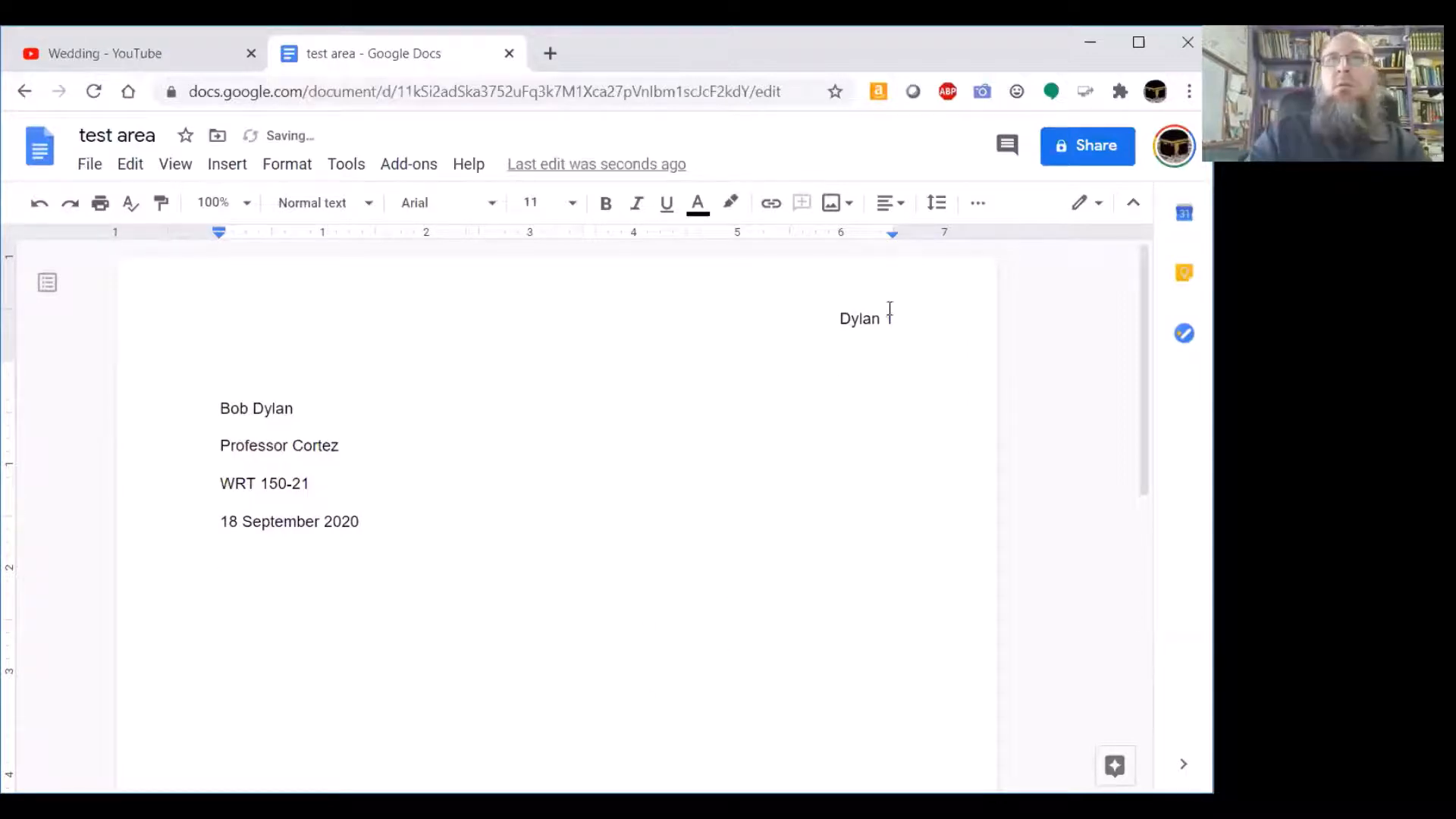
left_click(891, 205)
left_click(831, 244)
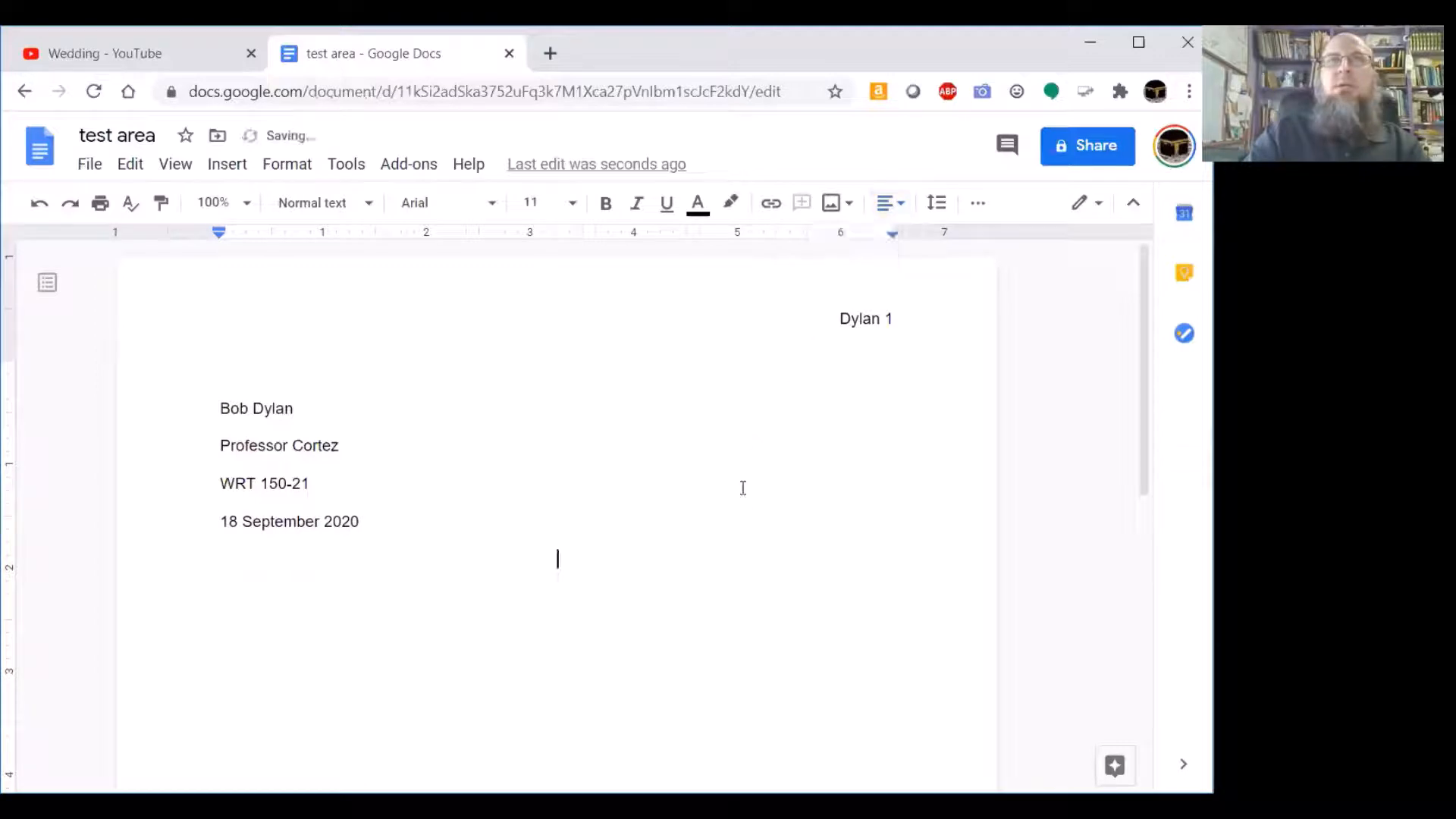
type("Cats are ")
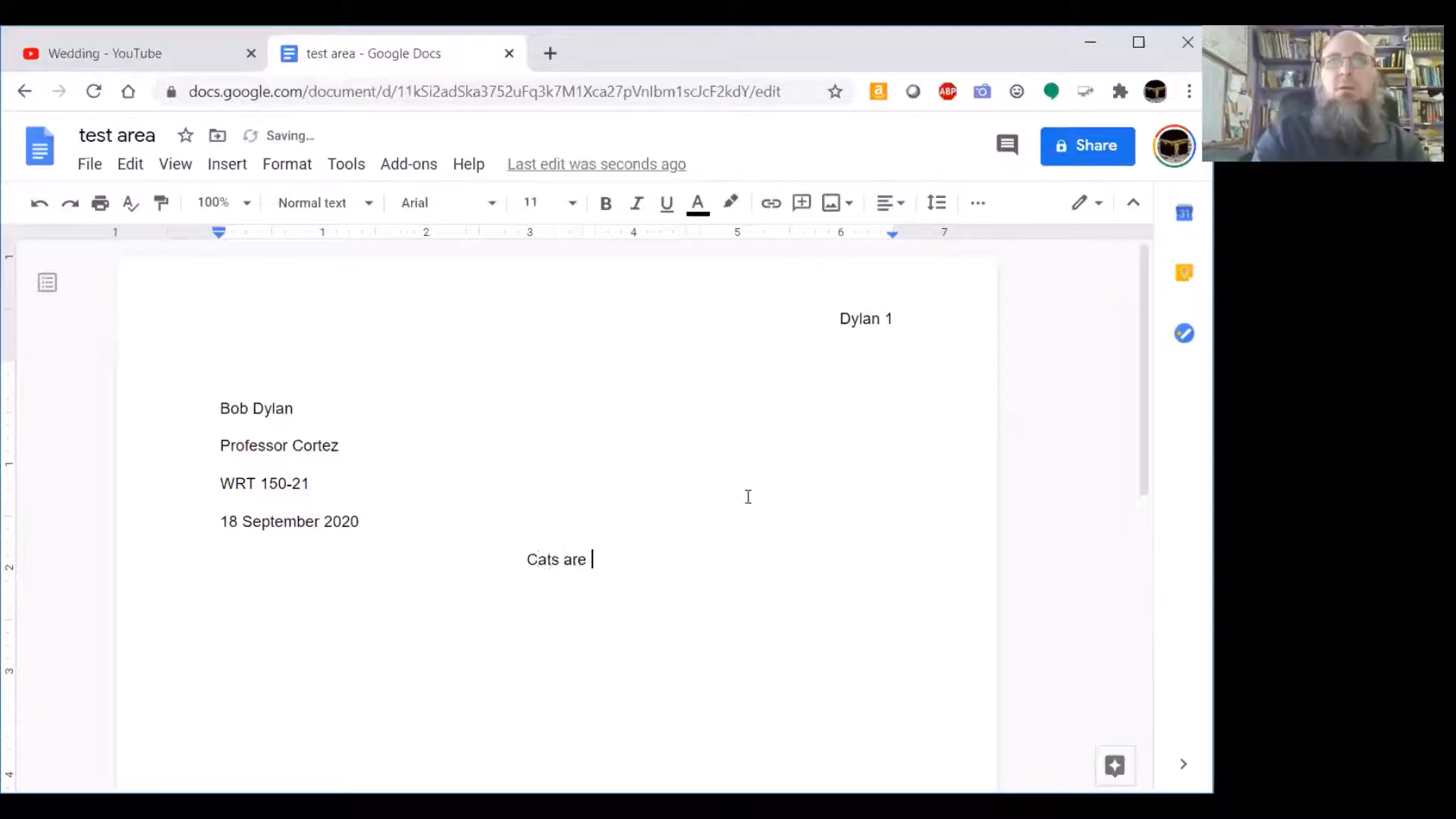
type("Cute")
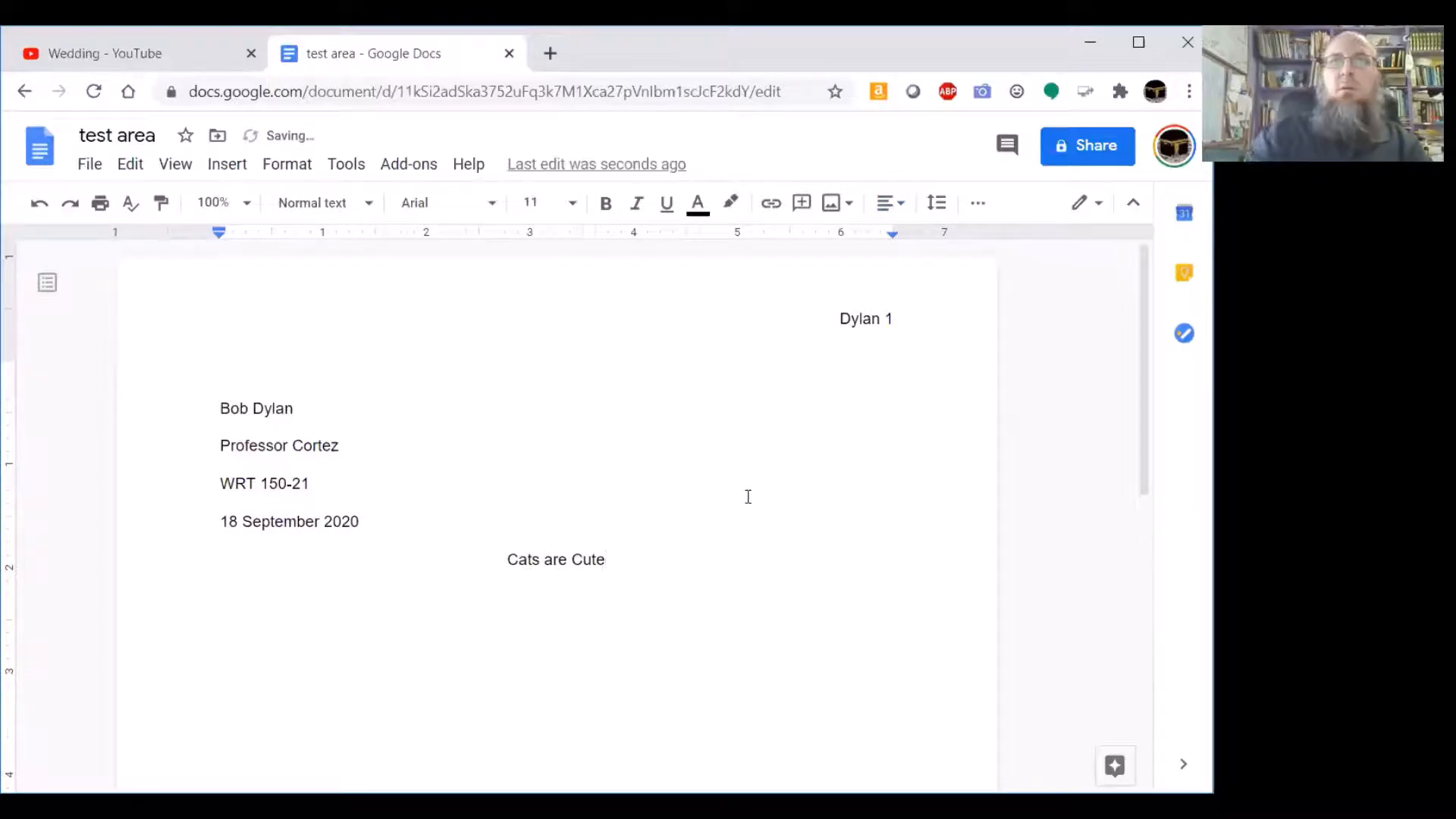
- Start the first body paragraph below the title, left-aligned and with its first line indented by one tab
key("Return")
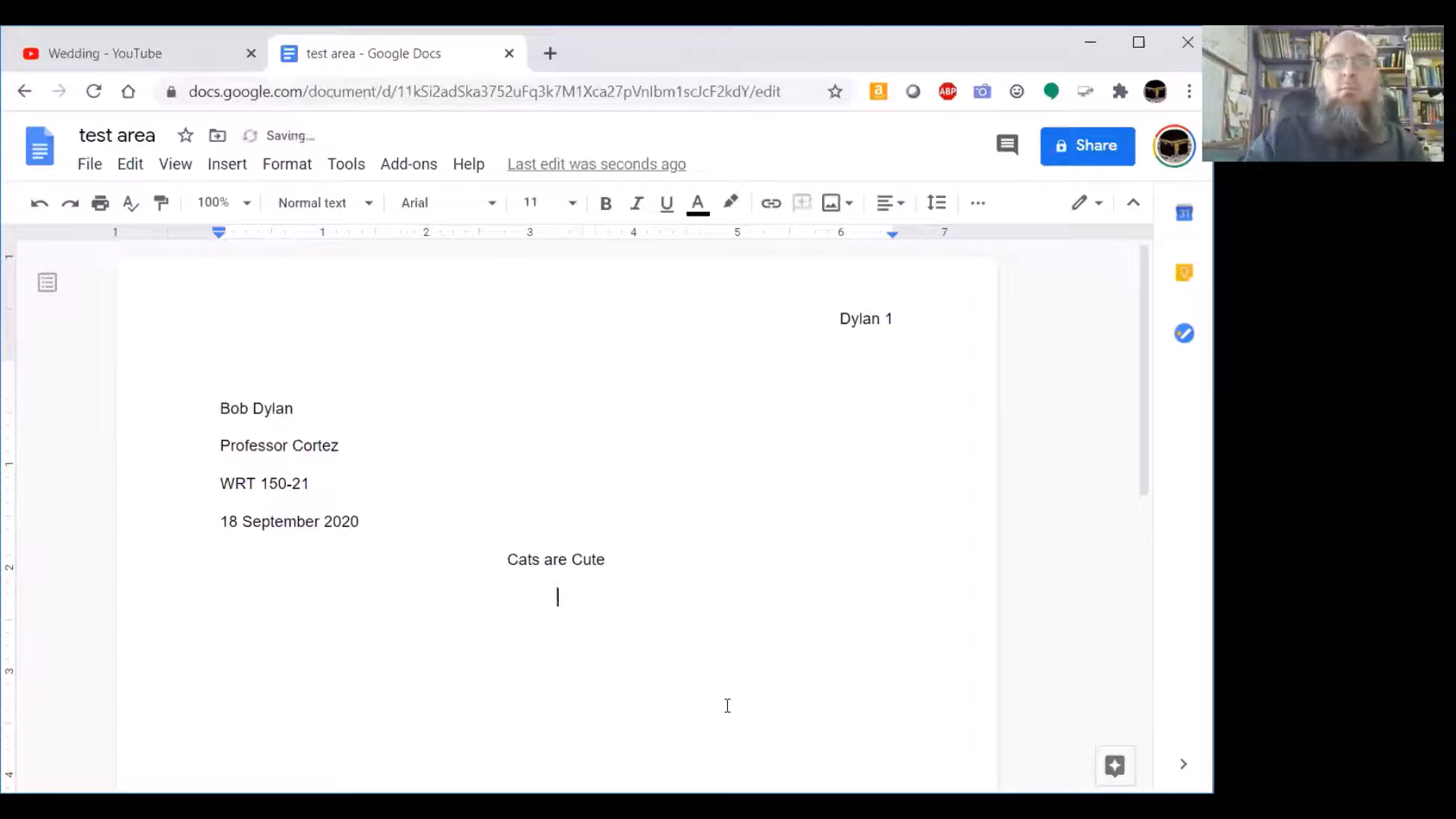
left_click(901, 206)
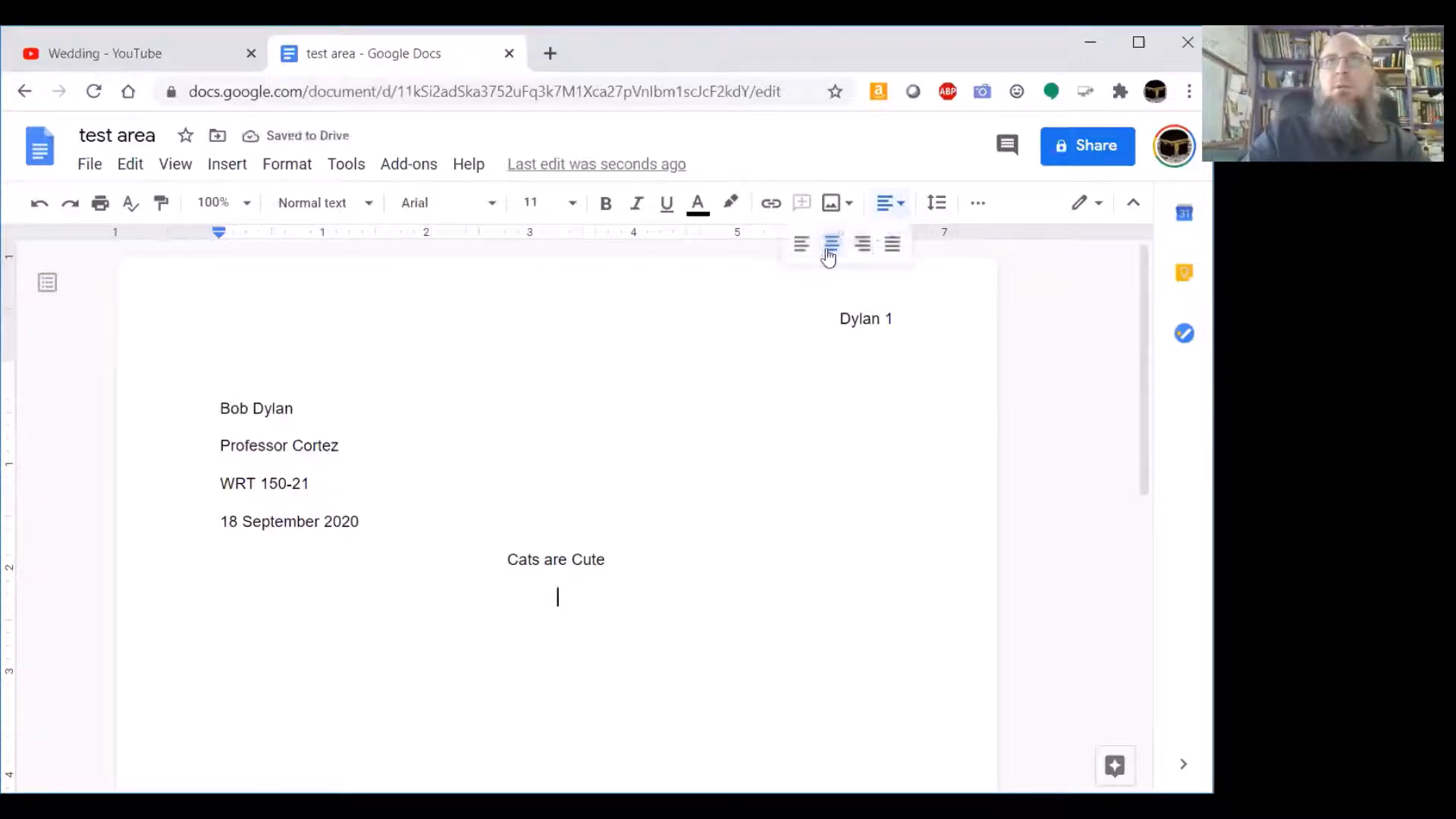
left_click(800, 244)
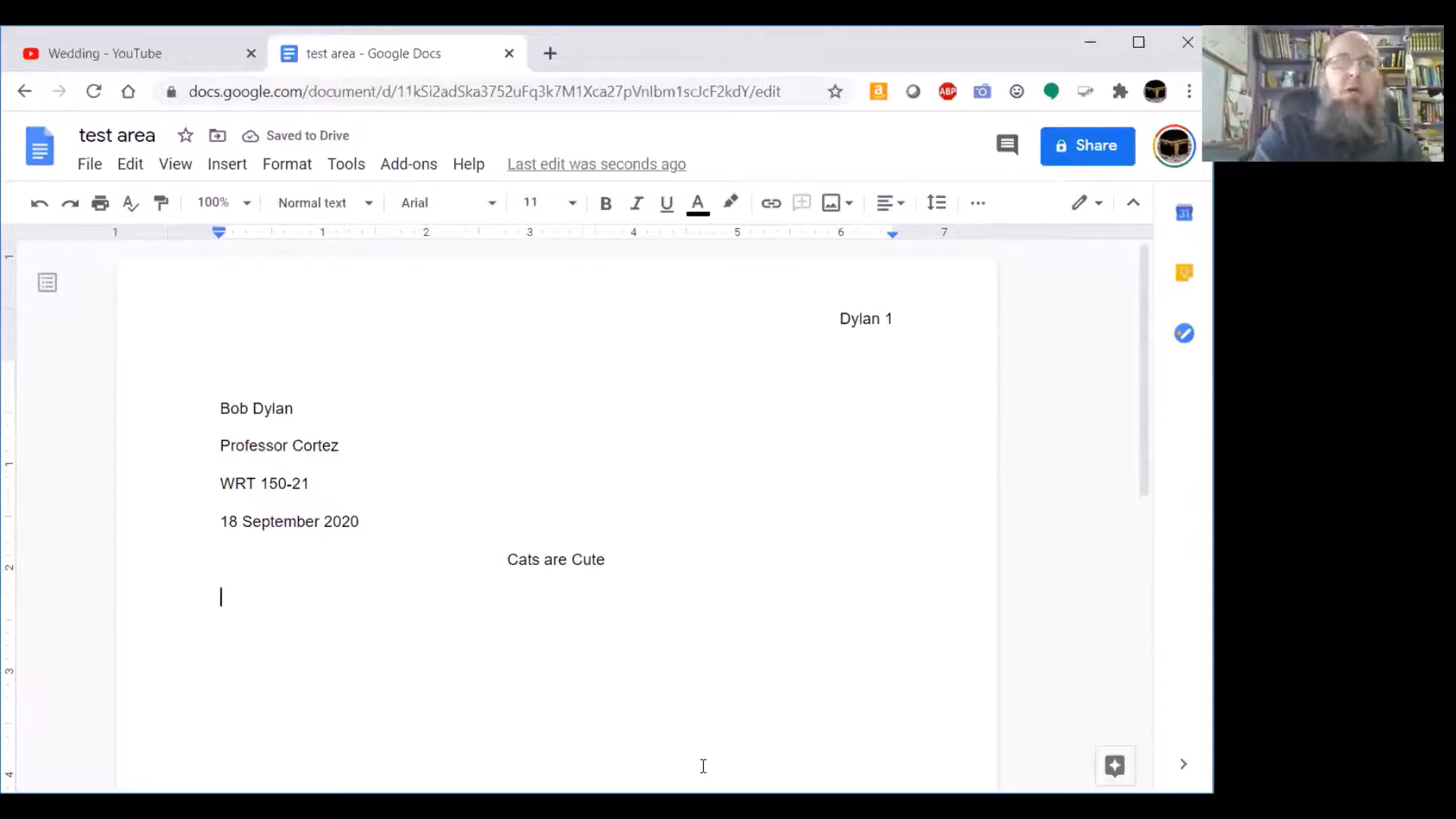
key("Tab")
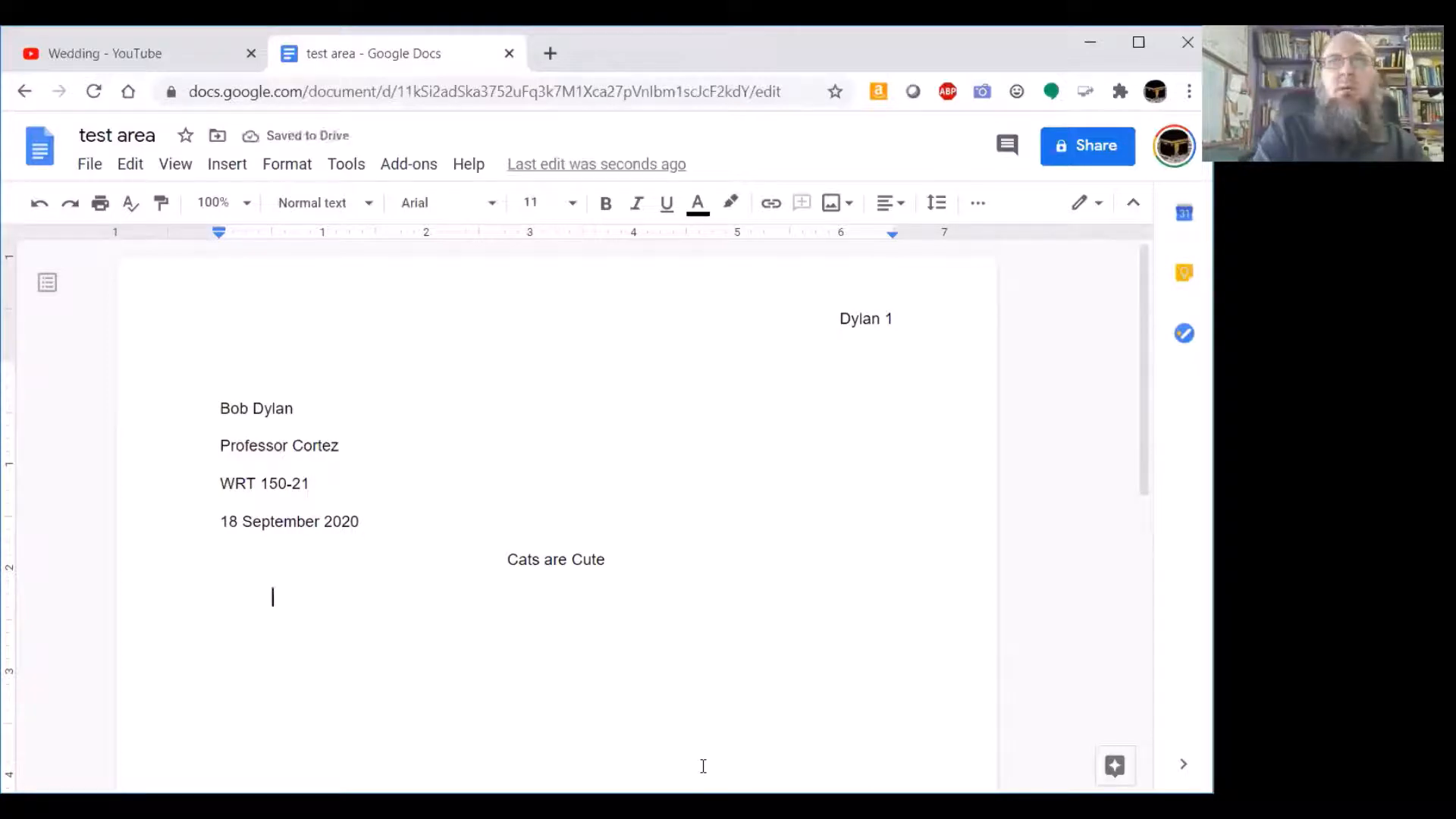
- Write the first body paragraph, beginning "I like cats even though" and continuing with about two lines of placeholder text ending in a period
type("I like ")
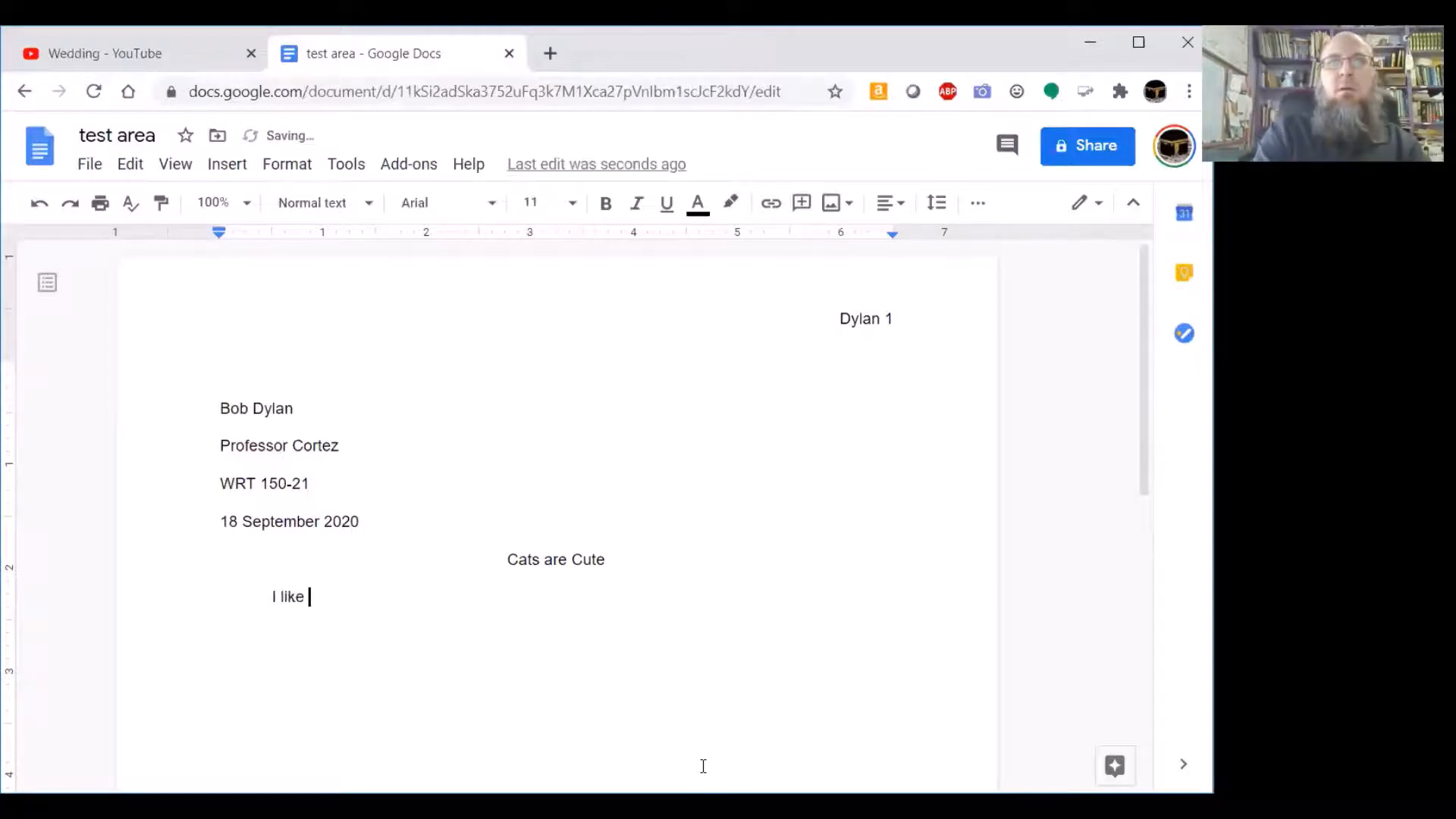
type("cats even though")
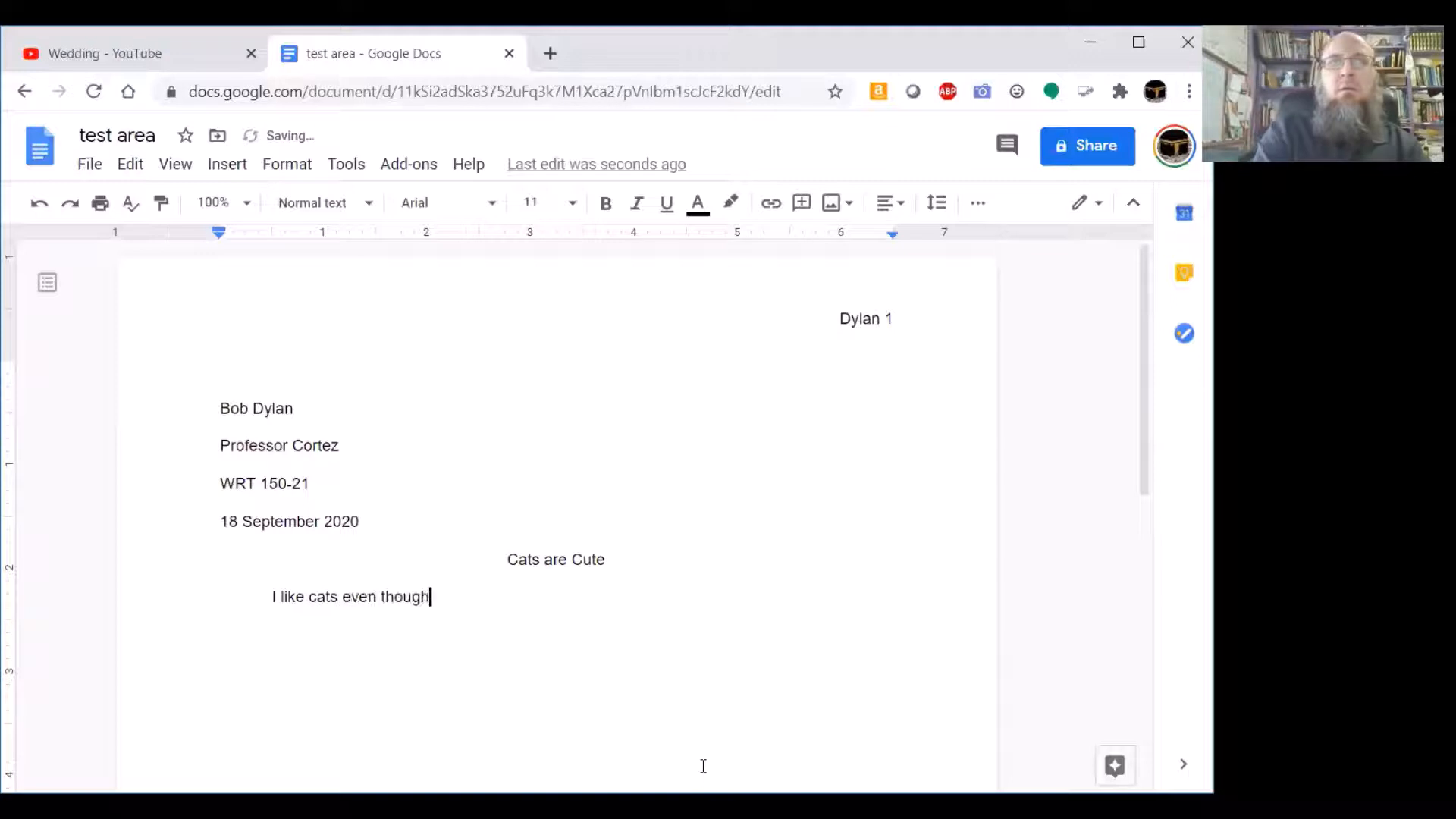
type(" alsdk;jf alsdkjf ;aslkdjf as;lkdjf a;slkjdf ;asldkfj a;sldkjf ;asldkjf ")
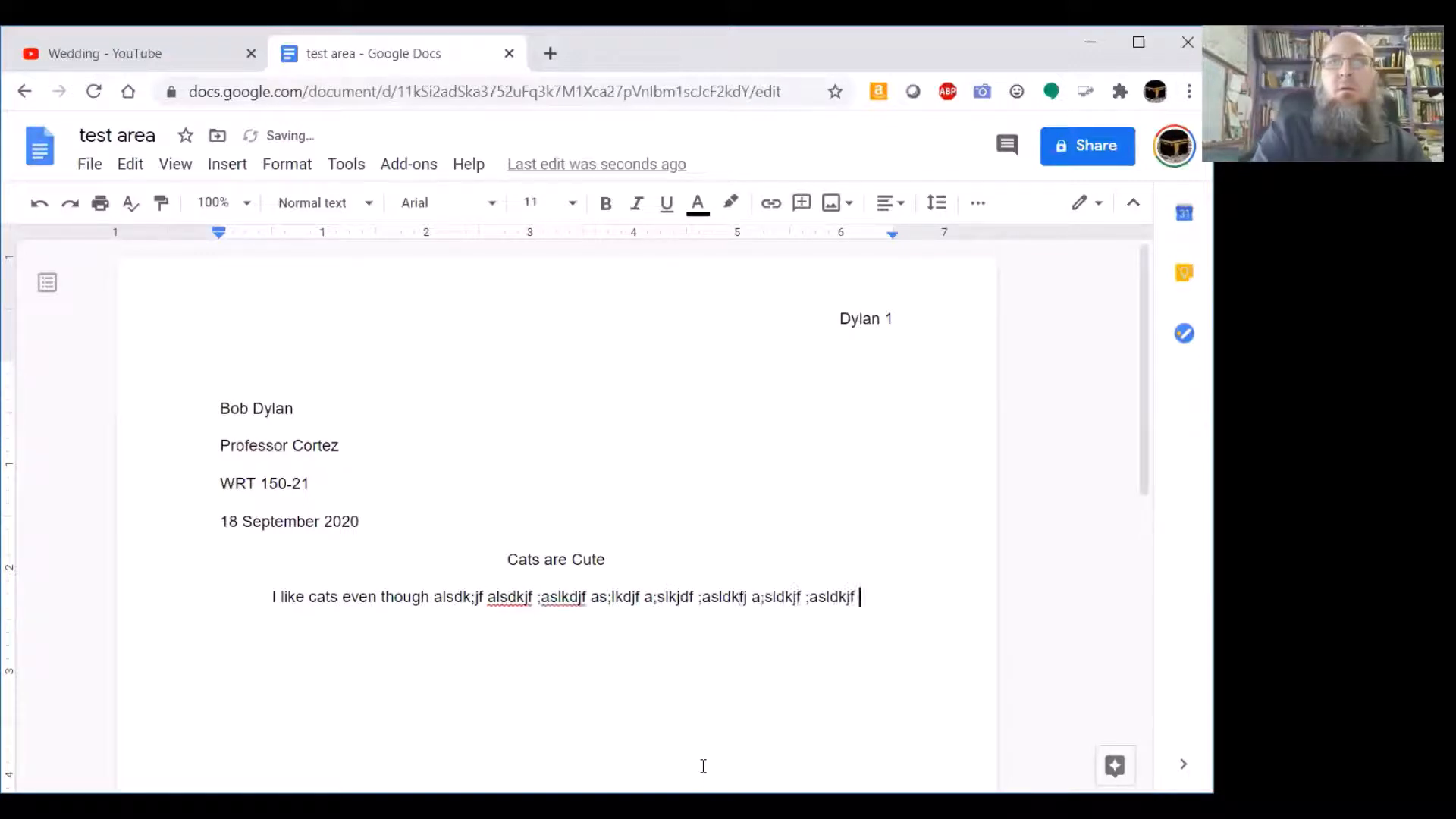
type(";asldkjf ;alsdkjf ;alskdjf ;asldkjf a;sldkjf ;asldkjf ;asldkfj as;ldkjf as;dlkfj ")
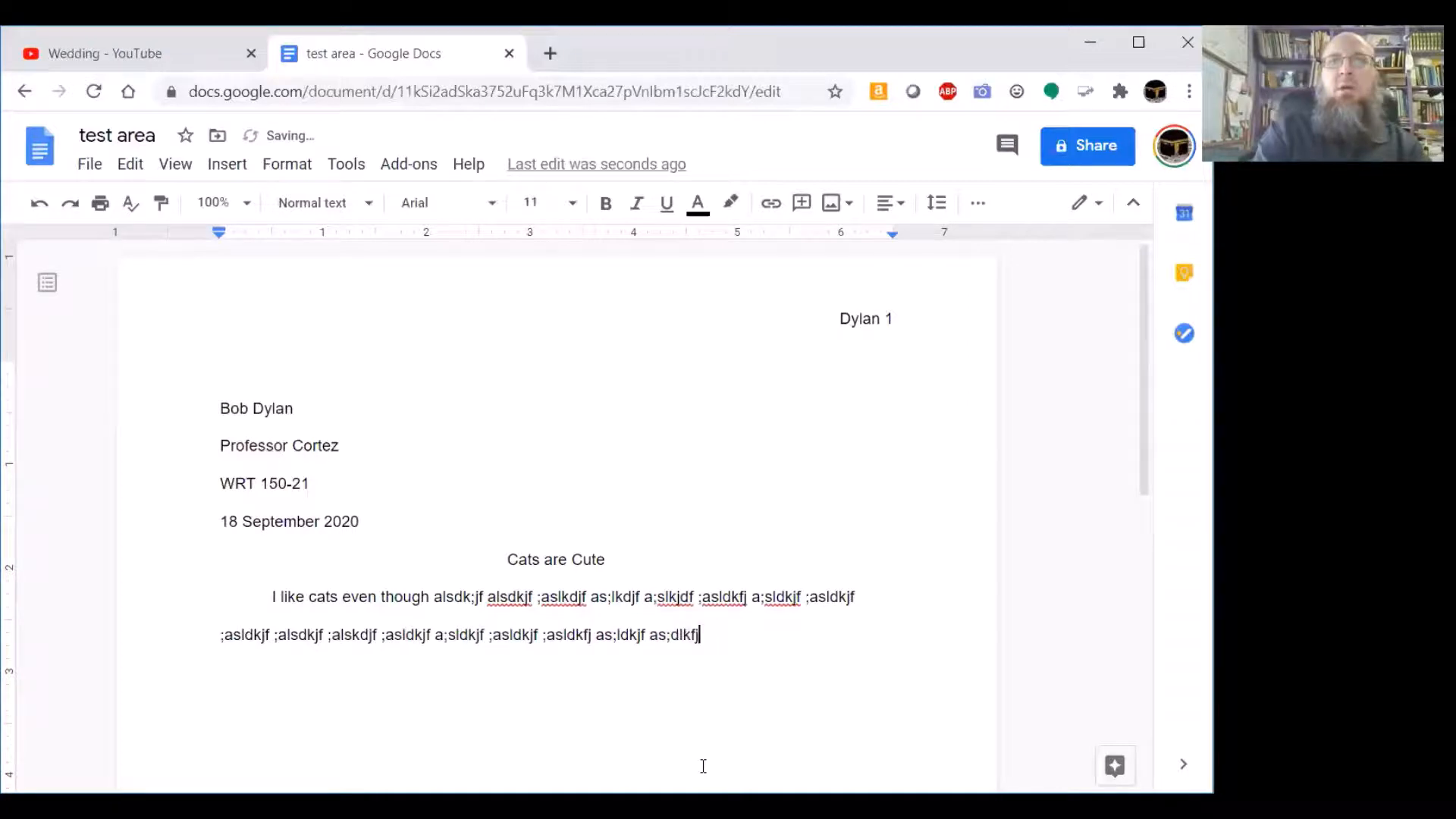
type(".")
- Add a second indented body paragraph with one line of placeholder text ending in a period
key("Return")
type("aslkdjf ;laskdjf ;laskdjf ;laskdjf ;lasldkjf asl;dkjf as;ldkjf asdf")
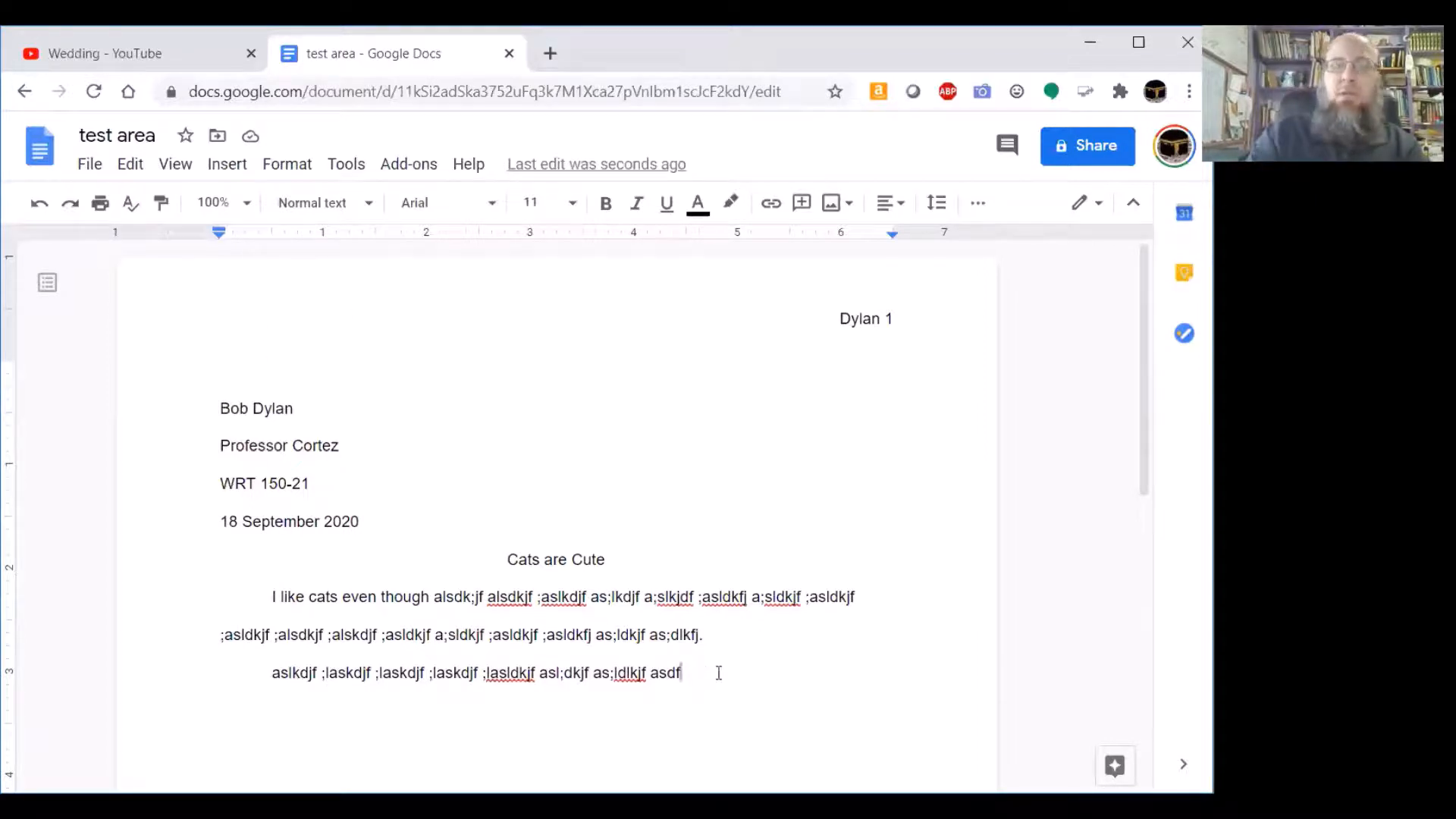
type(".")
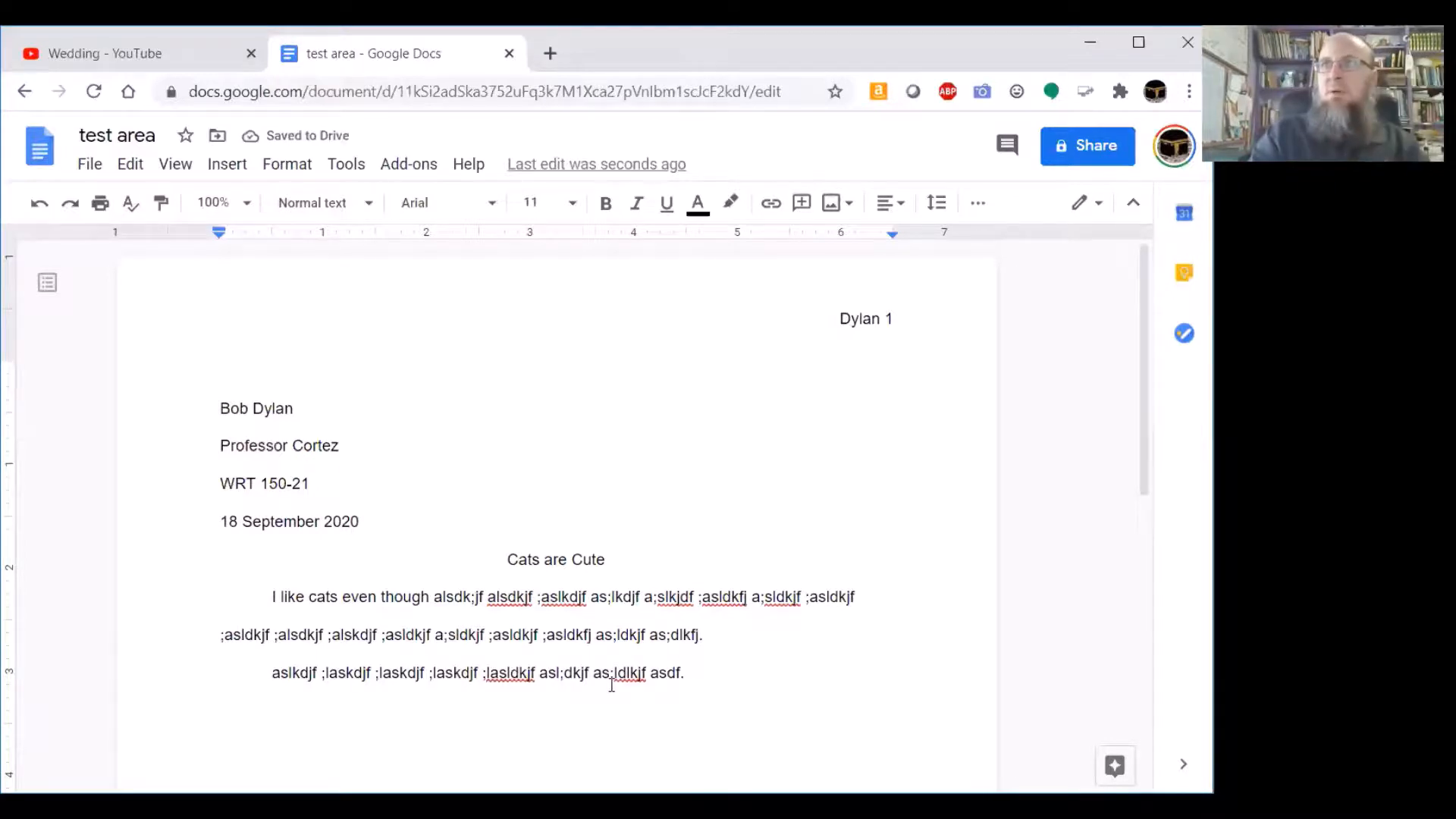
- Insert a page break after the last body paragraph
scroll(670, 600, "down", 2)
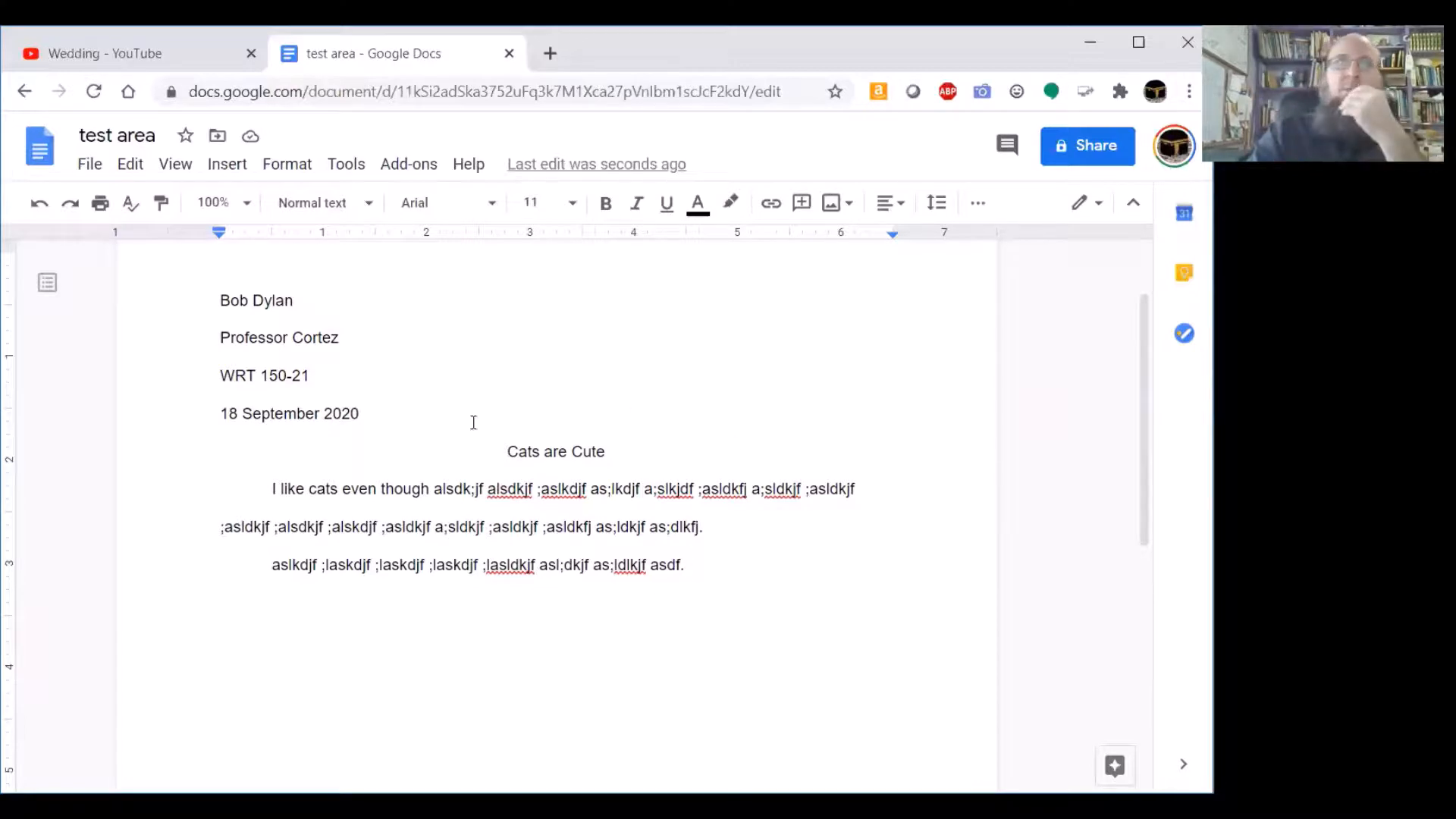
left_click(229, 176)
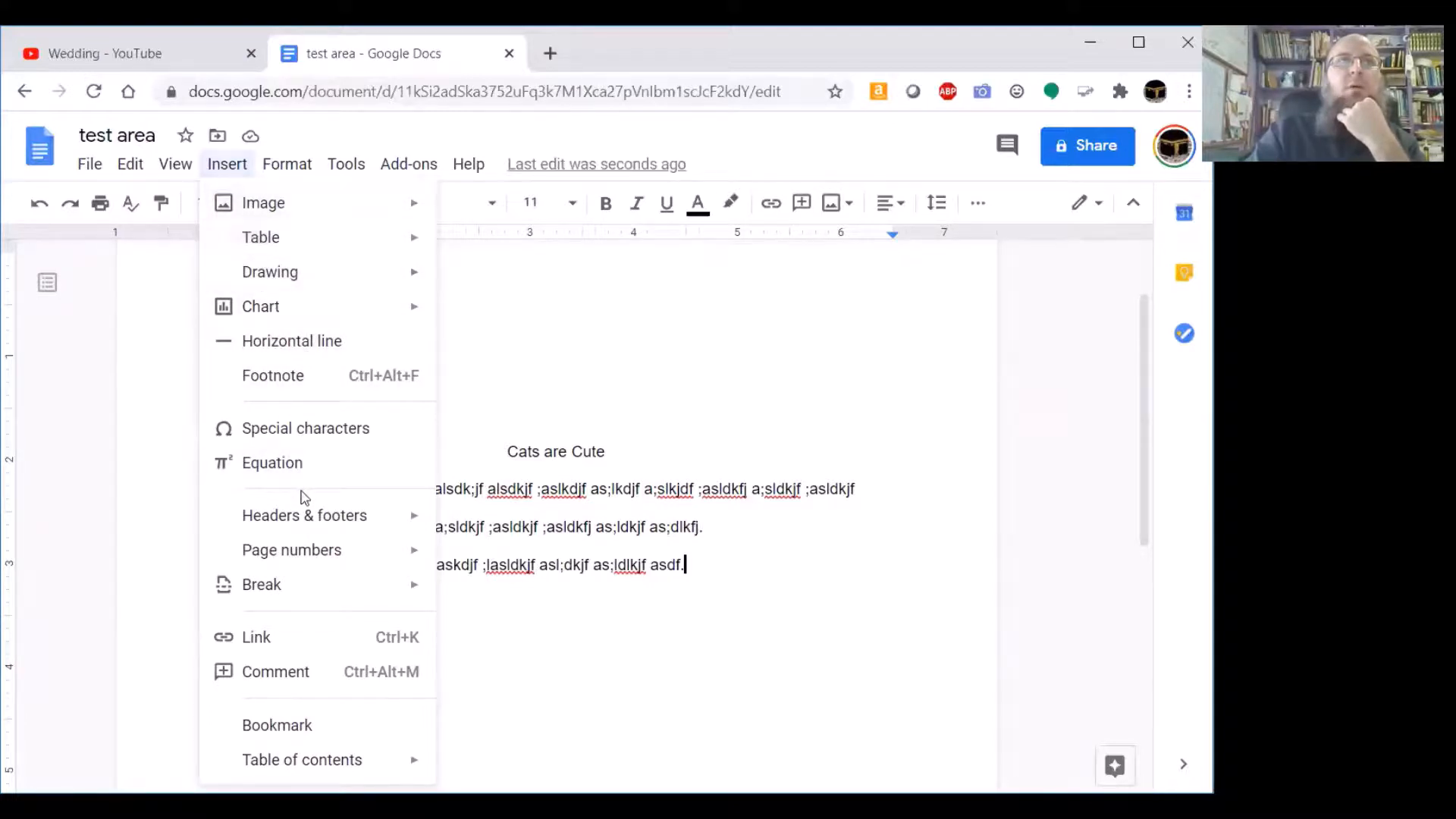
mouse_move(286, 589)
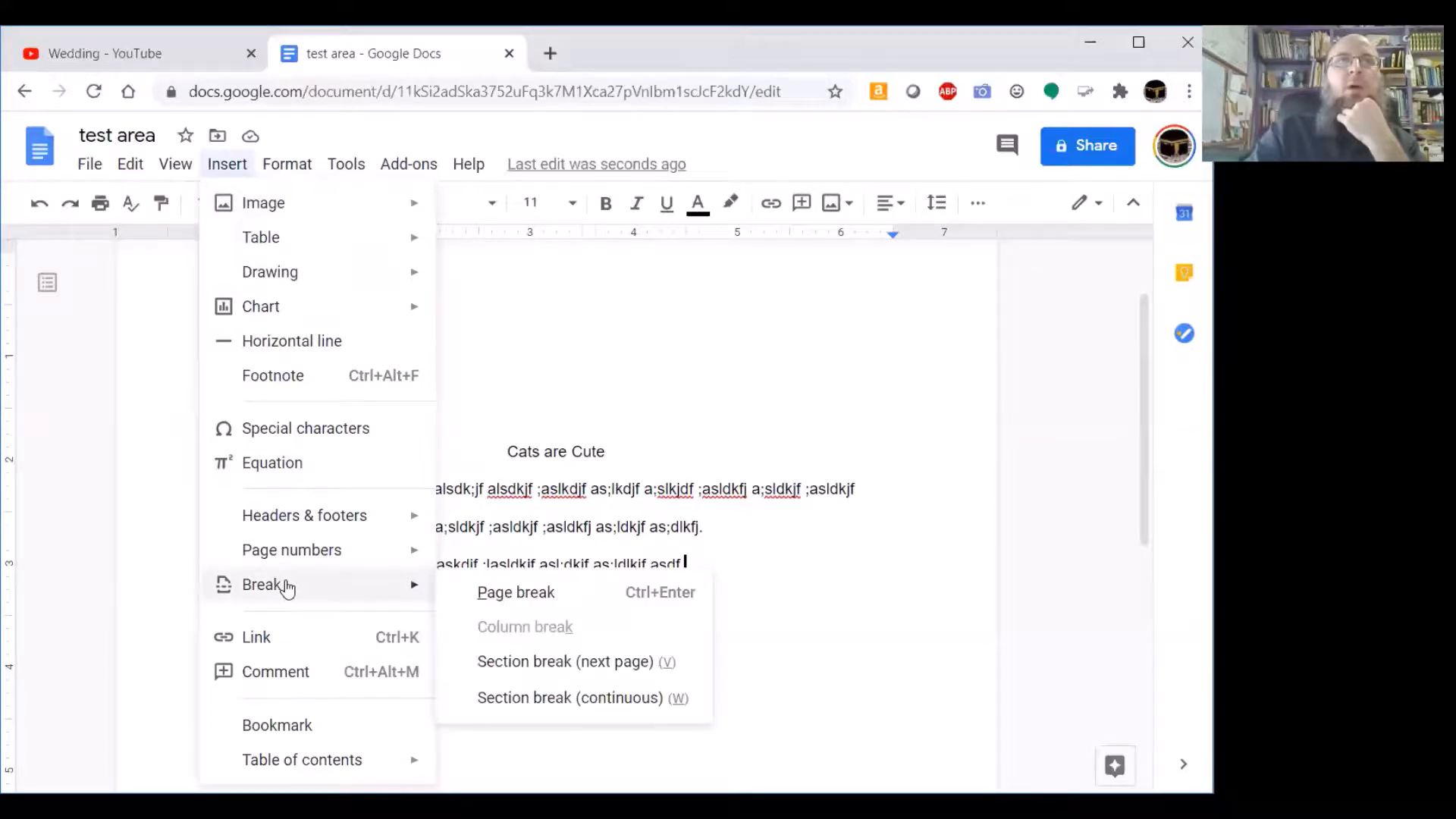
left_click(497, 593)
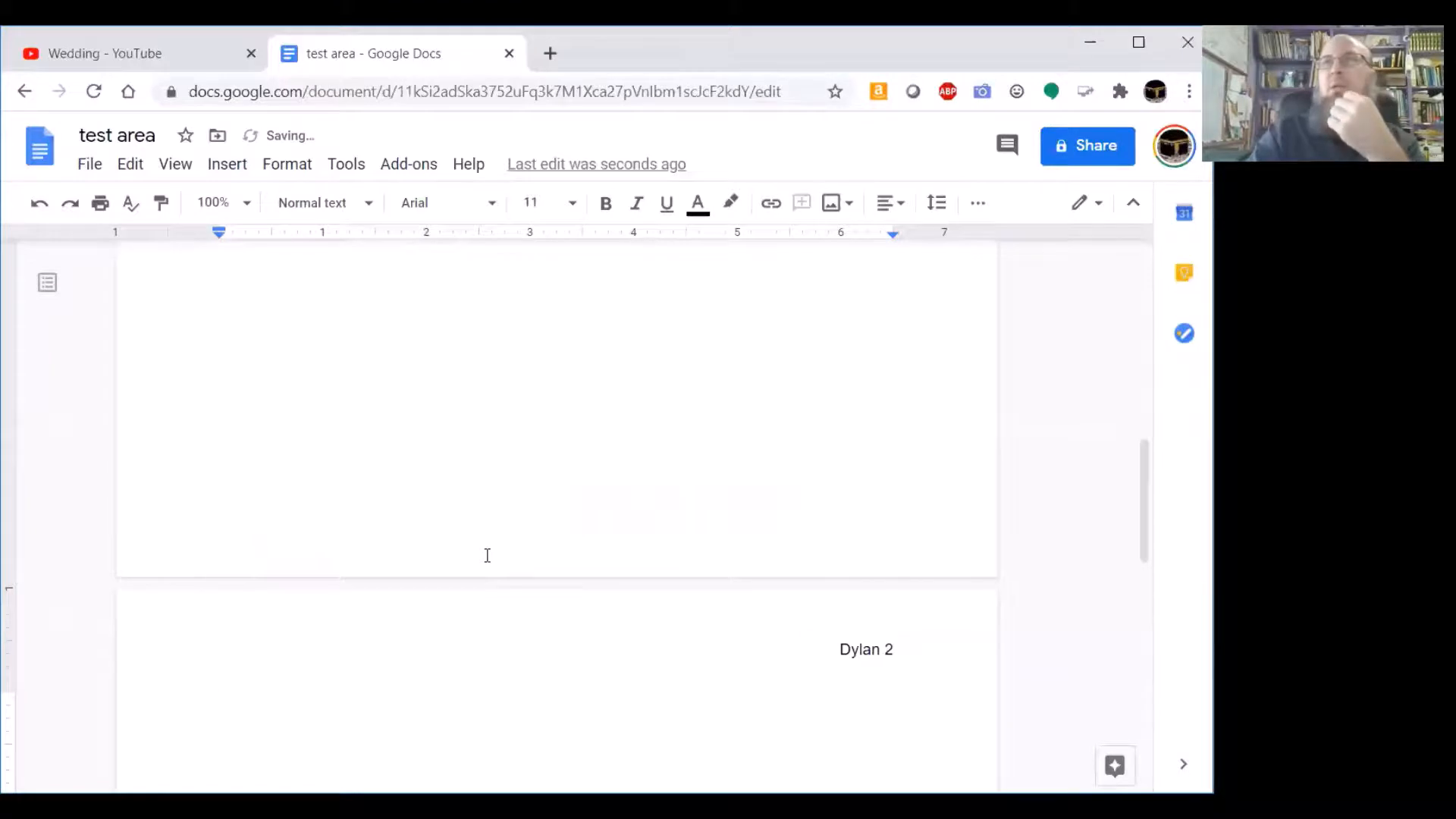
- Add the centered heading "Works Cited" on the first line of the second page
scroll(488, 556, "down", 4)
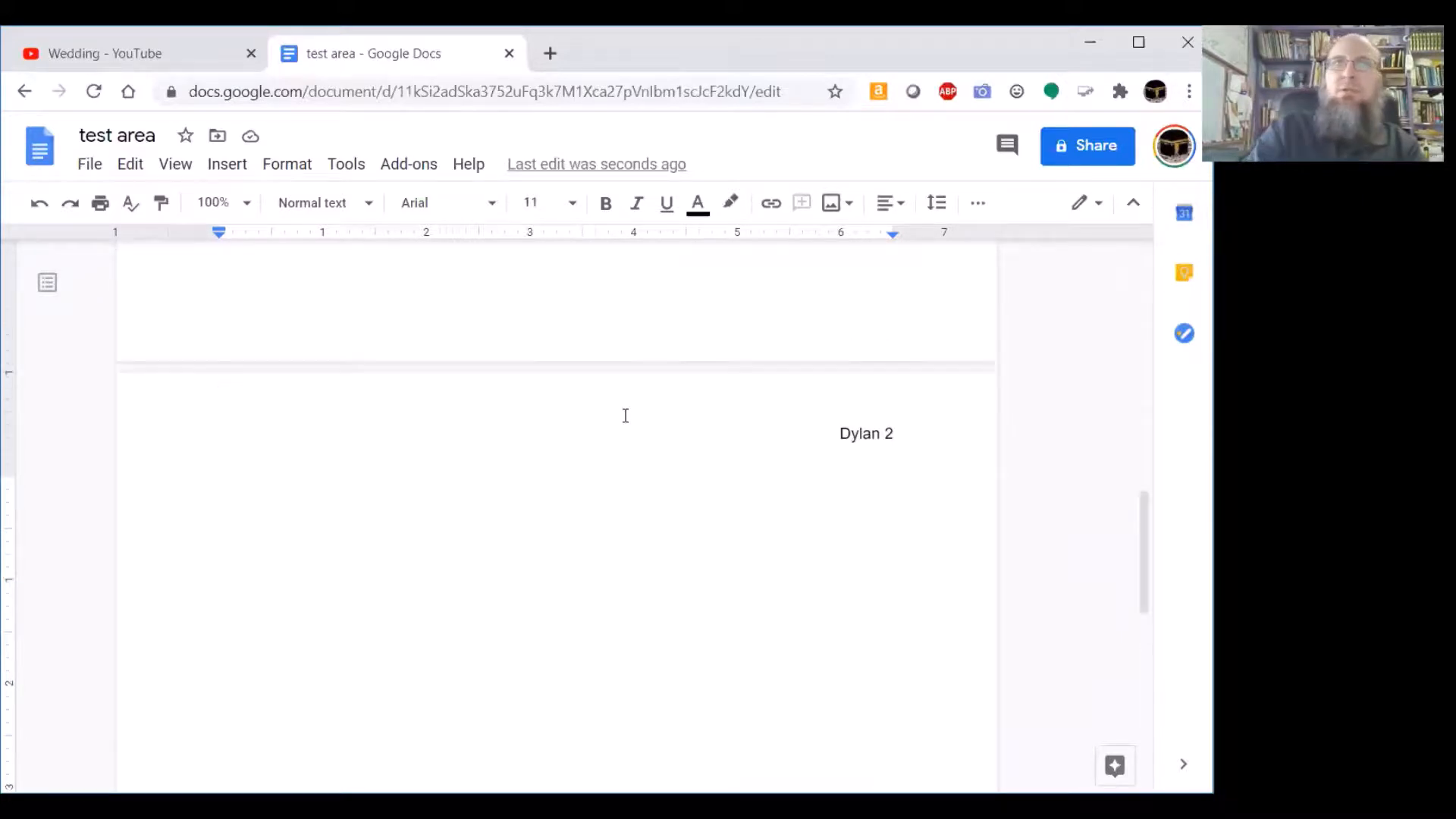
scroll(624, 413, "up", 2)
left_click(898, 206)
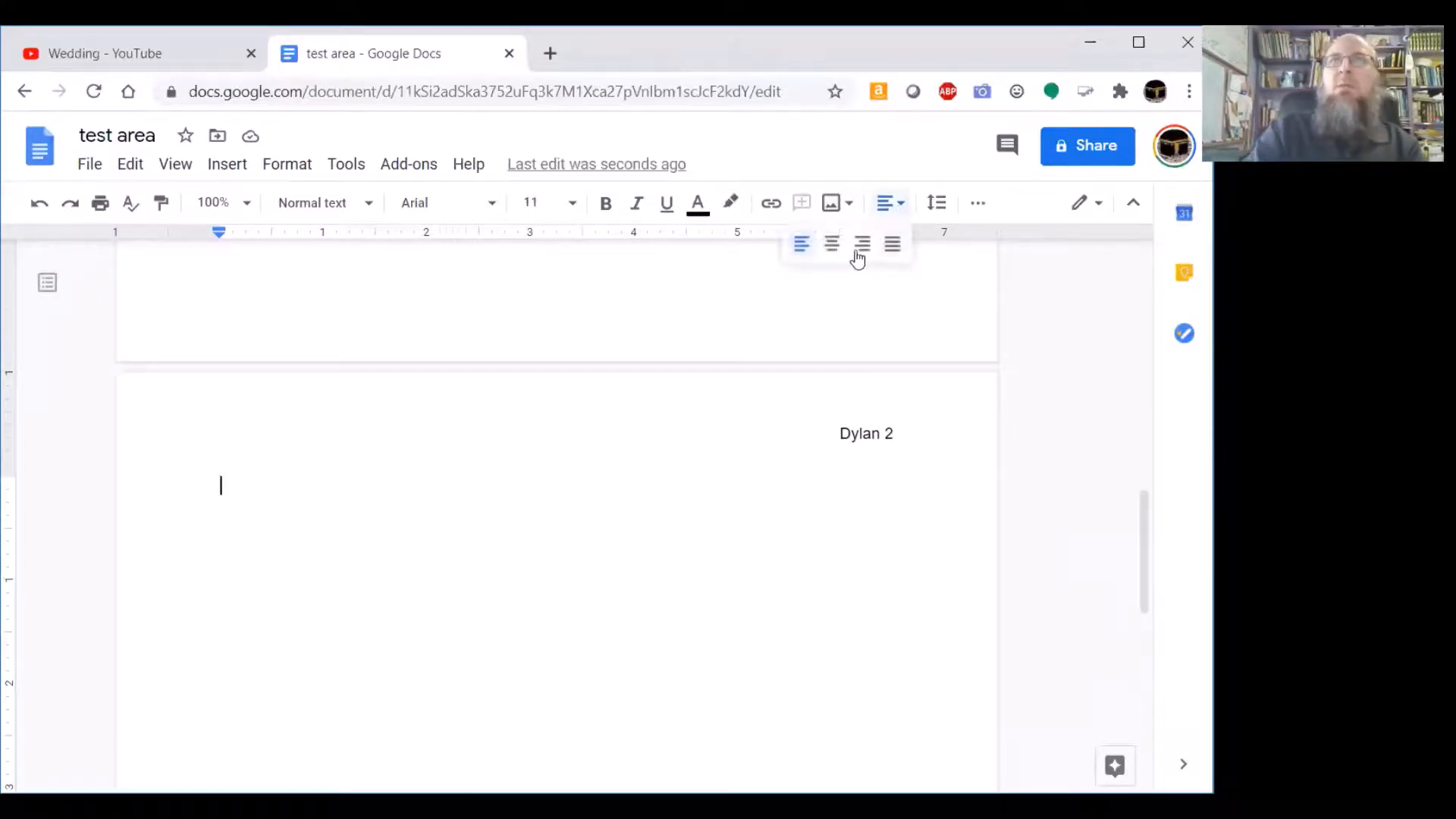
left_click(833, 245)
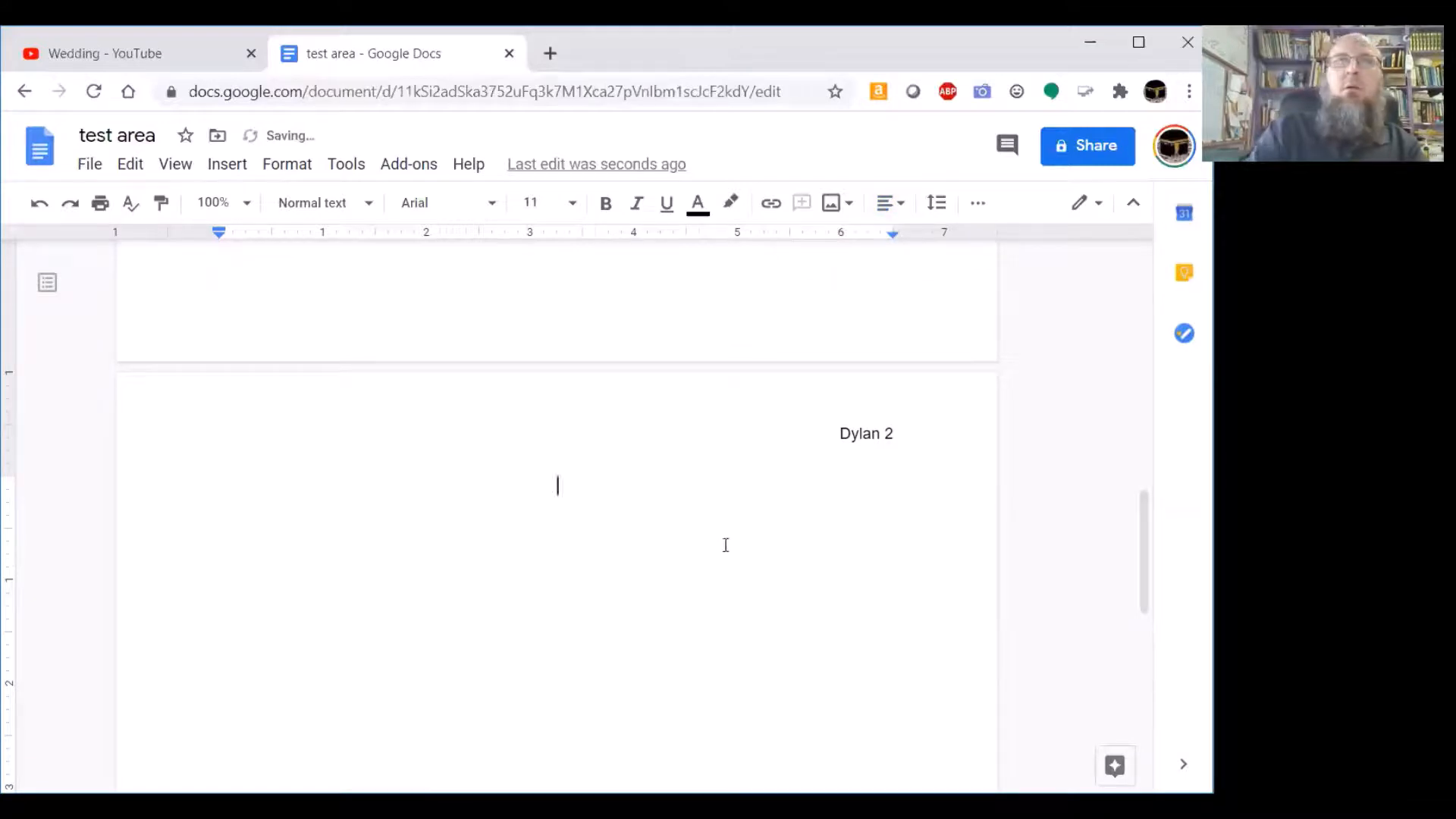
type("Work")
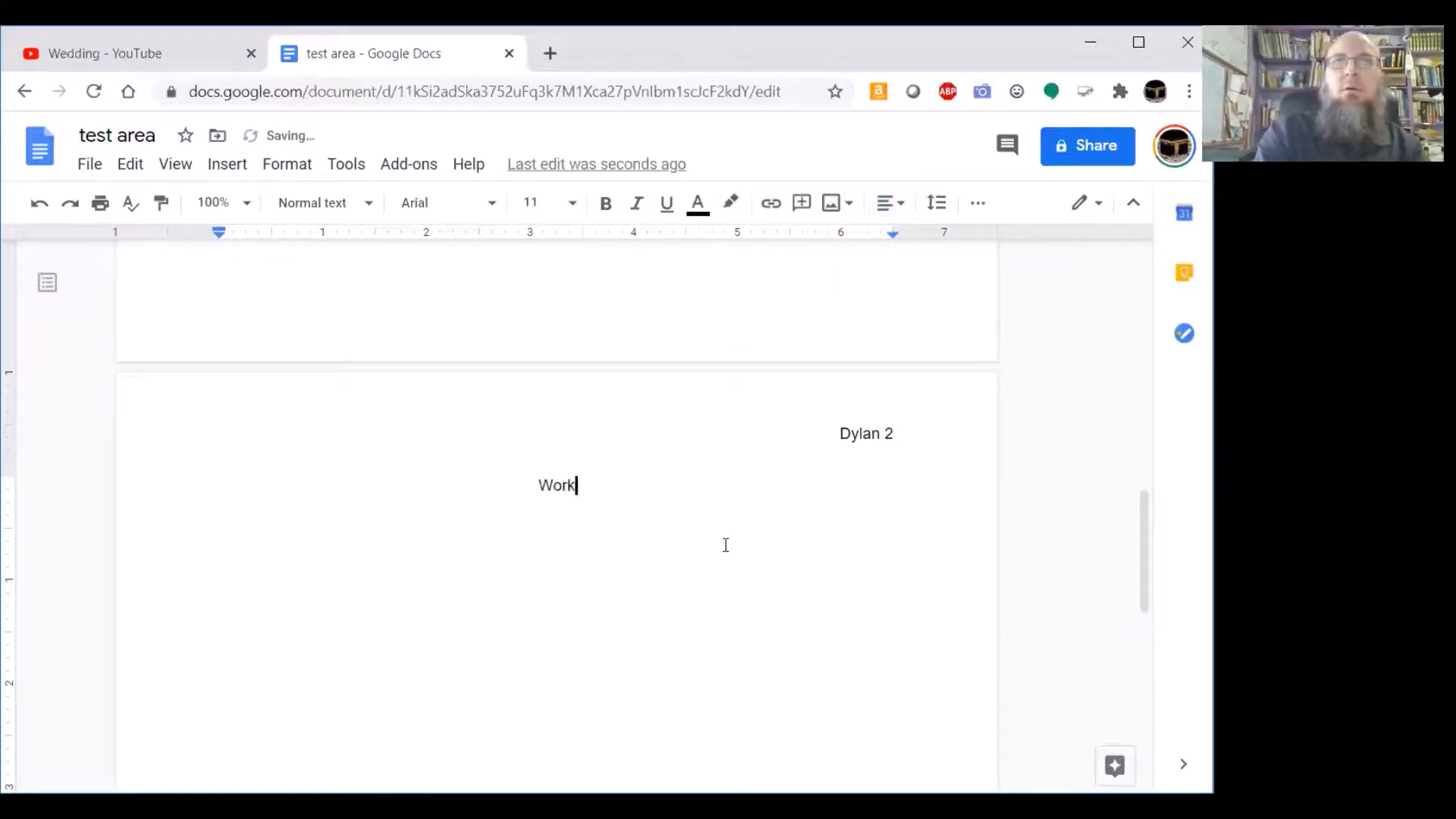
type("s Cited")
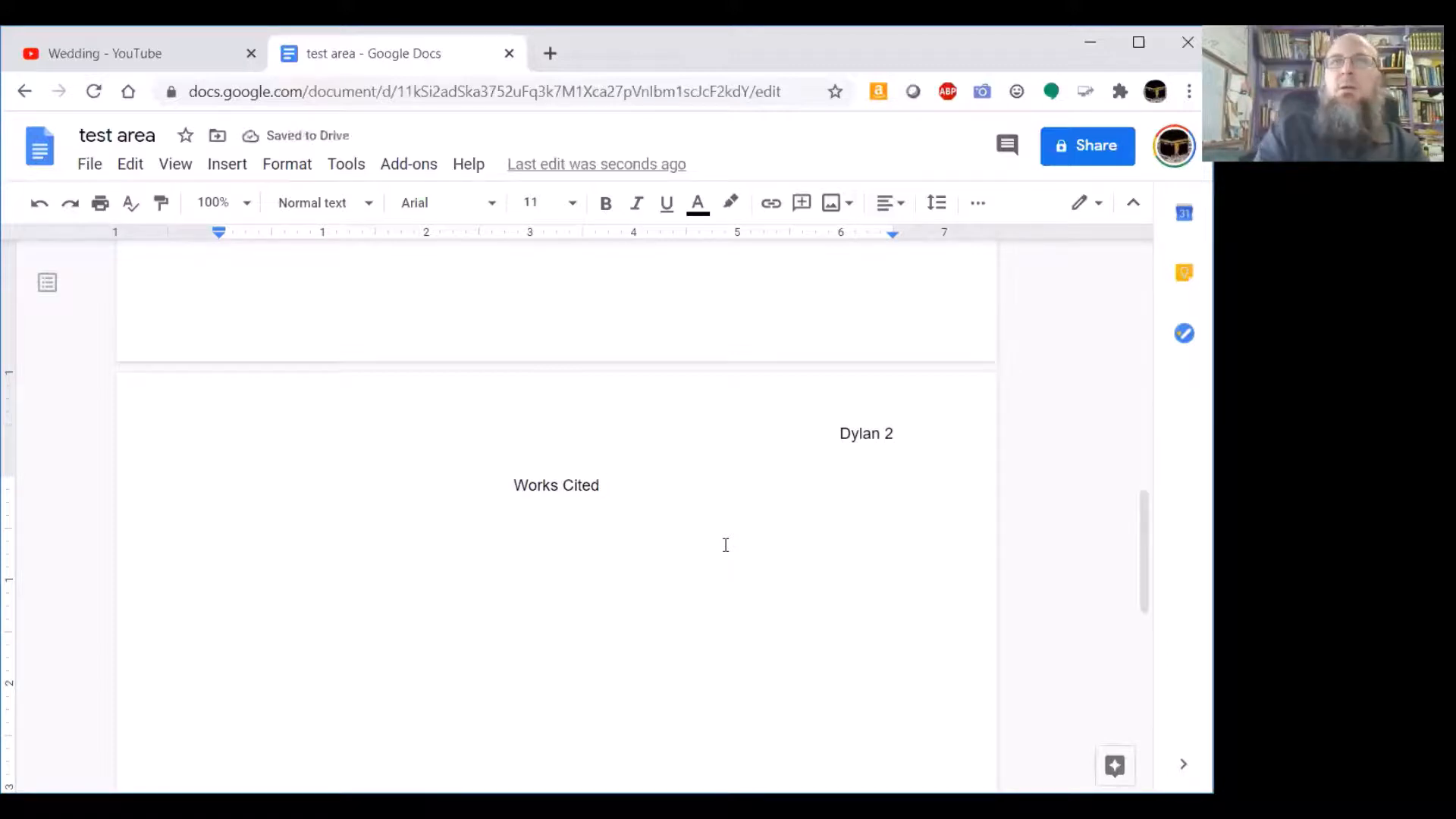
- Start a new left-aligned line below the Works Cited heading
key("Return")
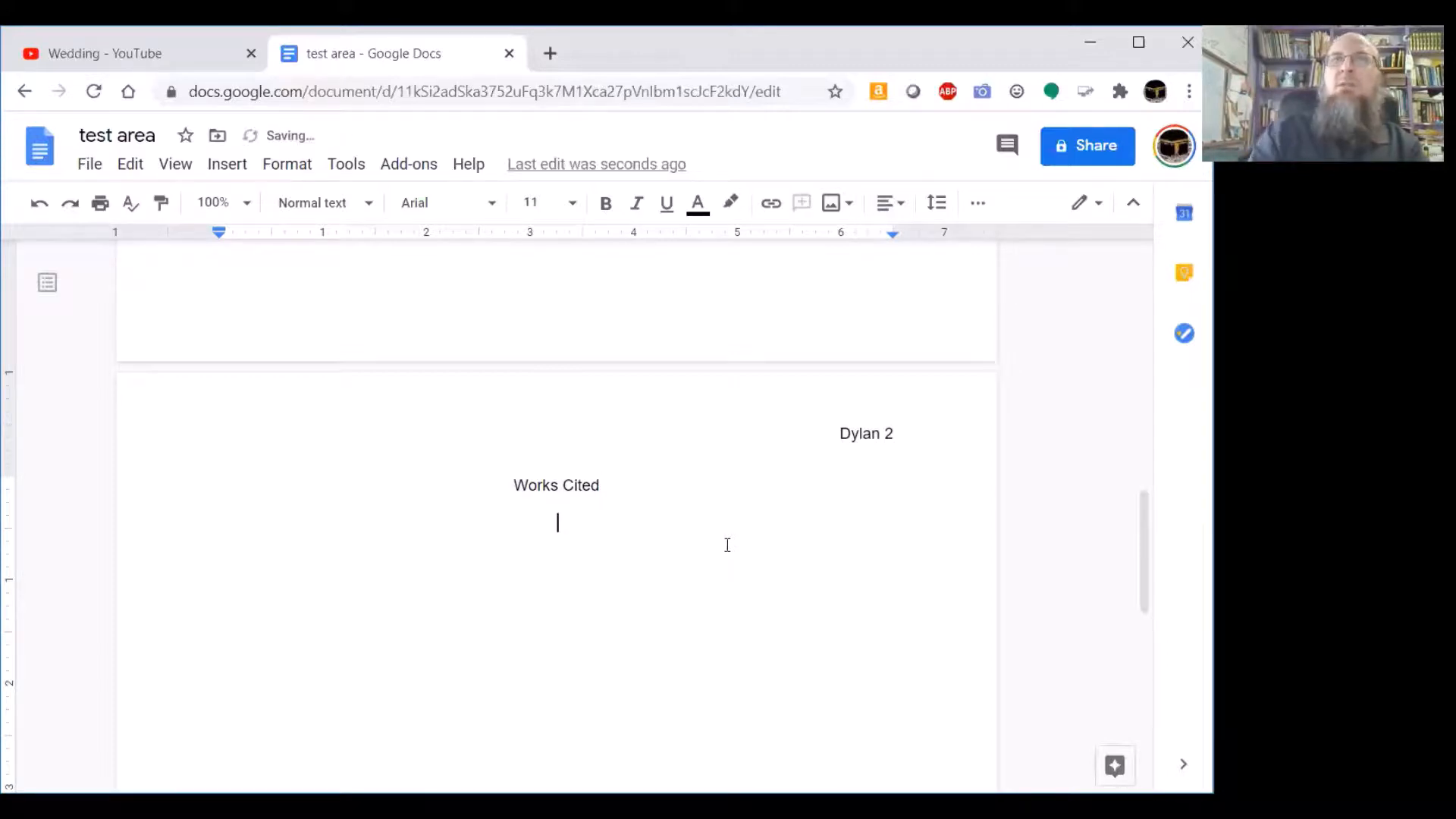
left_click(895, 207)
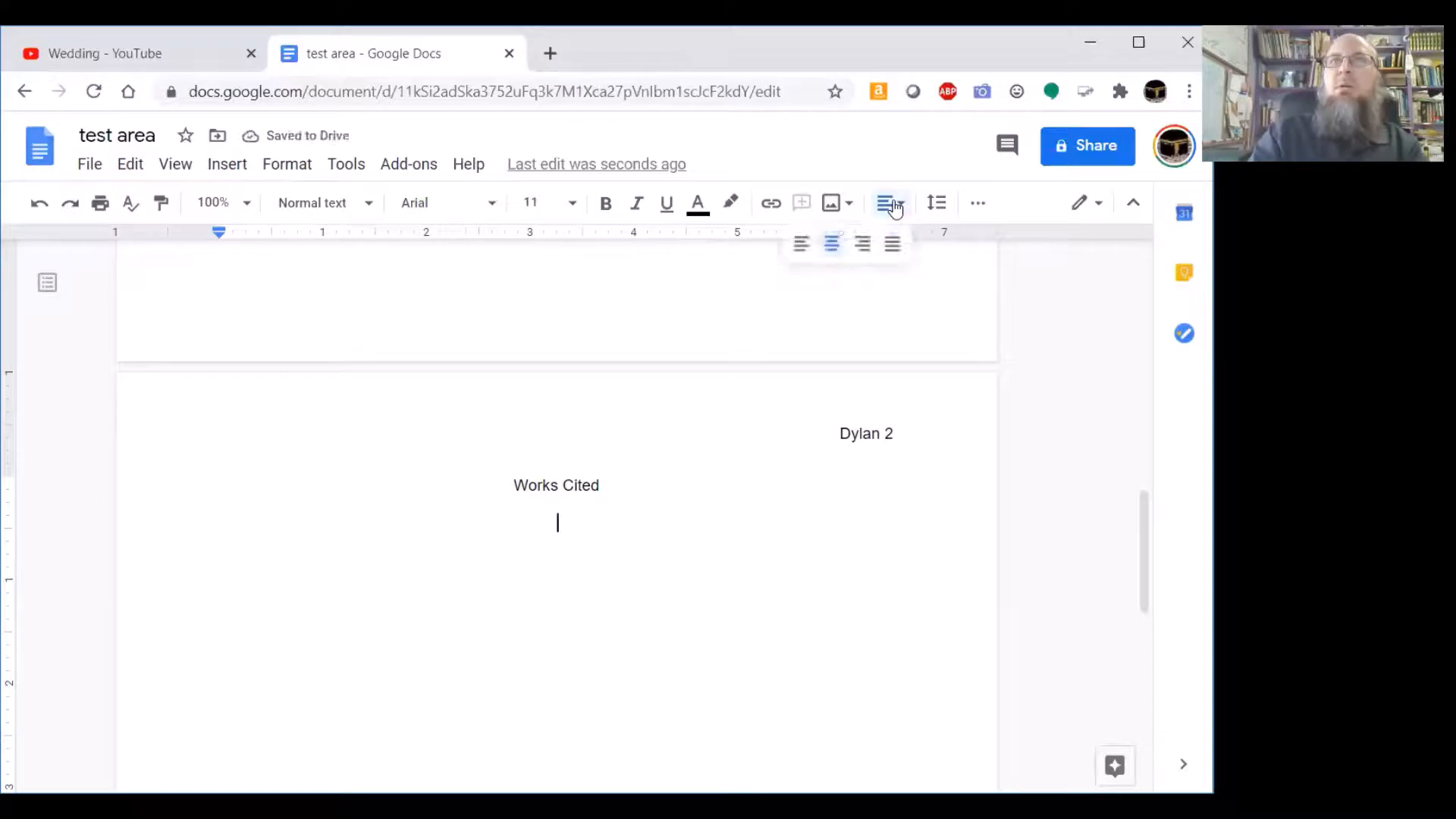
left_click(936, 204)
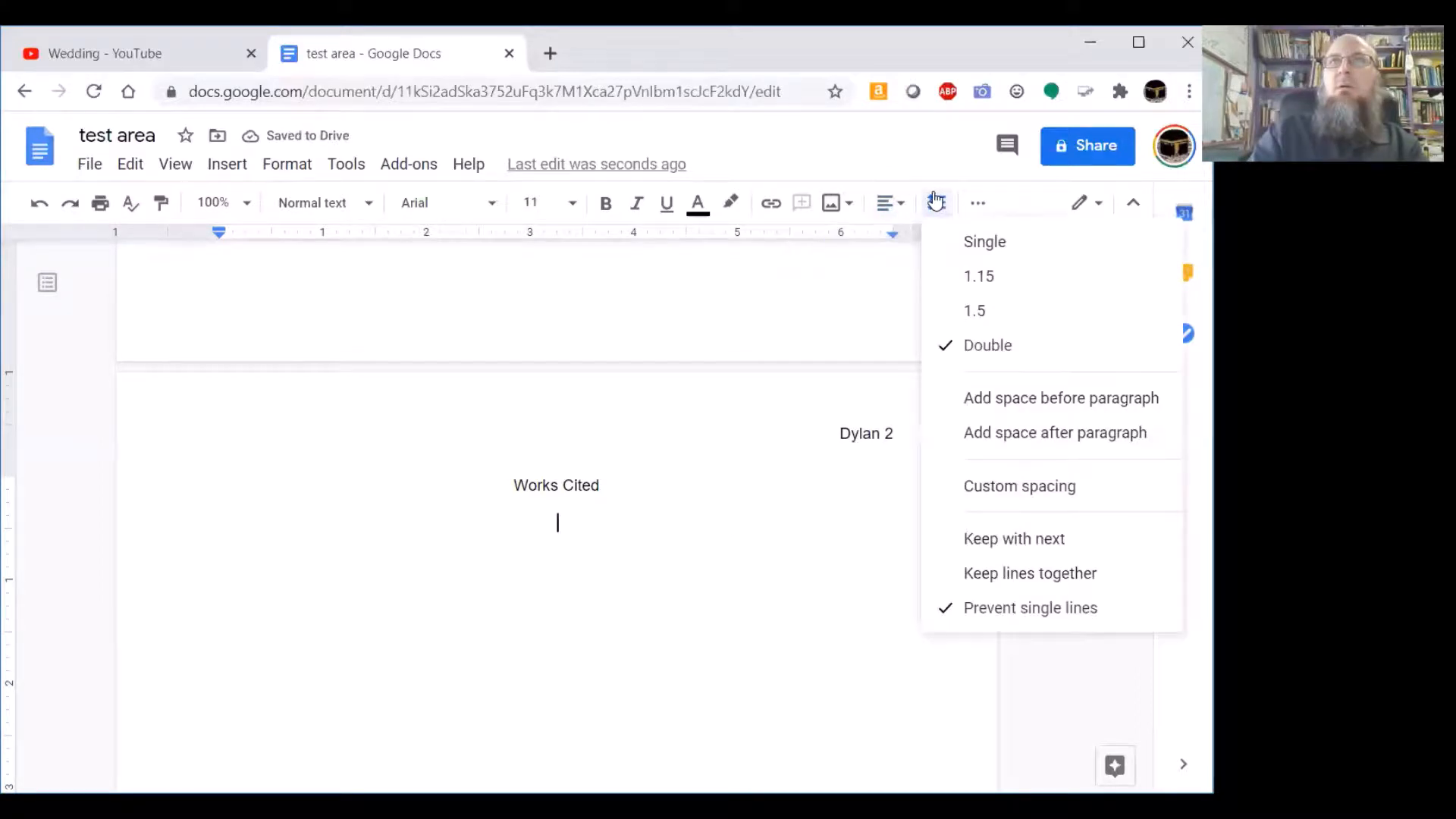
left_click(892, 207)
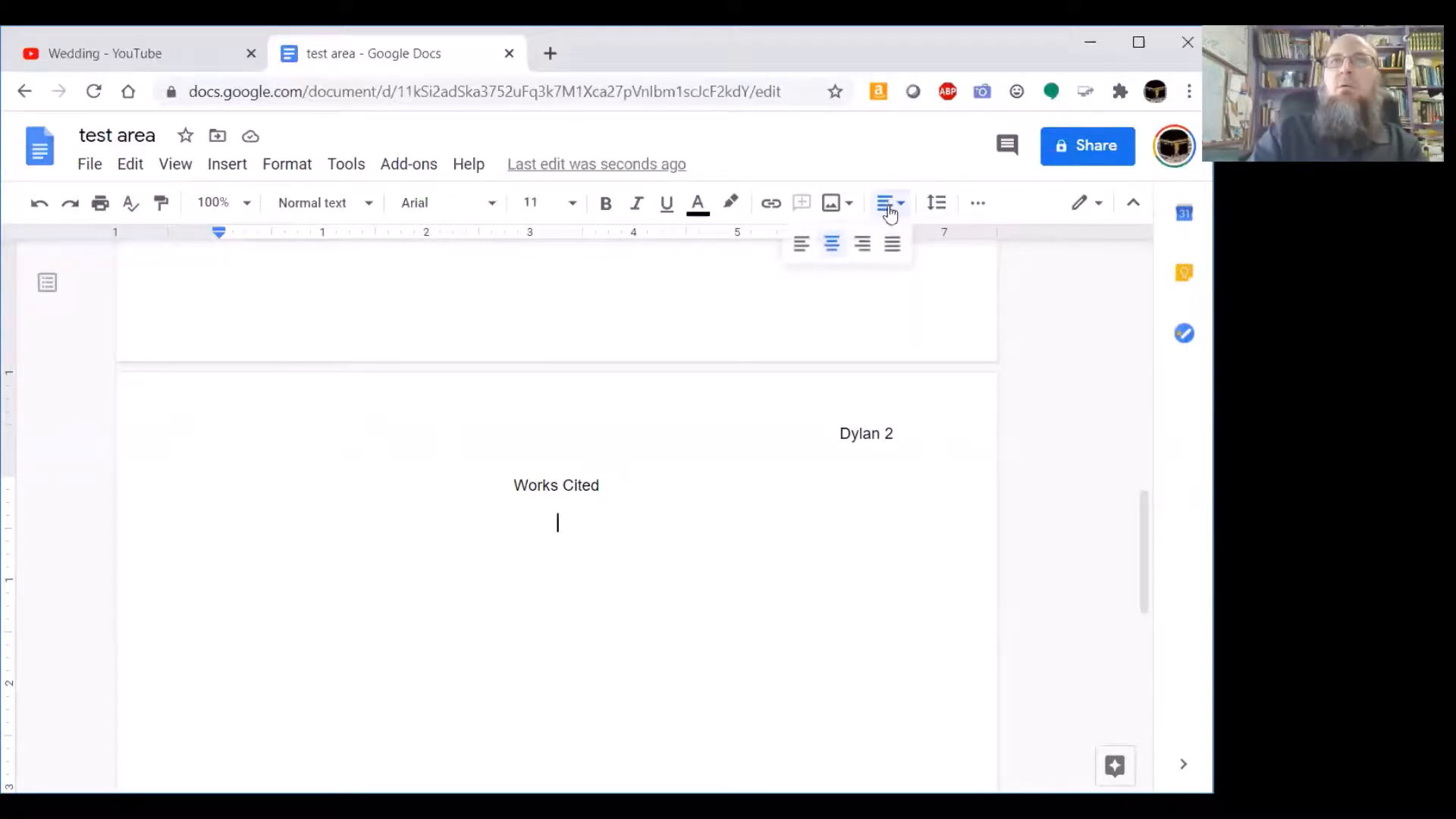
left_click(803, 247)
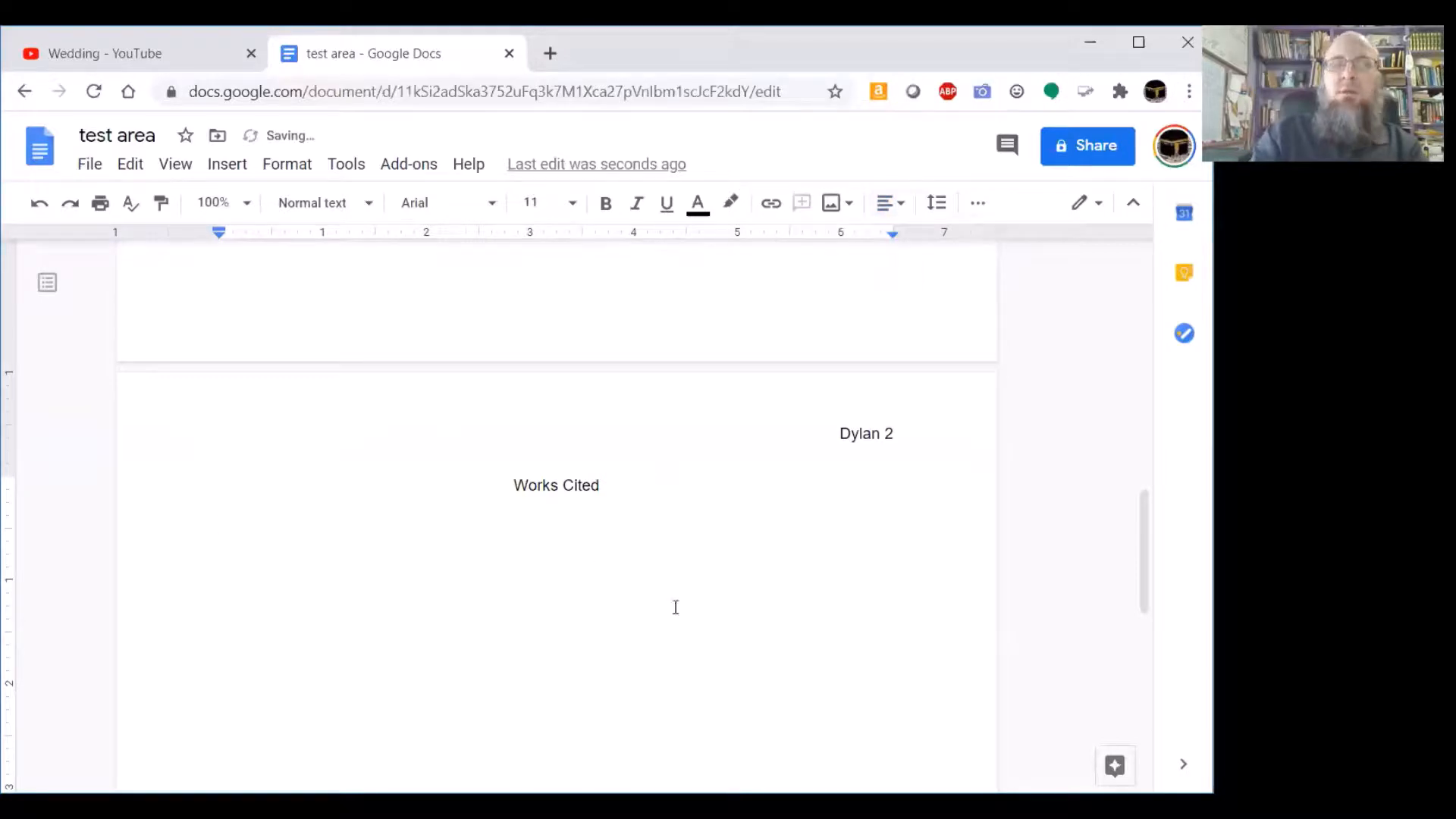
- Enter three placeholder citation entries below the heading, each a separate paragraph running onto a second line and ending in a period
type("l;kasdj f;lkasjd f;lkasjd flkjsdf")
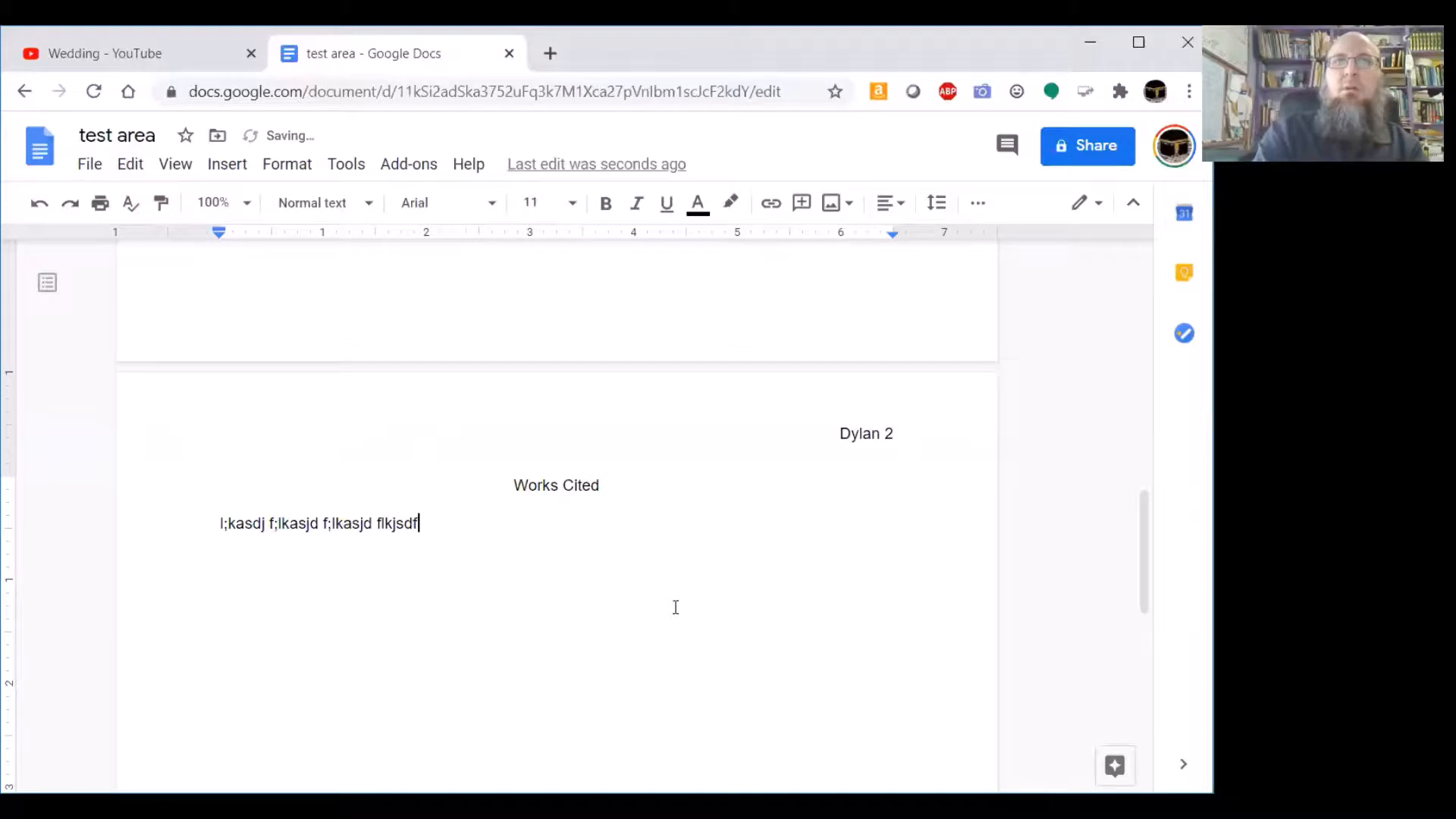
type("ljds;l fkjasd; flkjasd f;lkjasd f;lkjasd f;lkjasd f;lkasjd fl;kasjdf ;laskdjf ;lasdkjf ;asldkjfd")
type(" a;sldkfj as;ldkfjdasdj fkl;kasdjf.")
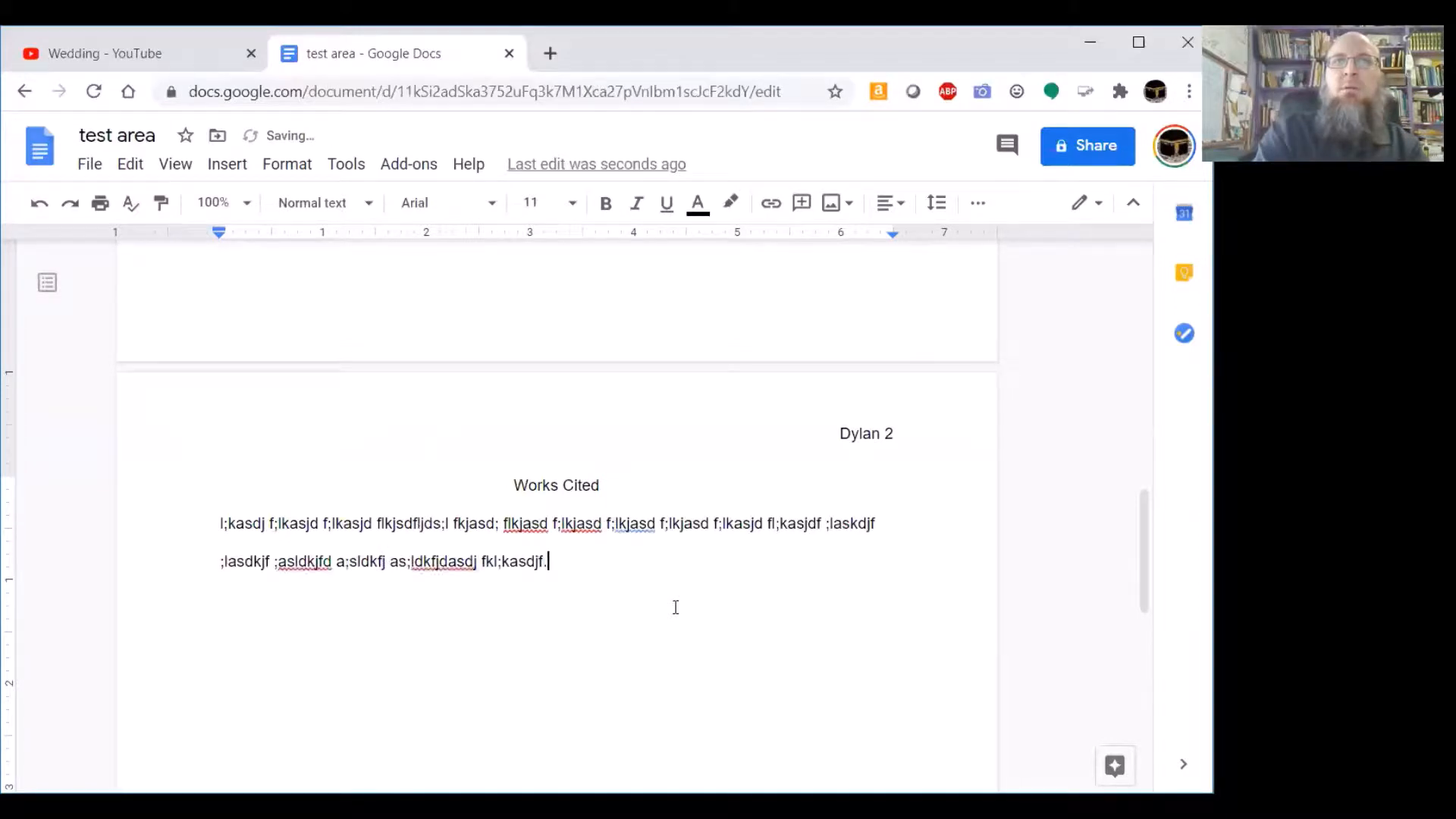
key("Return")
type("laksdjf ;llaskdjf ;laskdjf ;alsldkjf ")
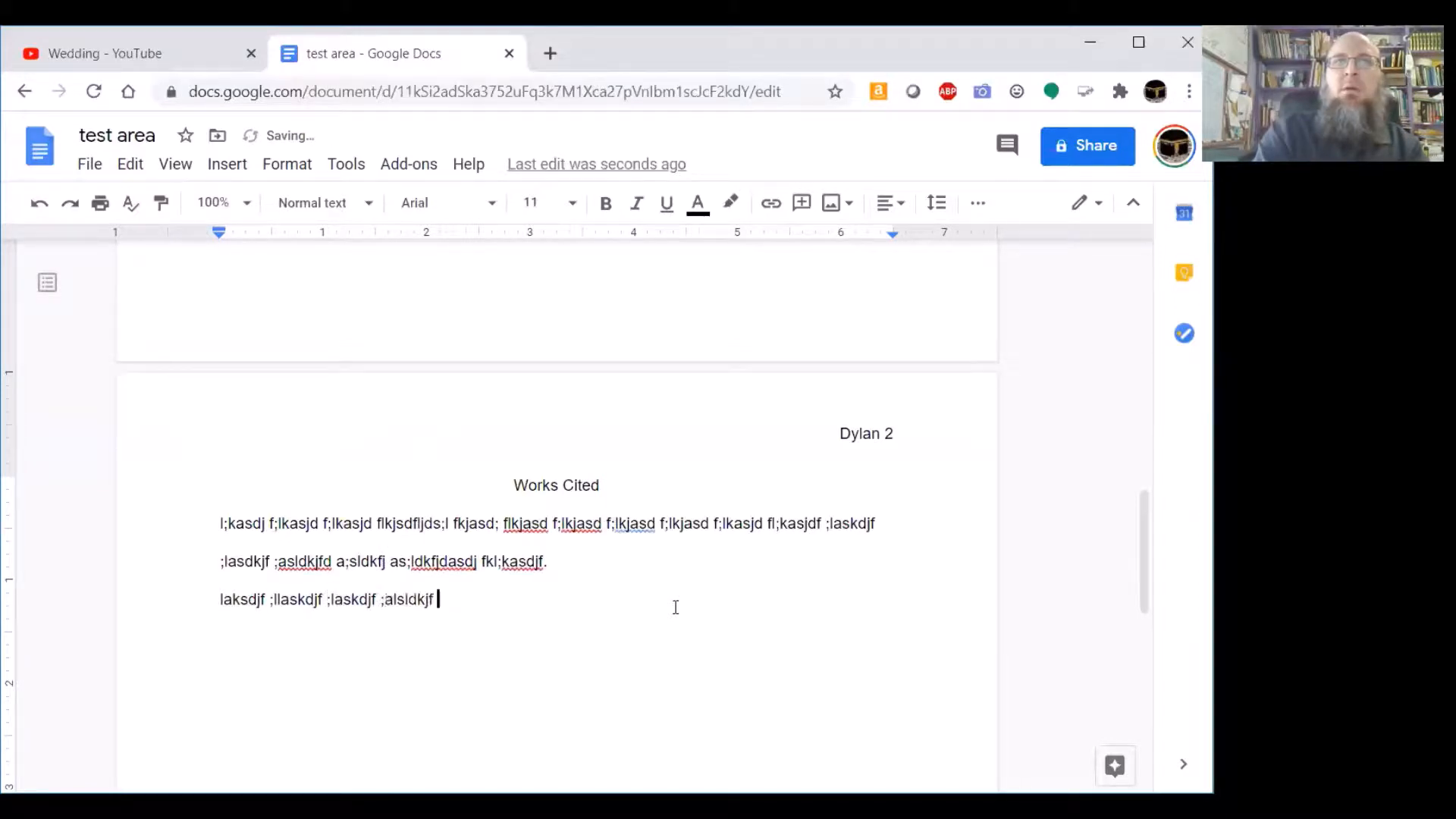
type(";alsdkjf as;ldlkjf as;ldkfj as;ldkfj sa;ldkfj as;dllkfj as;dllkfj s;dalkfj sad;llkjf sadl;kjf asd;lkjf asd.")
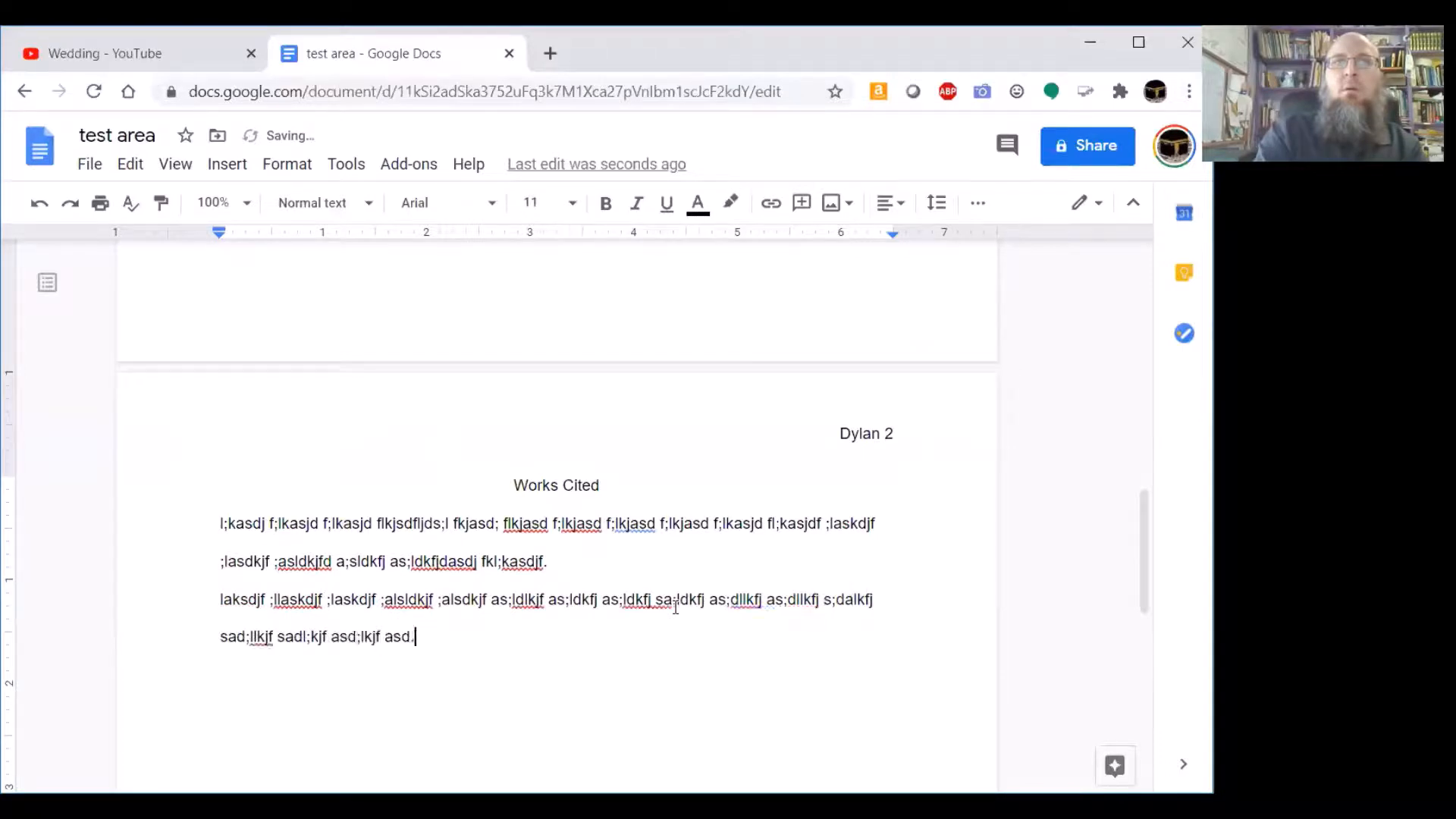
key("Return")
type("laks;dj fl;askdj")
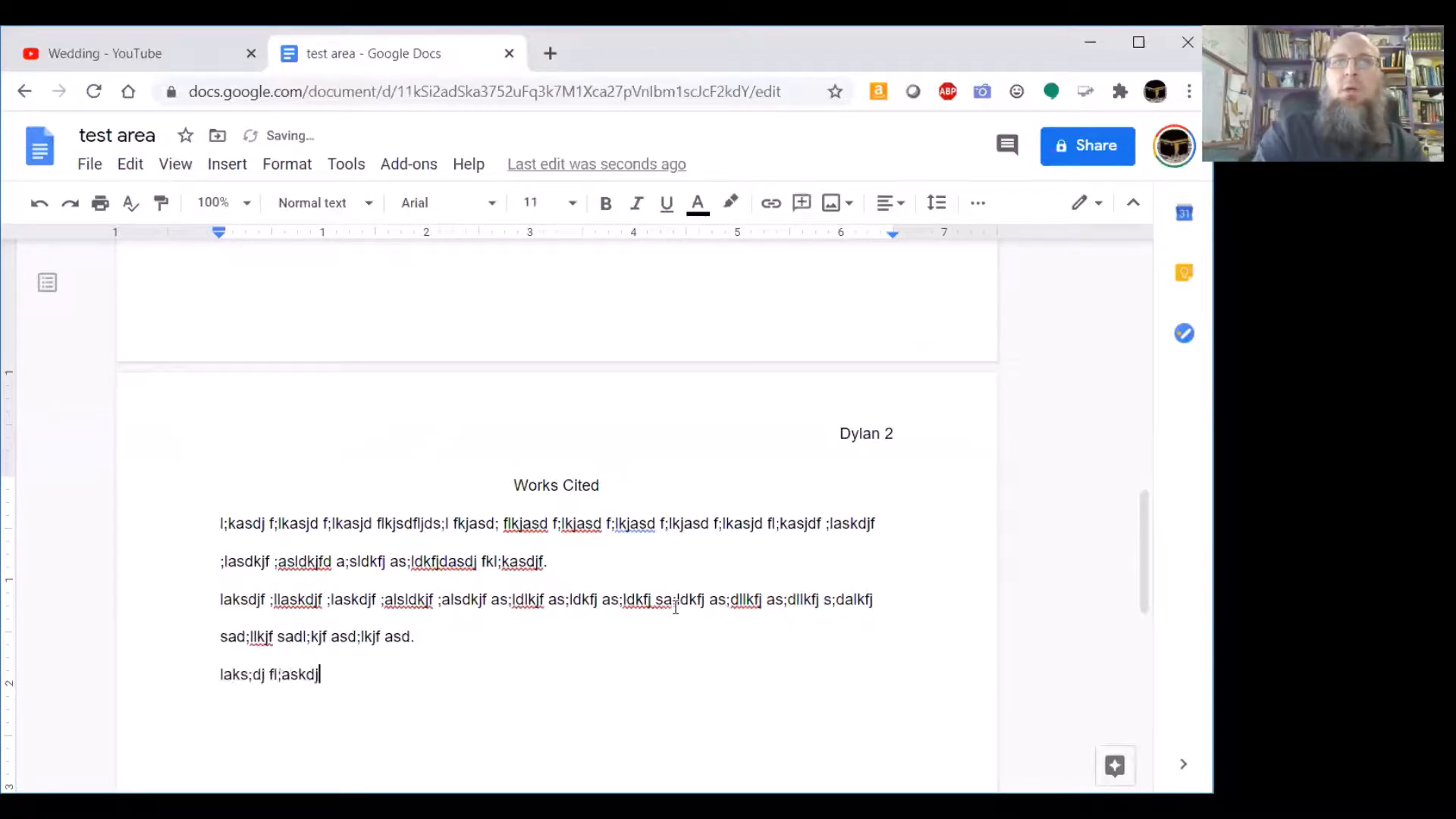
type("f asldkjf asl;dkjf as;ldkfj as;ldkjfd asd;ldkfj asdl;kjfd asd;llkfj a")
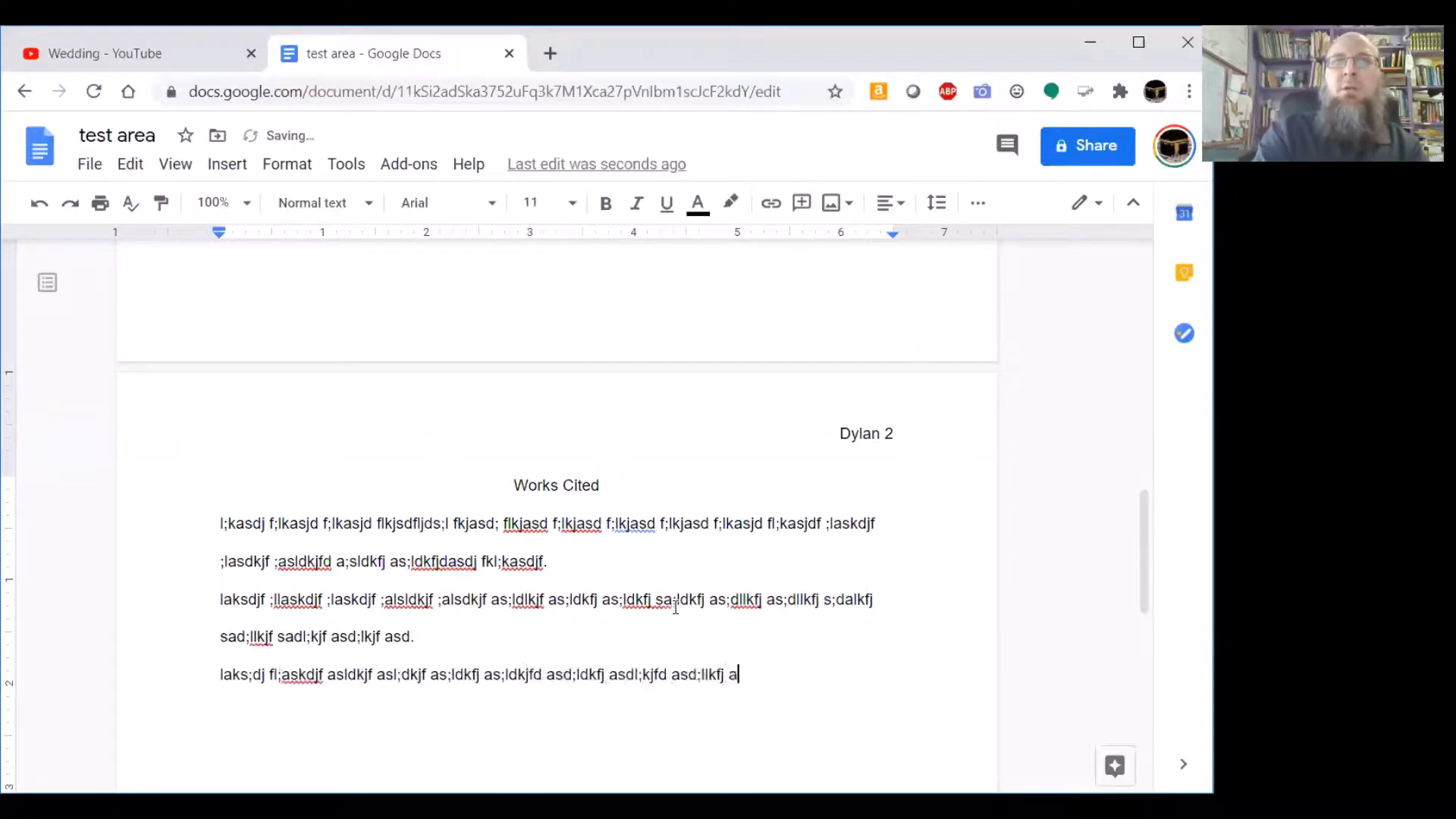
type("sdl;lkfj asdl;kfj asd;lfkj asd;lfkj asd;lfkj asd;flsdf.")
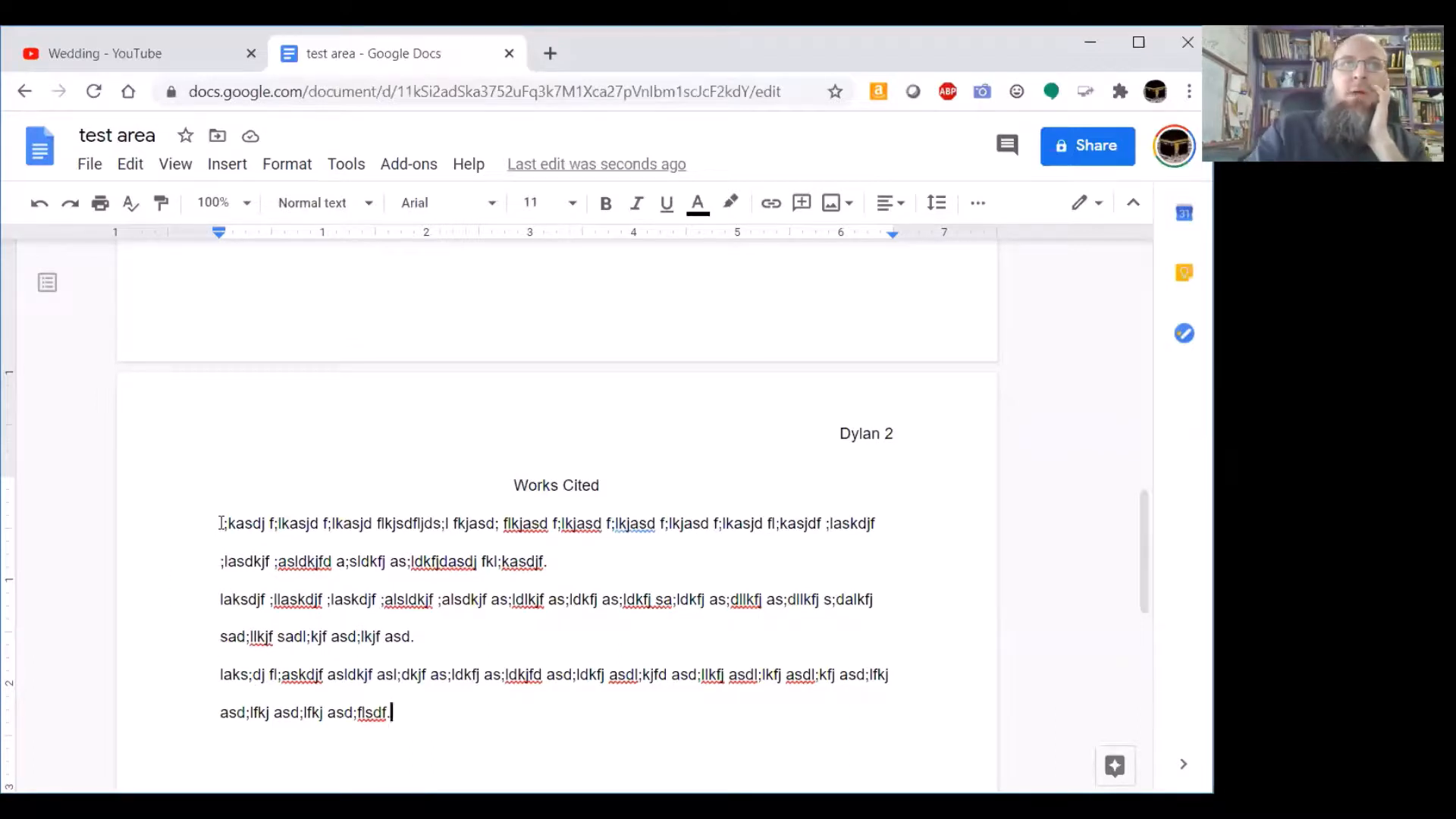
- Try a 0.5-inch hanging indent on the first Works Cited entry alone and undo it
left_click_drag(220, 522, 553, 562)
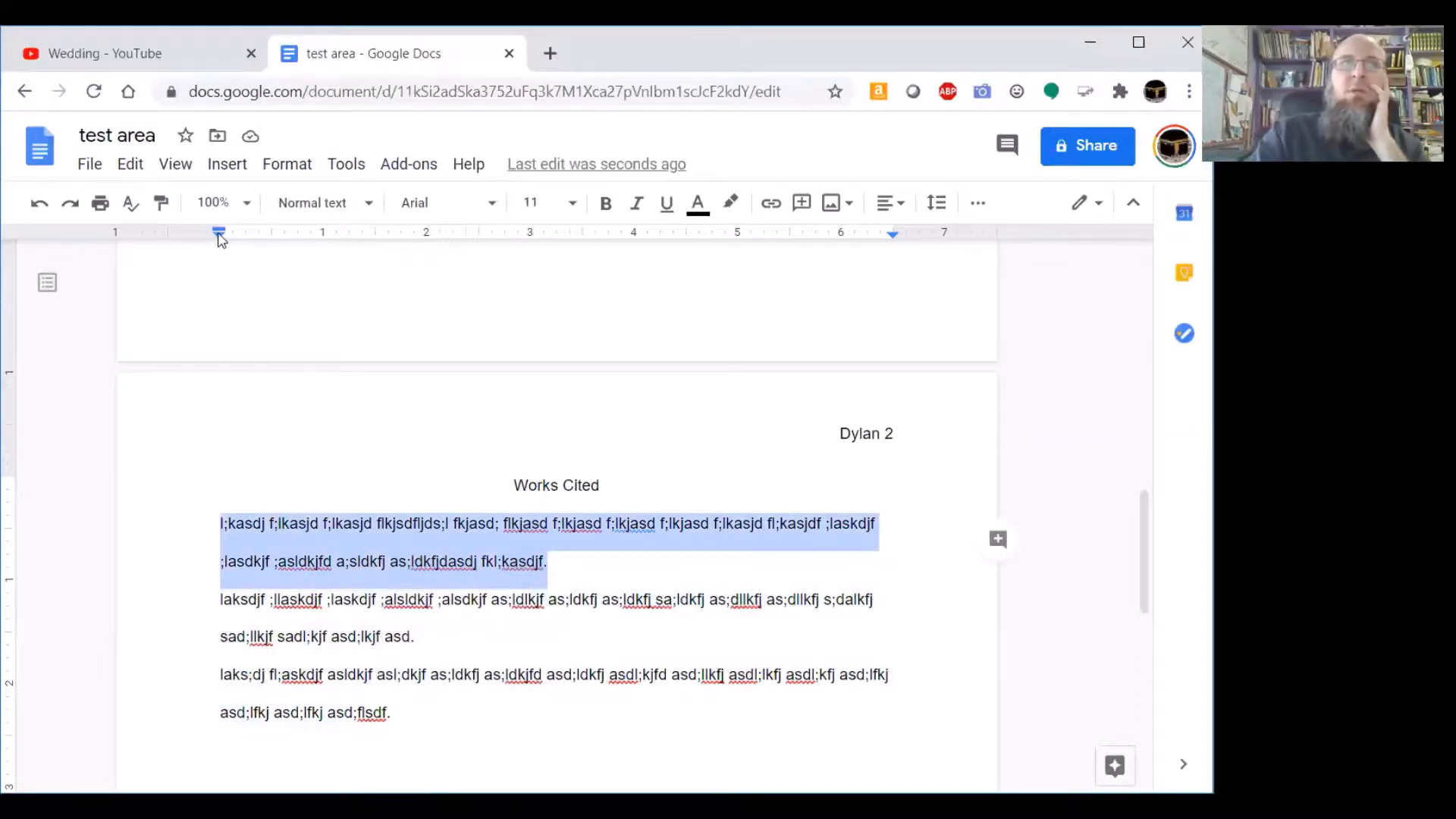
mouse_move(220, 237)
left_mouse_down()
mouse_move(273, 241)
mouse_move(219, 235)
left_mouse_up()
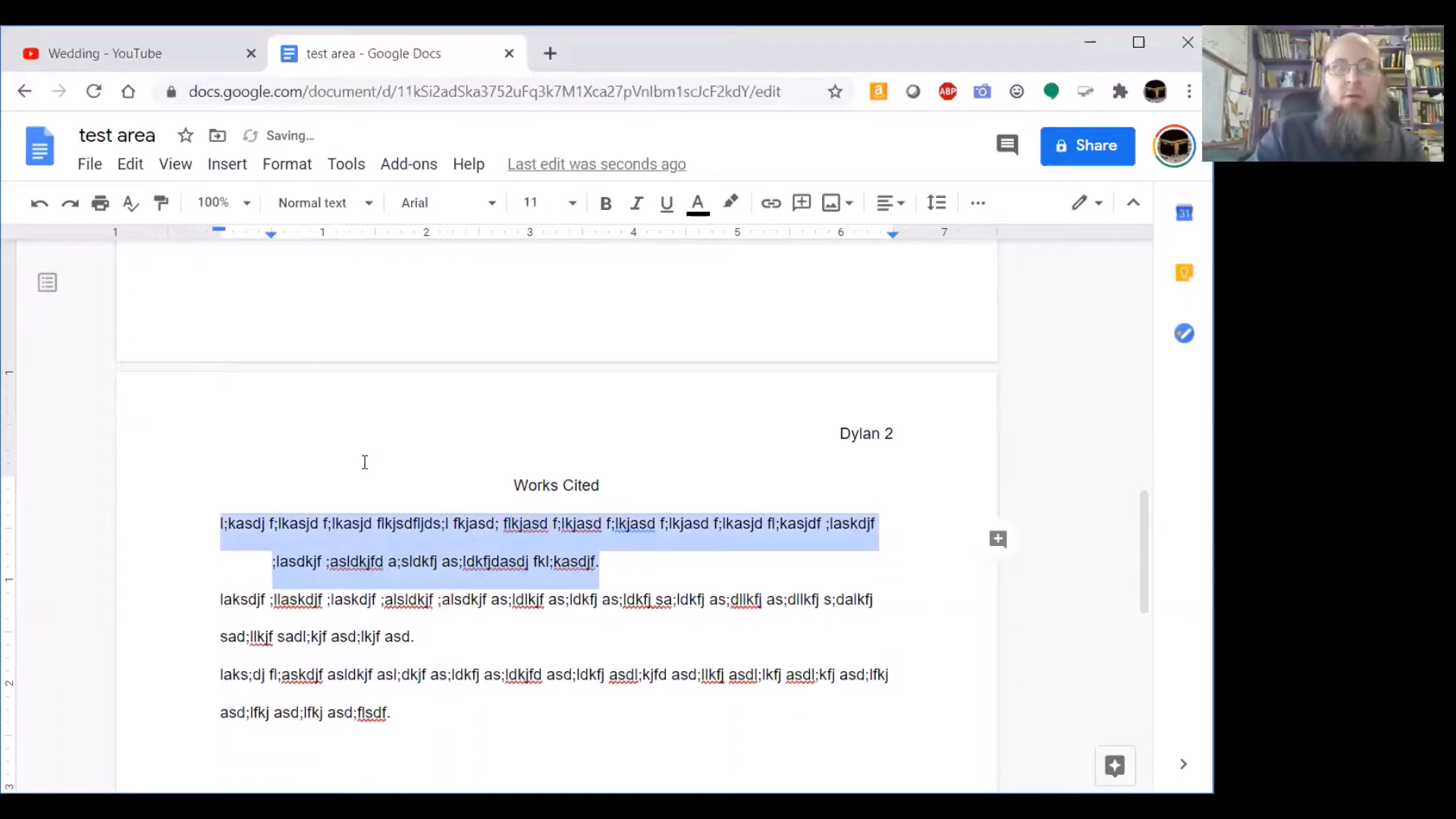
key("ctrl+z")
key("ctrl+z")
- Apply a hanging indent to all three Works Cited entries, with the left indent at 0.5 inch and the first-line indent at the margin
left_click(397, 713)
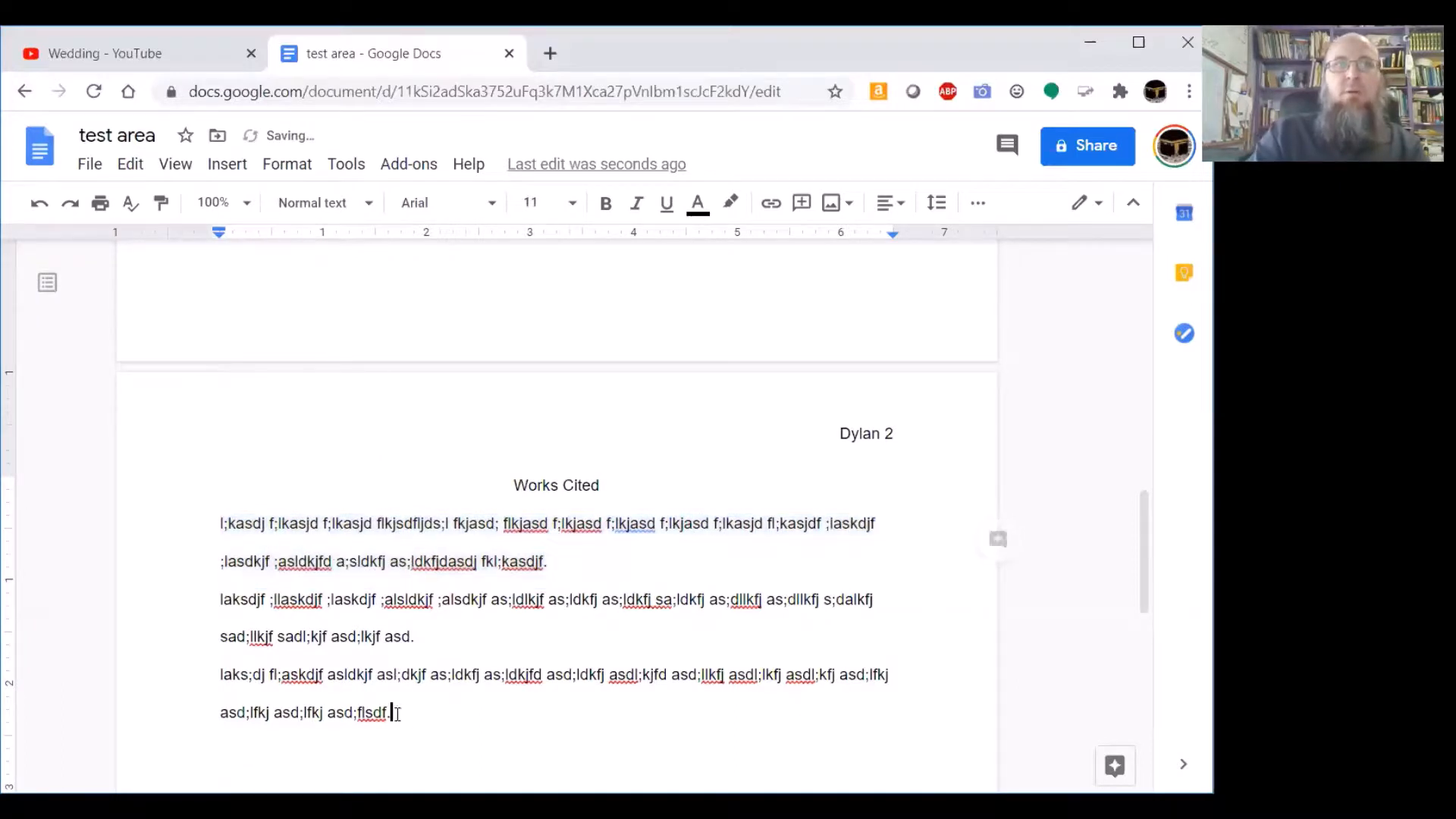
left_click_drag(397, 714, 218, 523)
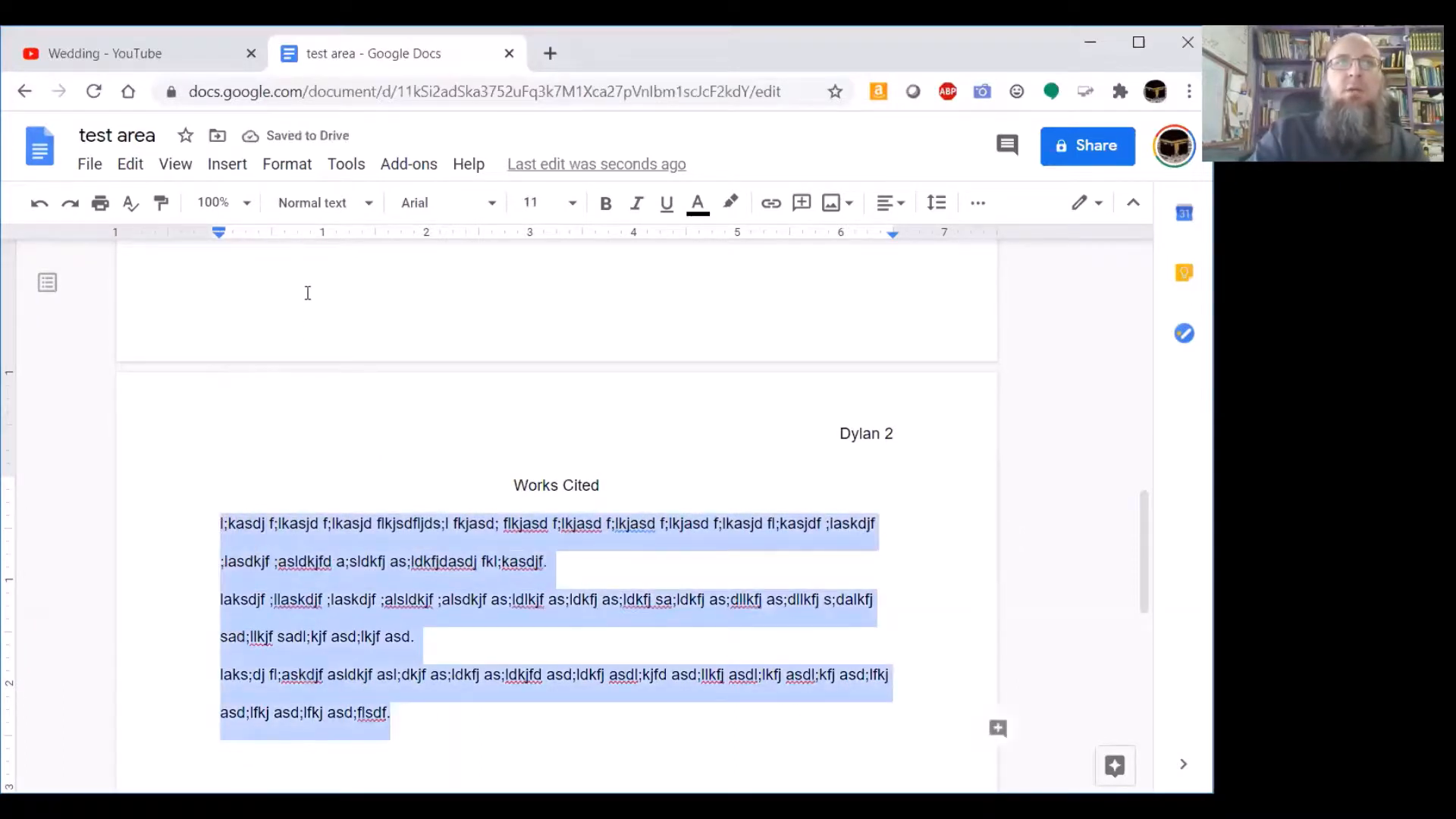
left_click_drag(220, 238, 276, 237)
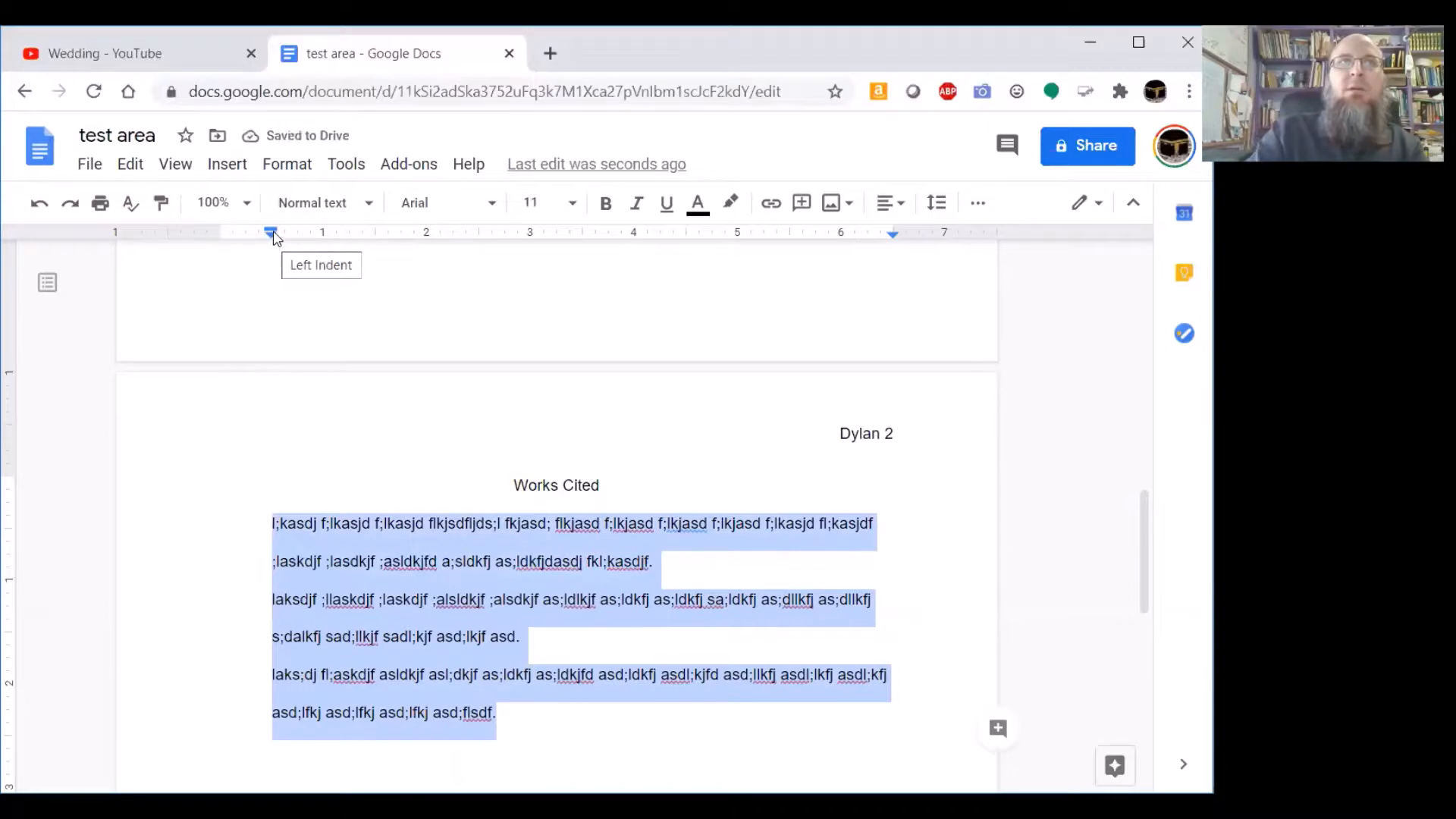
left_click_drag(273, 233, 224, 238)
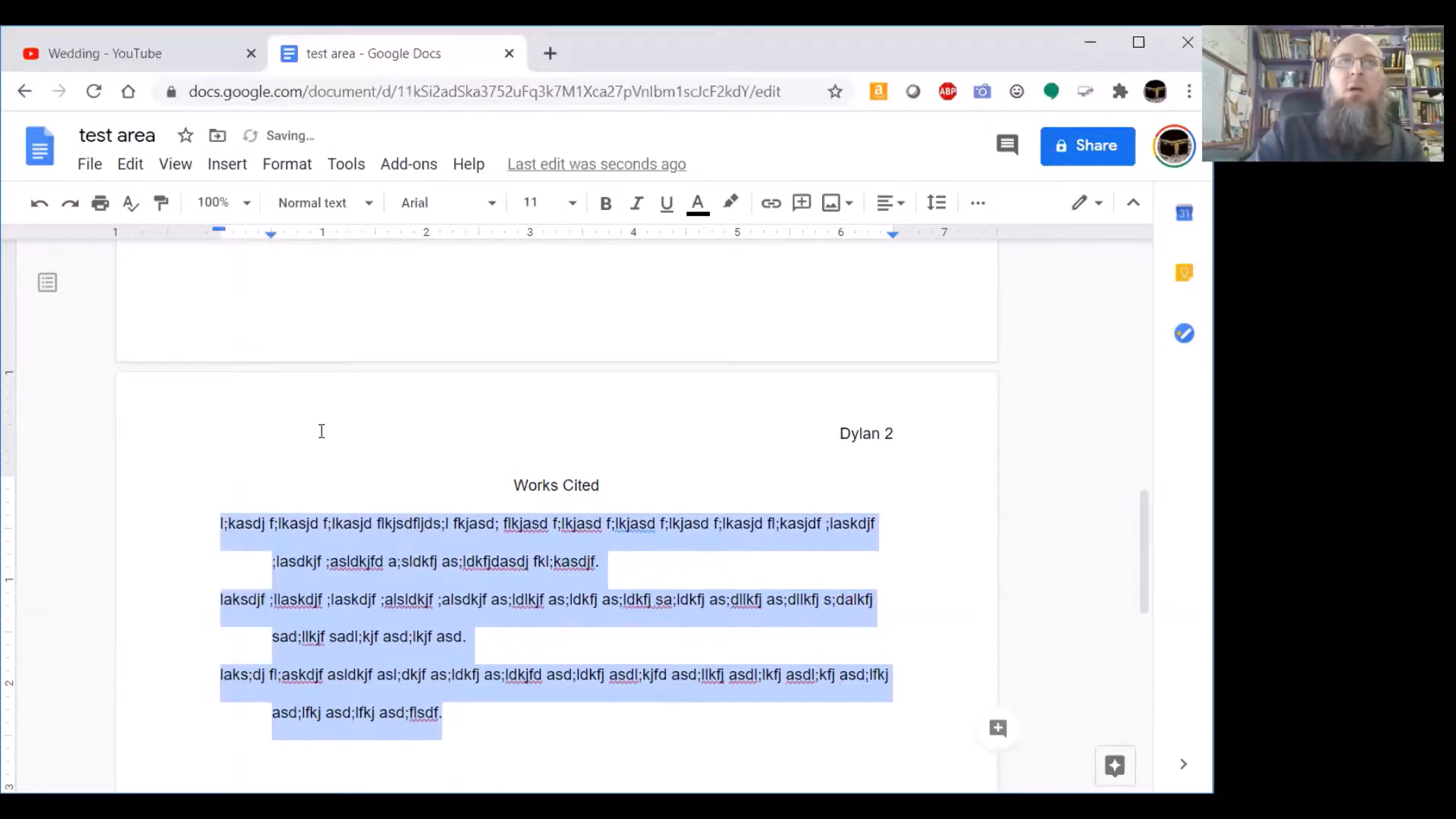
left_click(410, 674)
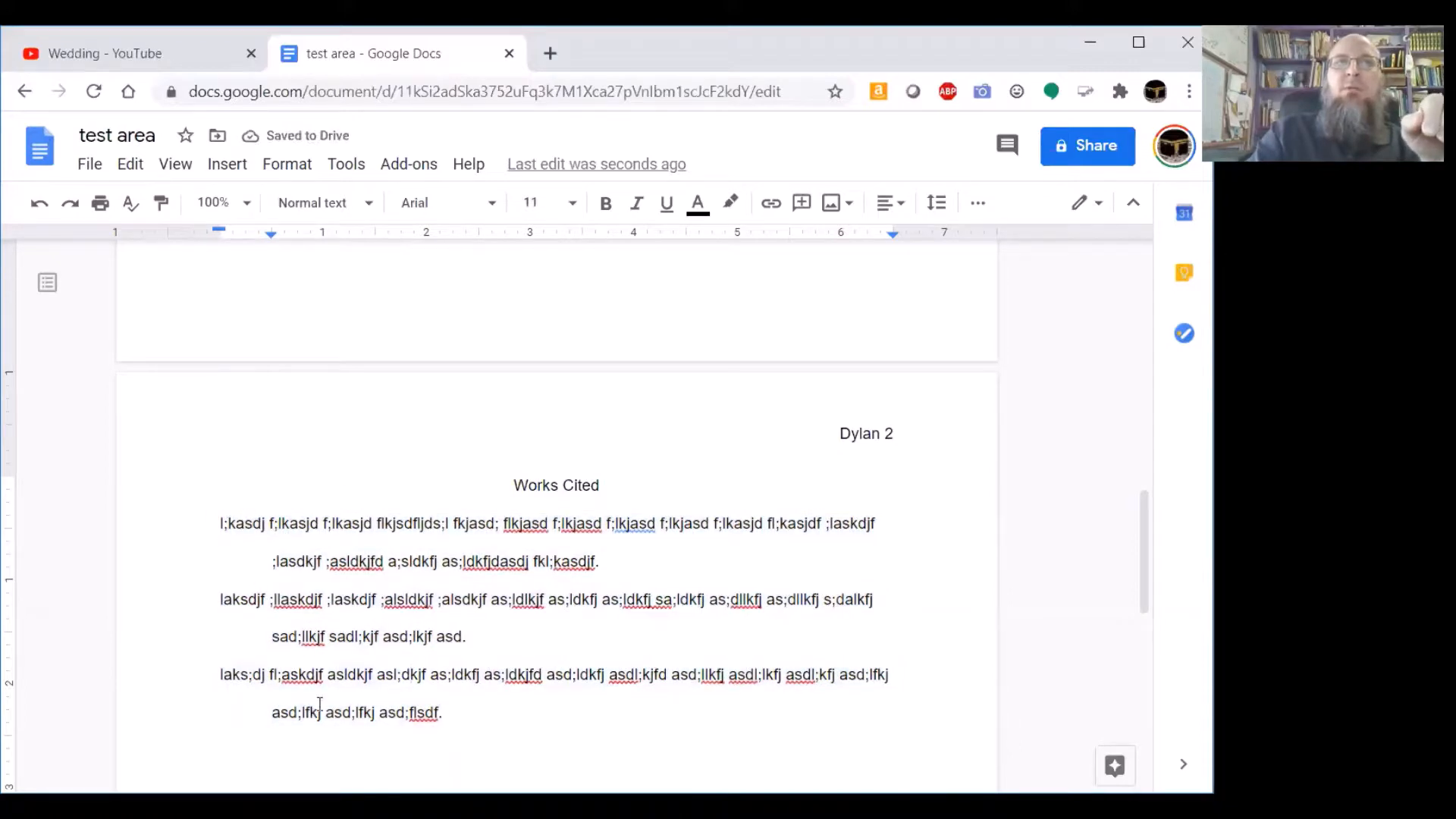
left_click(512, 522)
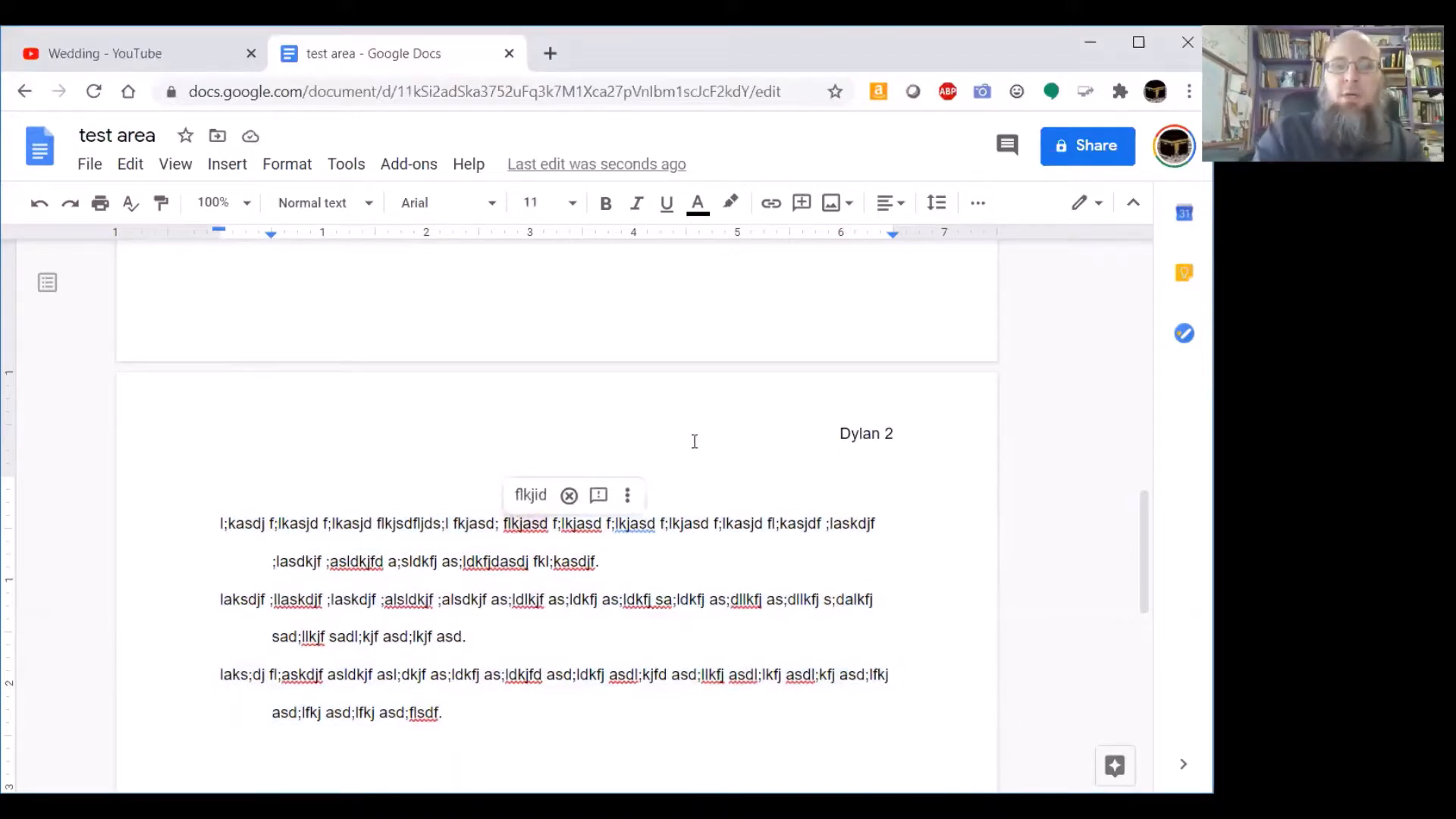
- Insert a long run of filler text in the middle of the first Works Cited entry, extending it onto a third line
left_click(651, 523)
type("asdkjkajsd ;flkjsd ;flkjsa d;flkjas d;flk")
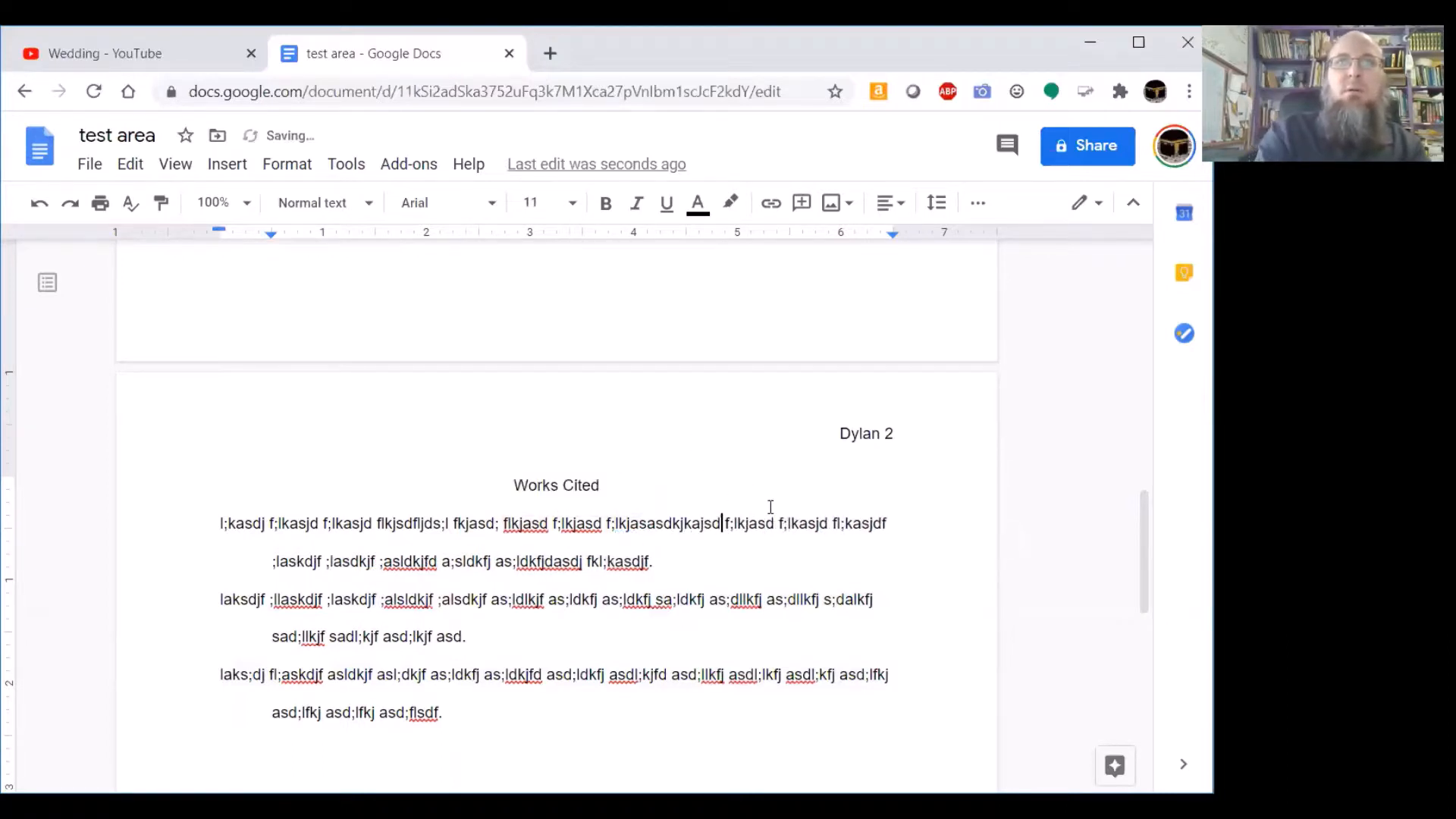
type("jasd f;lkjasd f;lkasjd f;lkasjd f;lkasjdf ;llaskdjf ;laskdjf ;laskdjf ;lasdkjf ;l")
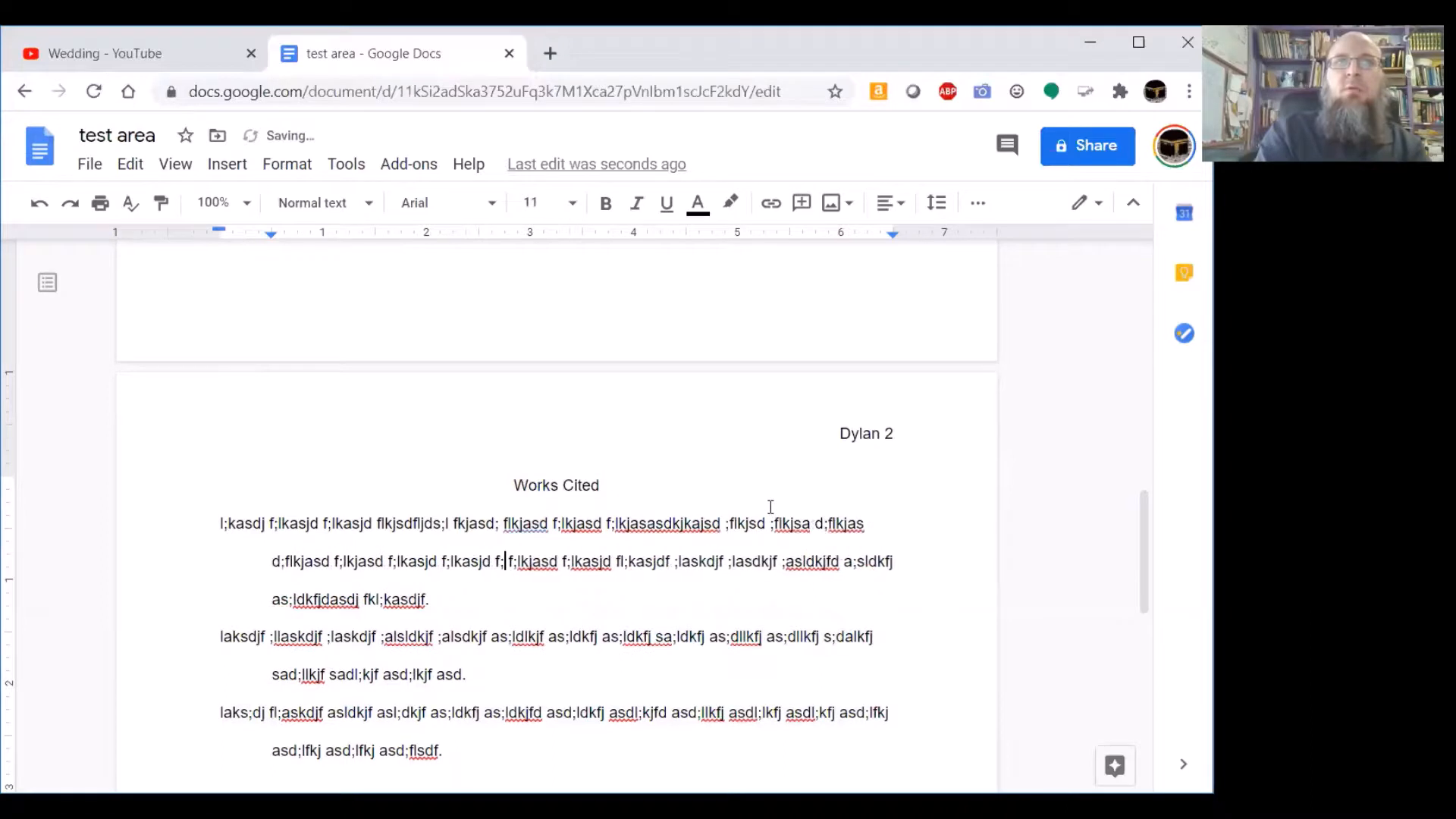
type("sadkjf ;lsadkjf las;dkj")
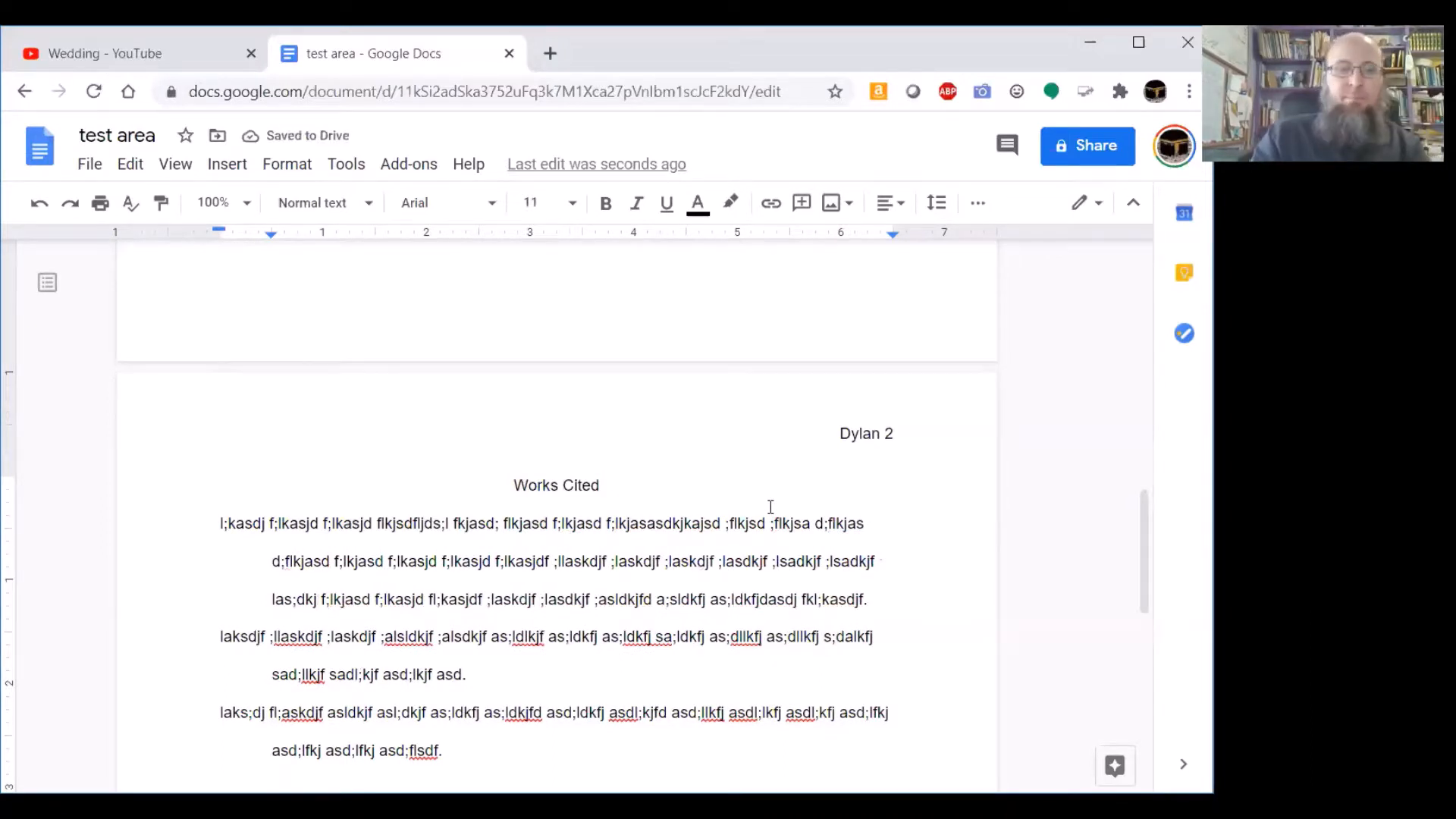
- Undo the filler text added to the first entry and the hanging indent on all three Works Cited entries
key("ctrl+z")
key("ctrl+z")
key("ctrl+z")
key("ctrl+z")
key("ctrl+z")
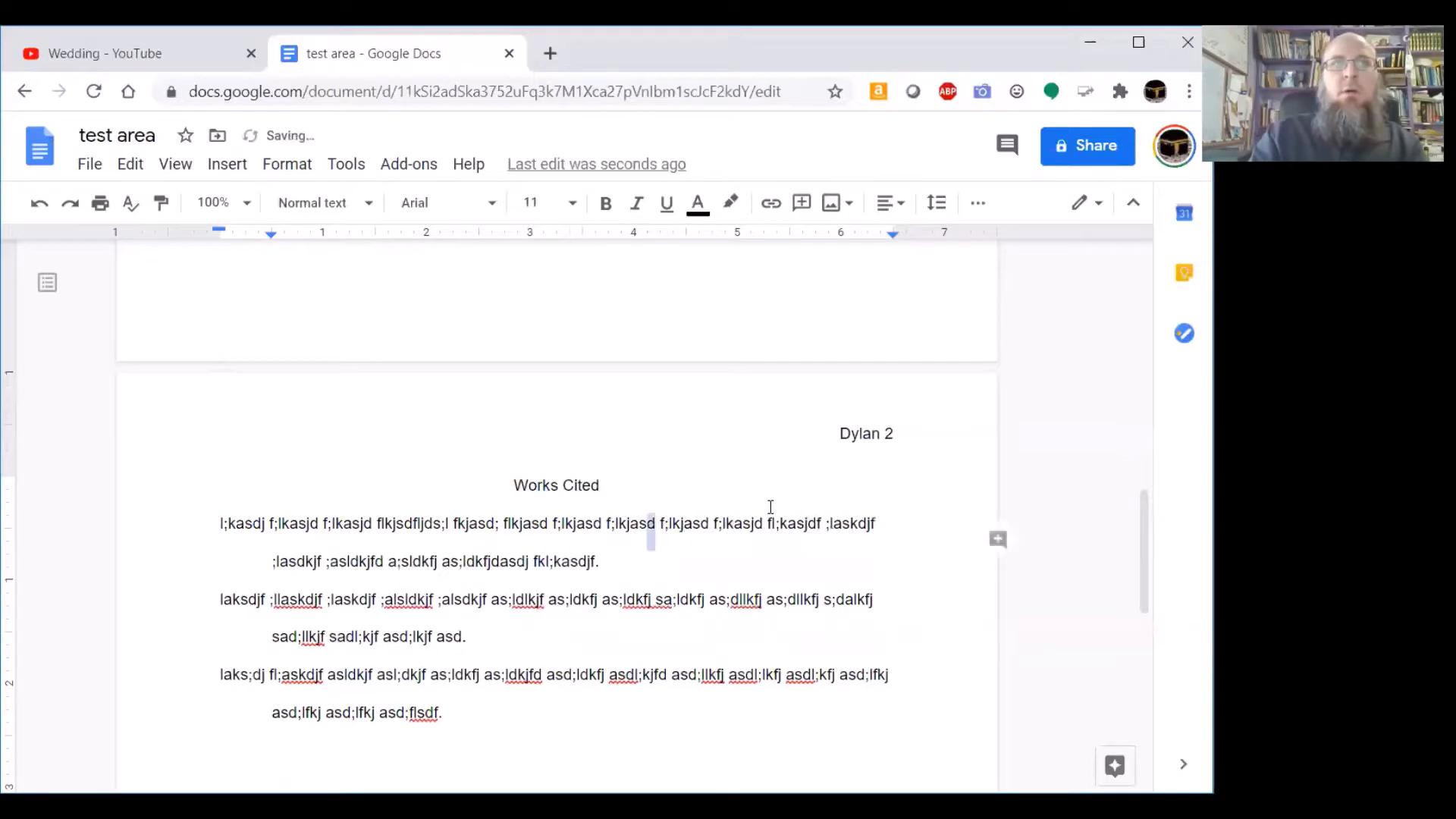
key("ctrl+z")
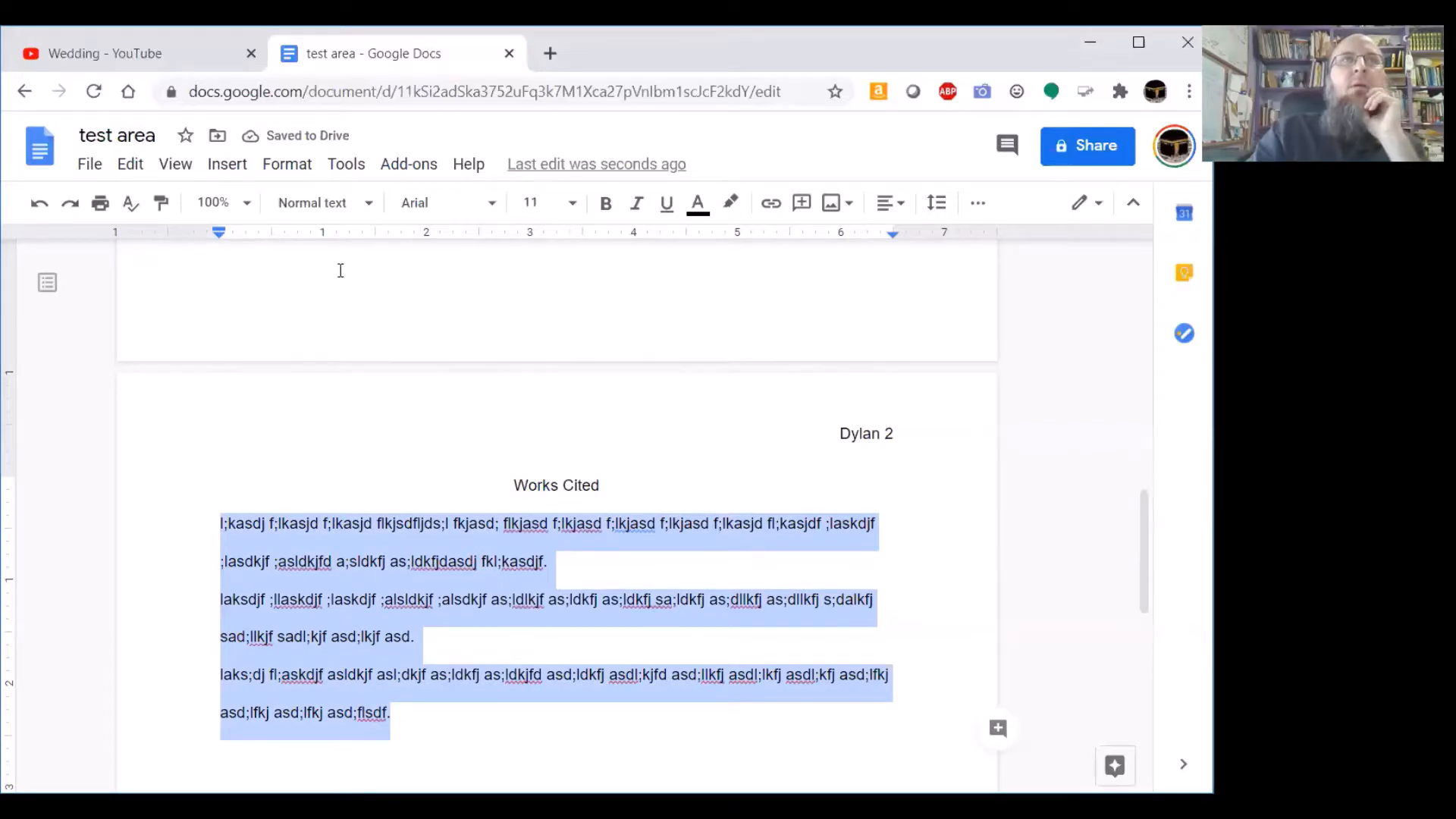
- Try a 0.5-inch hanging special indent on all three Works Cited entries through the indentation options, and undo it
left_click(287, 165)
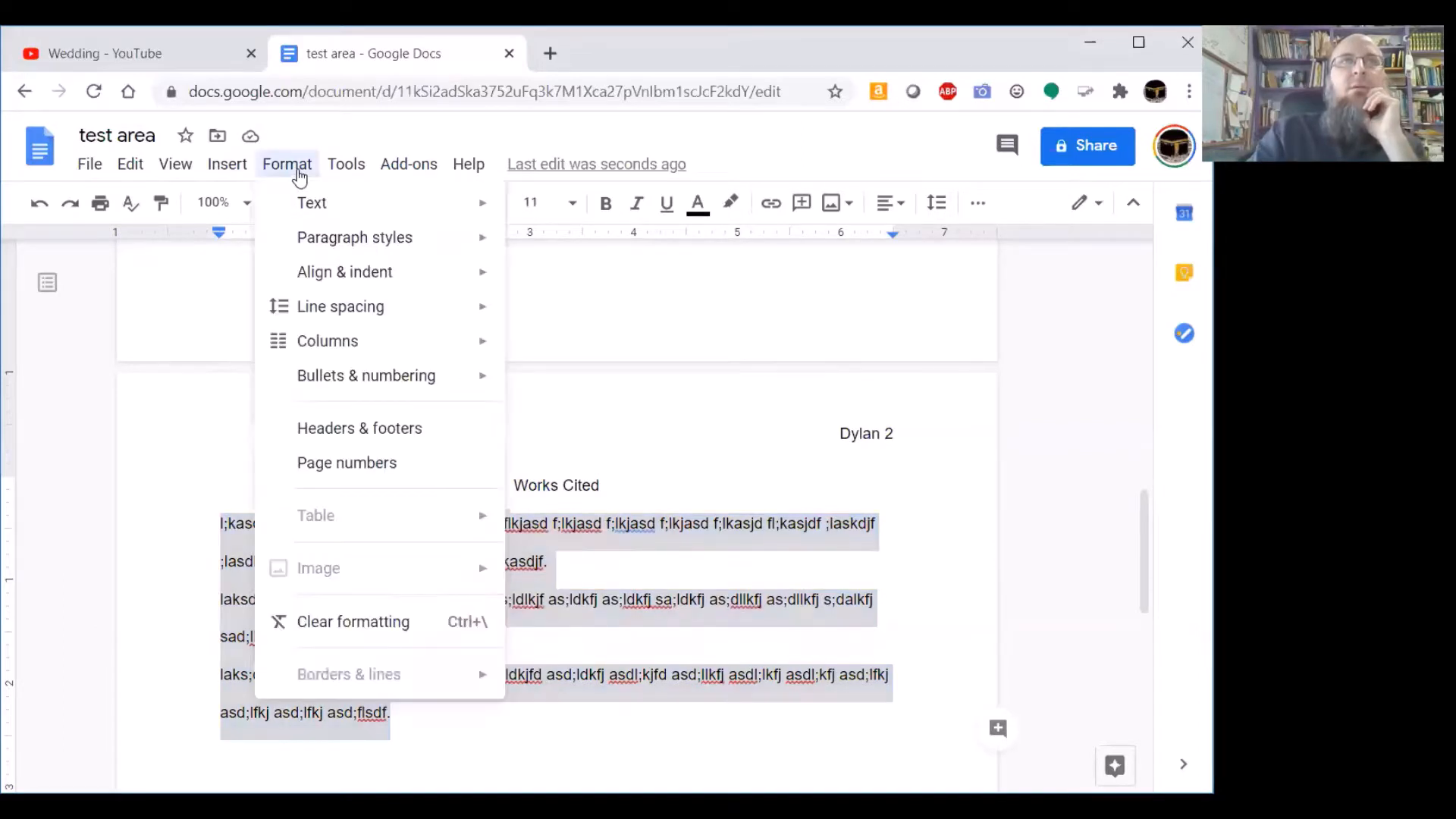
mouse_move(328, 278)
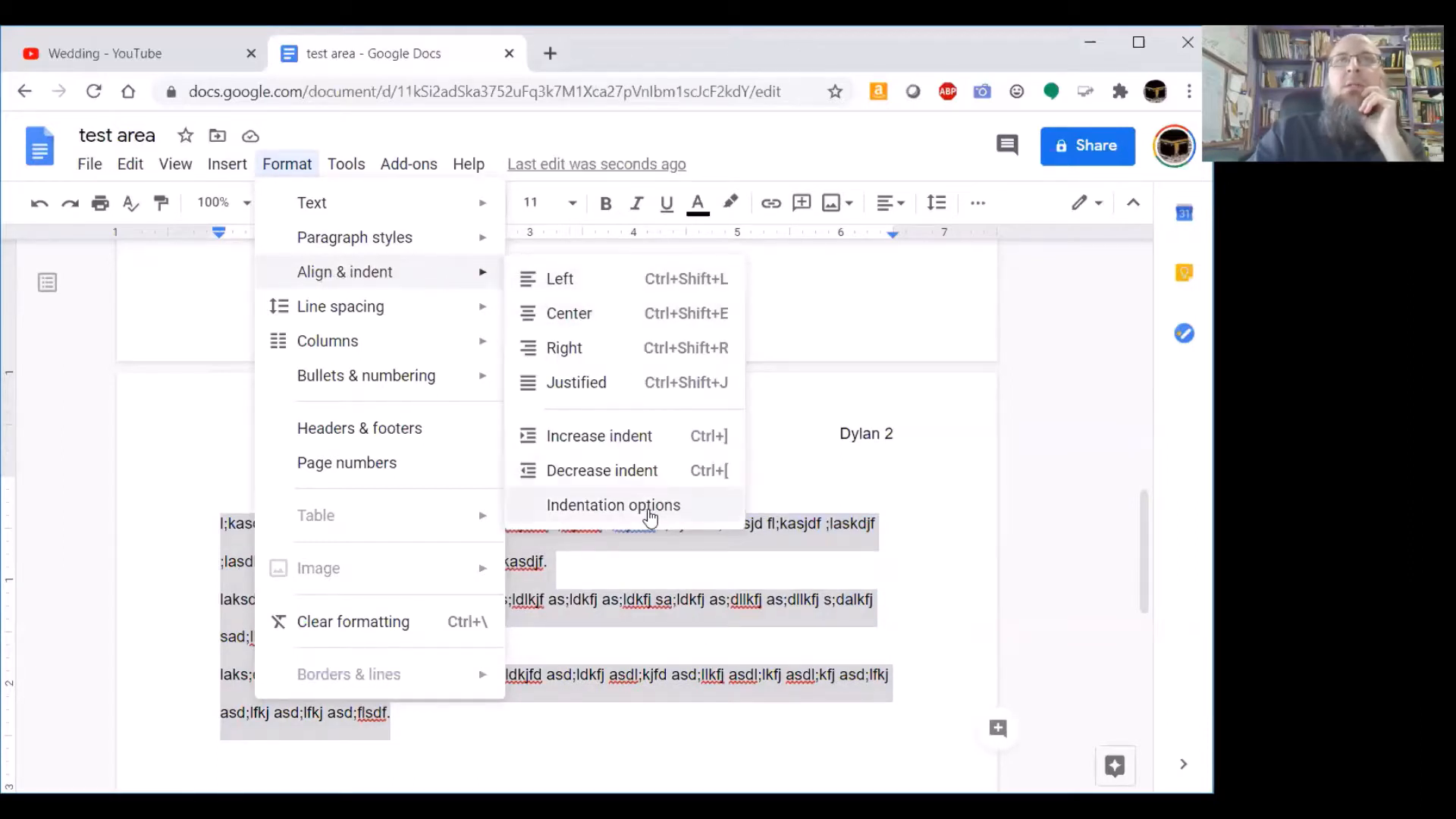
left_click(654, 508)
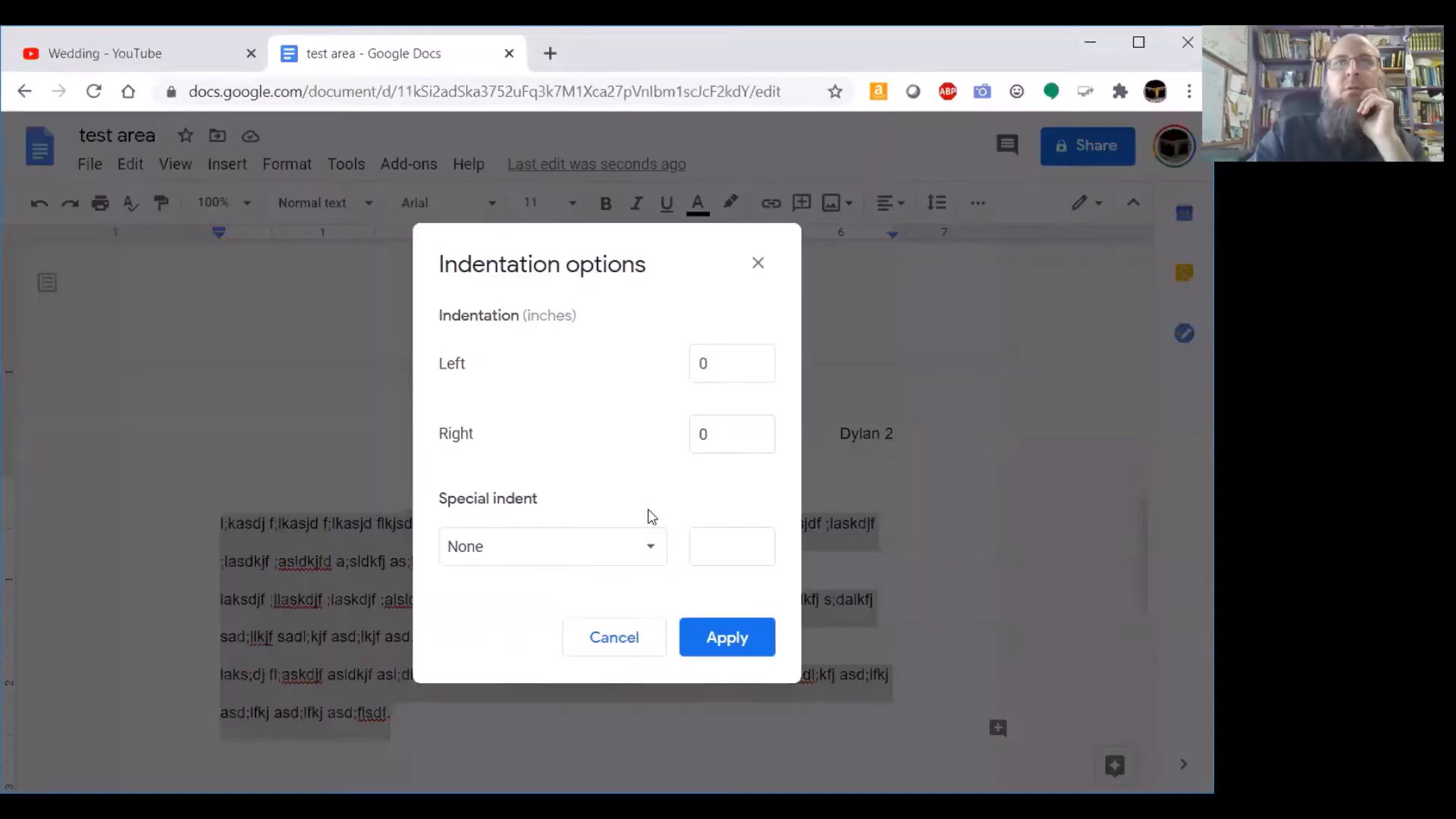
left_click(649, 546)
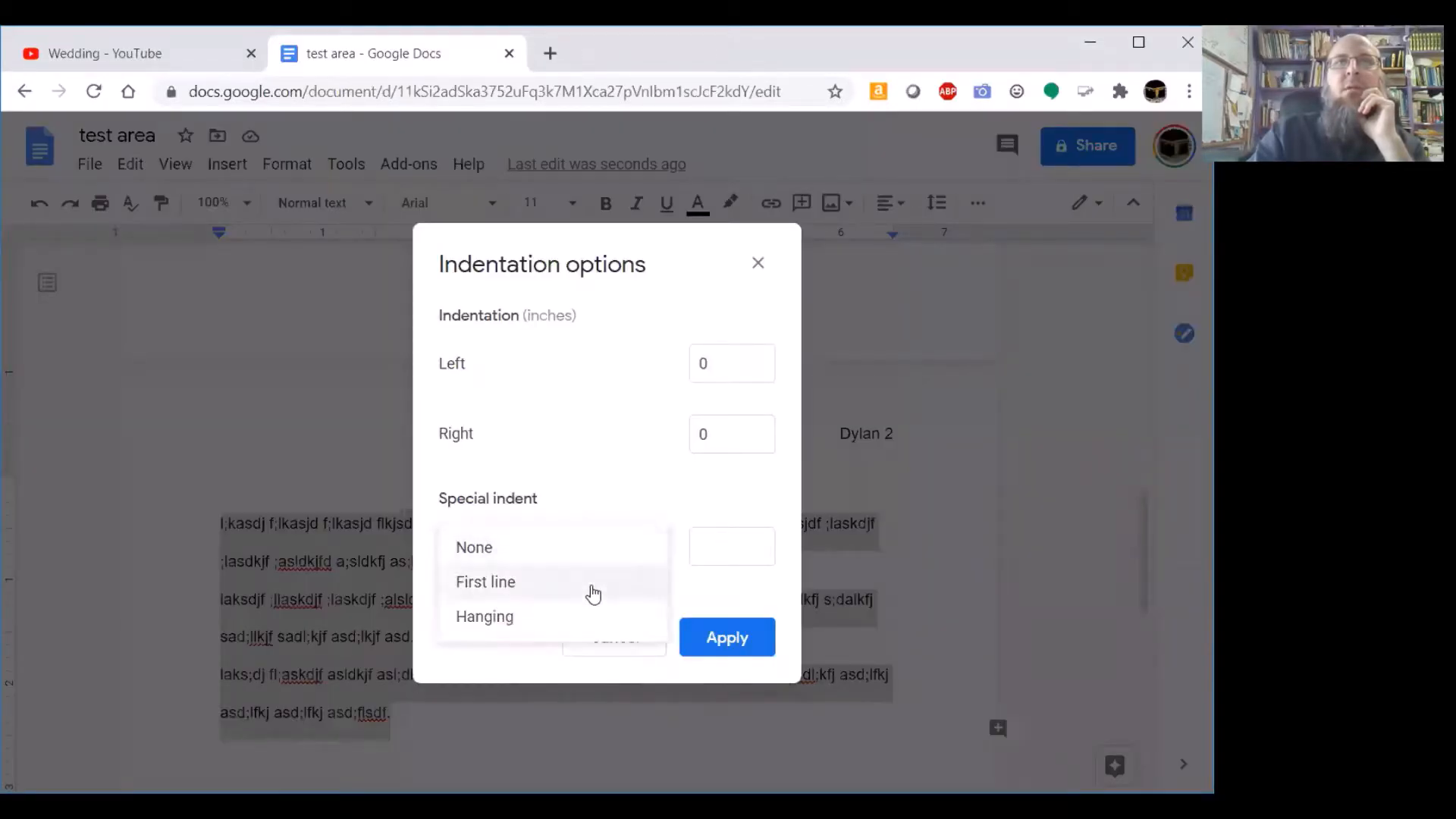
left_click(558, 618)
left_click(725, 637)
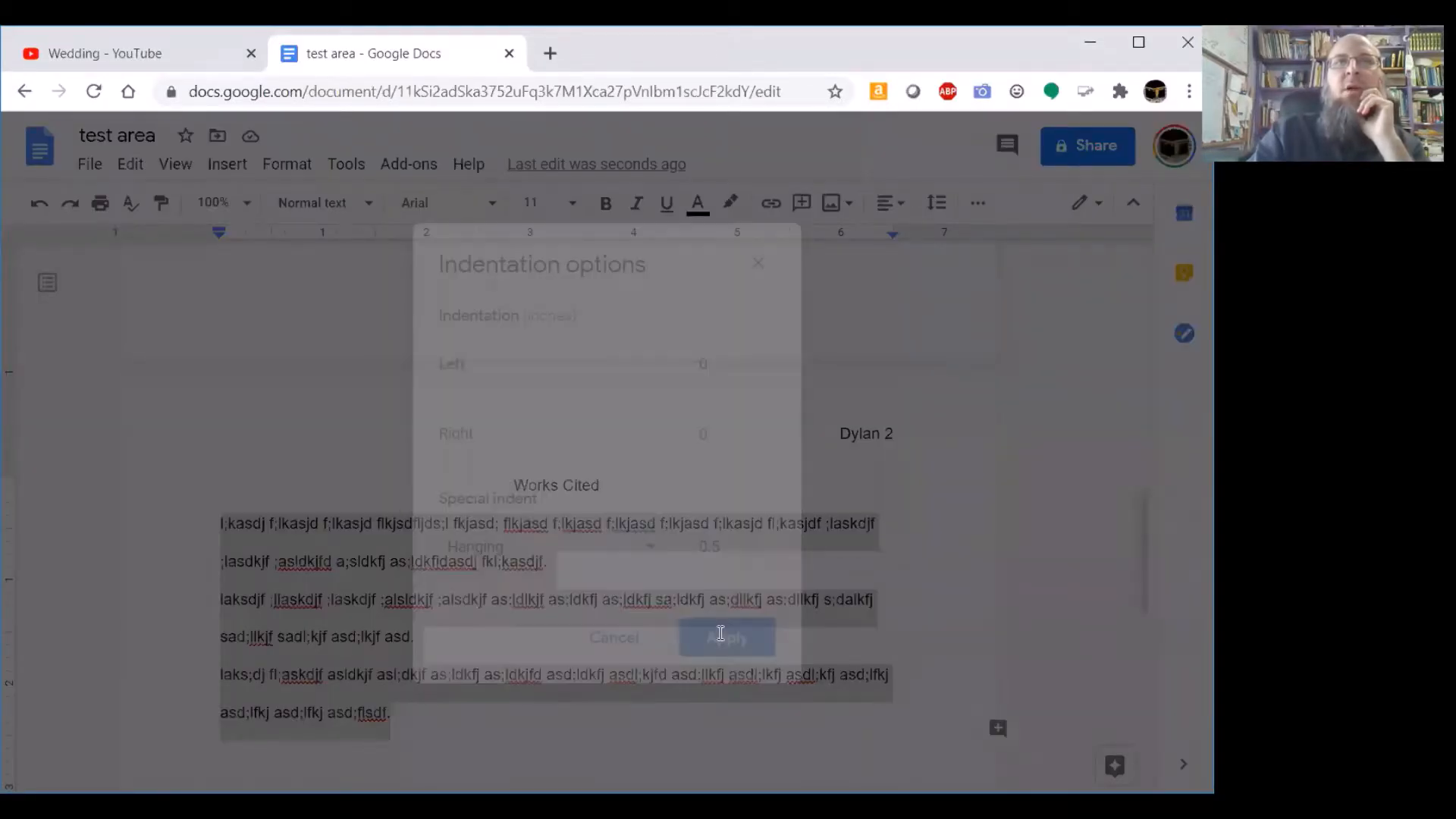
left_click(717, 591)
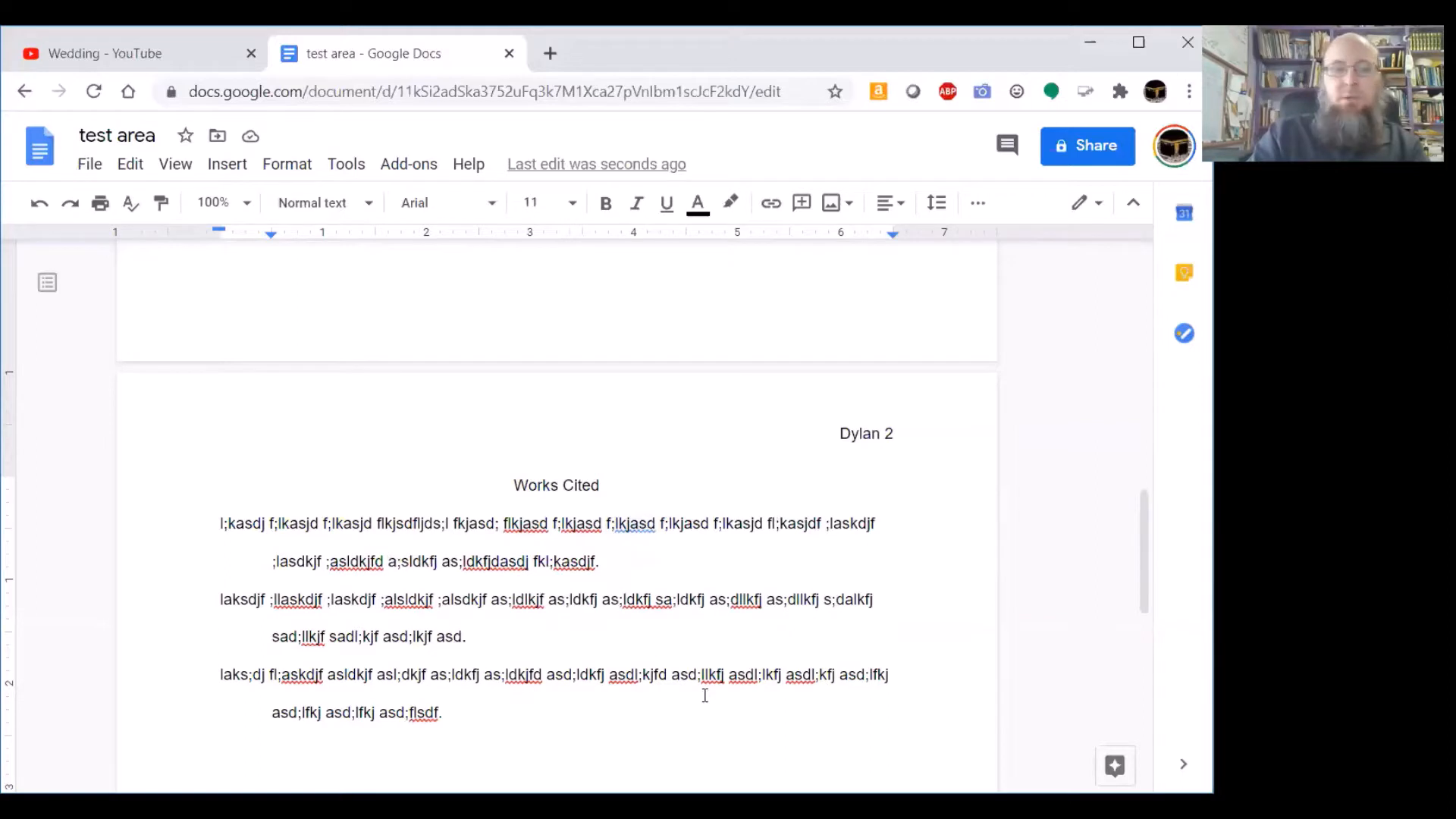
key("ctrl+z")
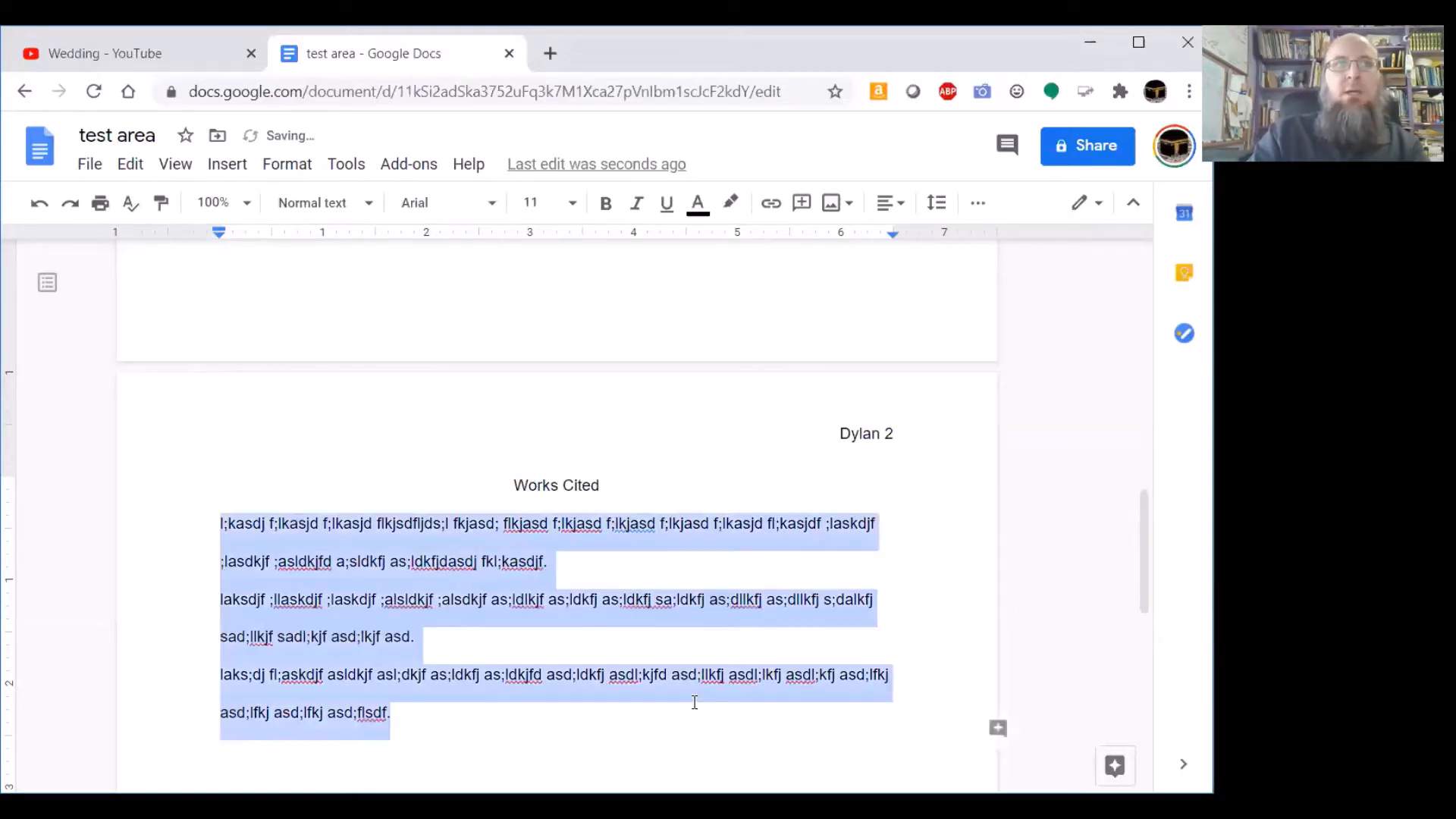
- Break the first Works Cited entry before its second line and indent the new line by 0.5 inch
left_click(550, 588)
left_click(221, 565)
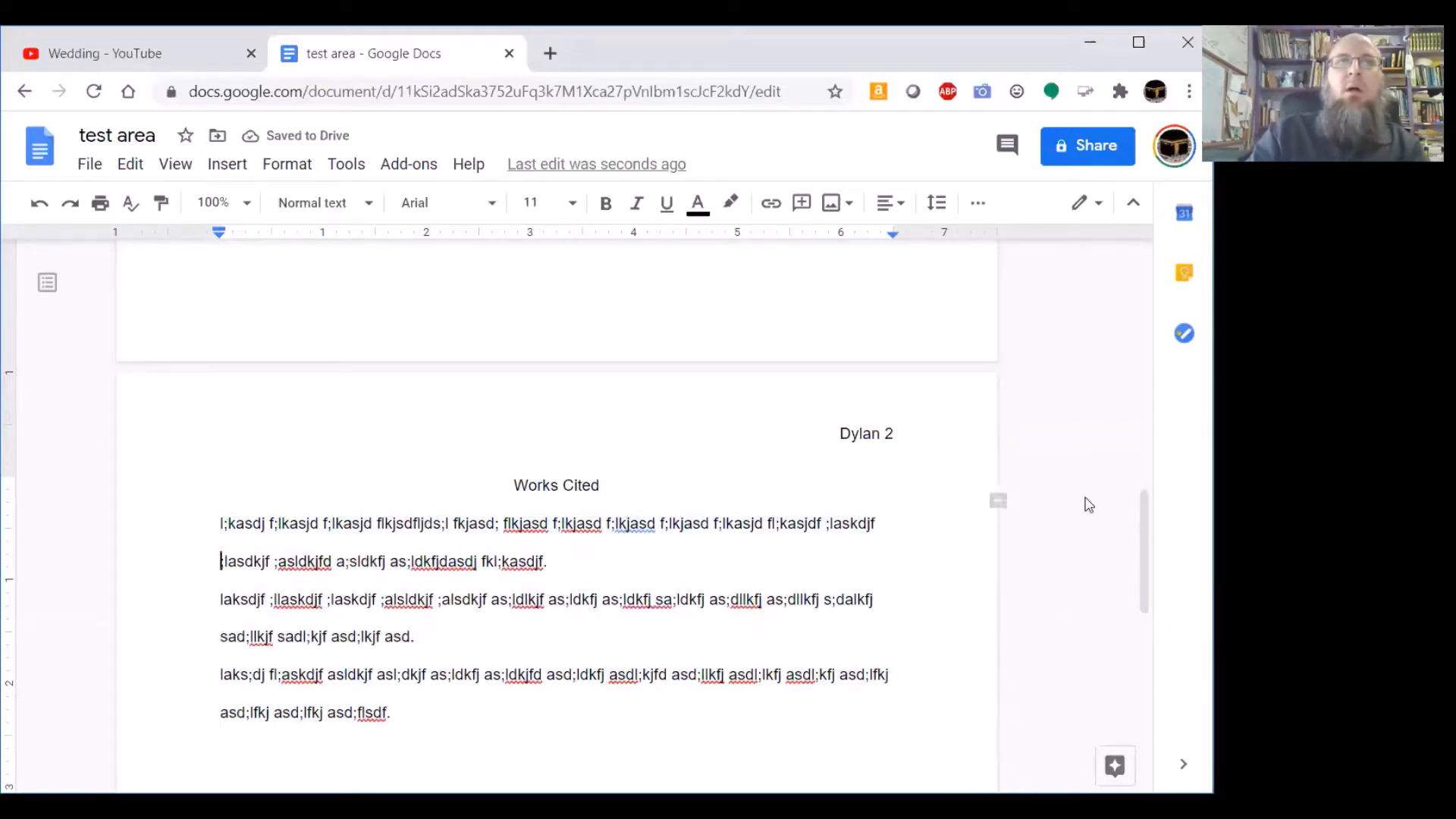
key("Return")
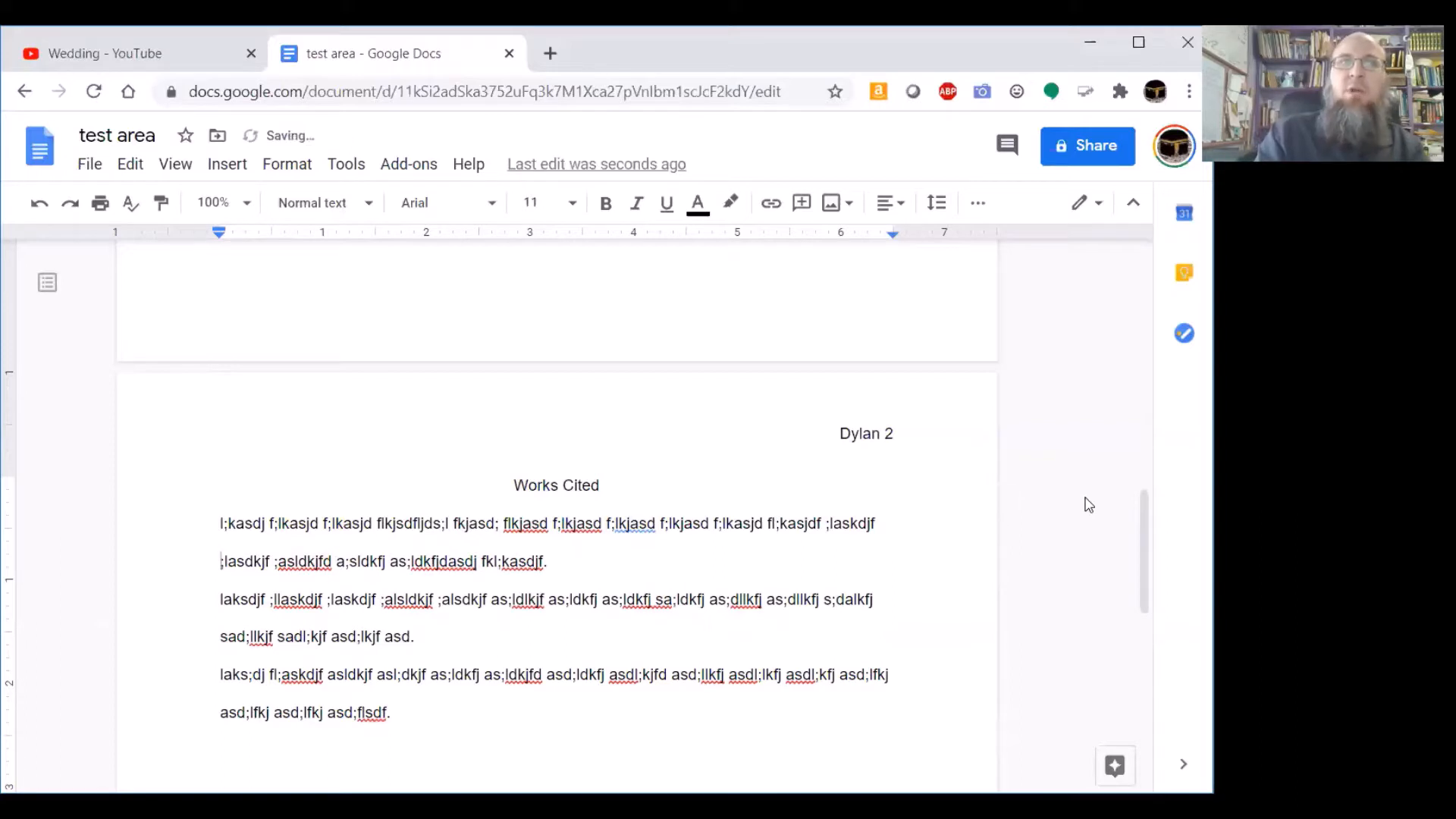
key("Tab")
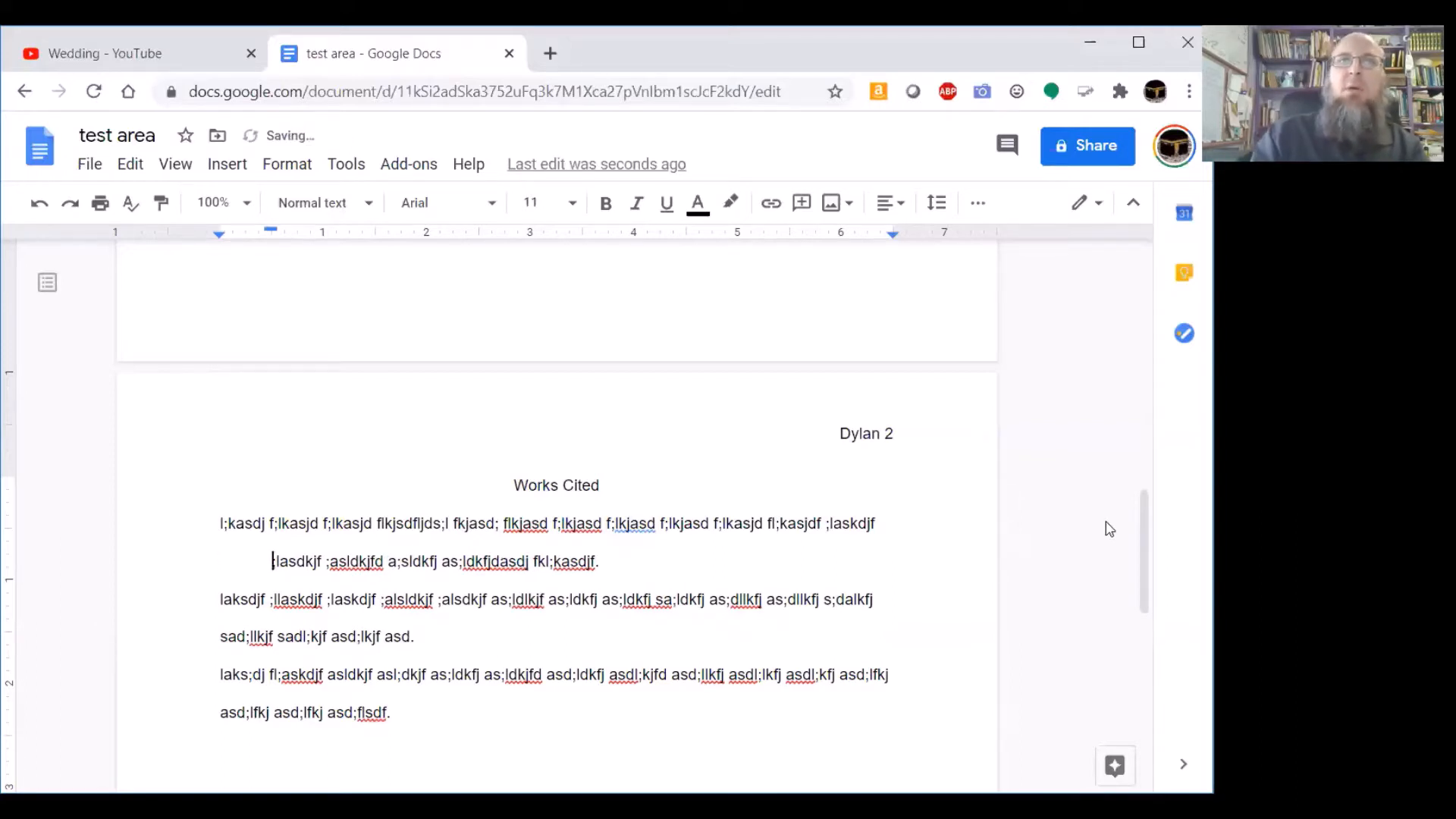
- Insert filler text in the first entry's opening line, and undo both the filler and the second line's manual indent
left_click(603, 527)
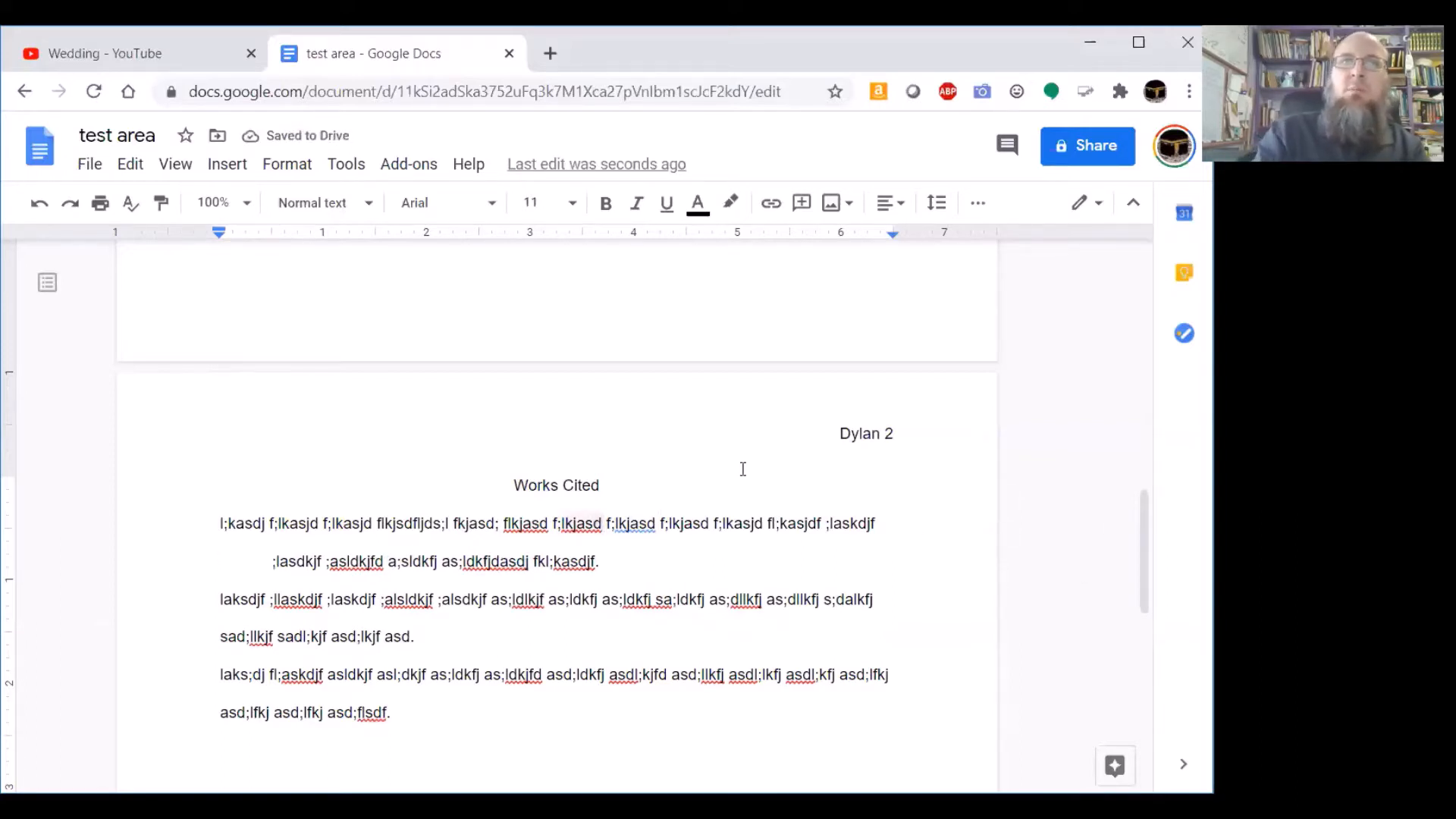
type("l;kajsd; fkjsad;l kfjsa;dlkf js;aldkfj ;sladkjf ;lsadkf j;lsadkjf ;lsldkfaj")
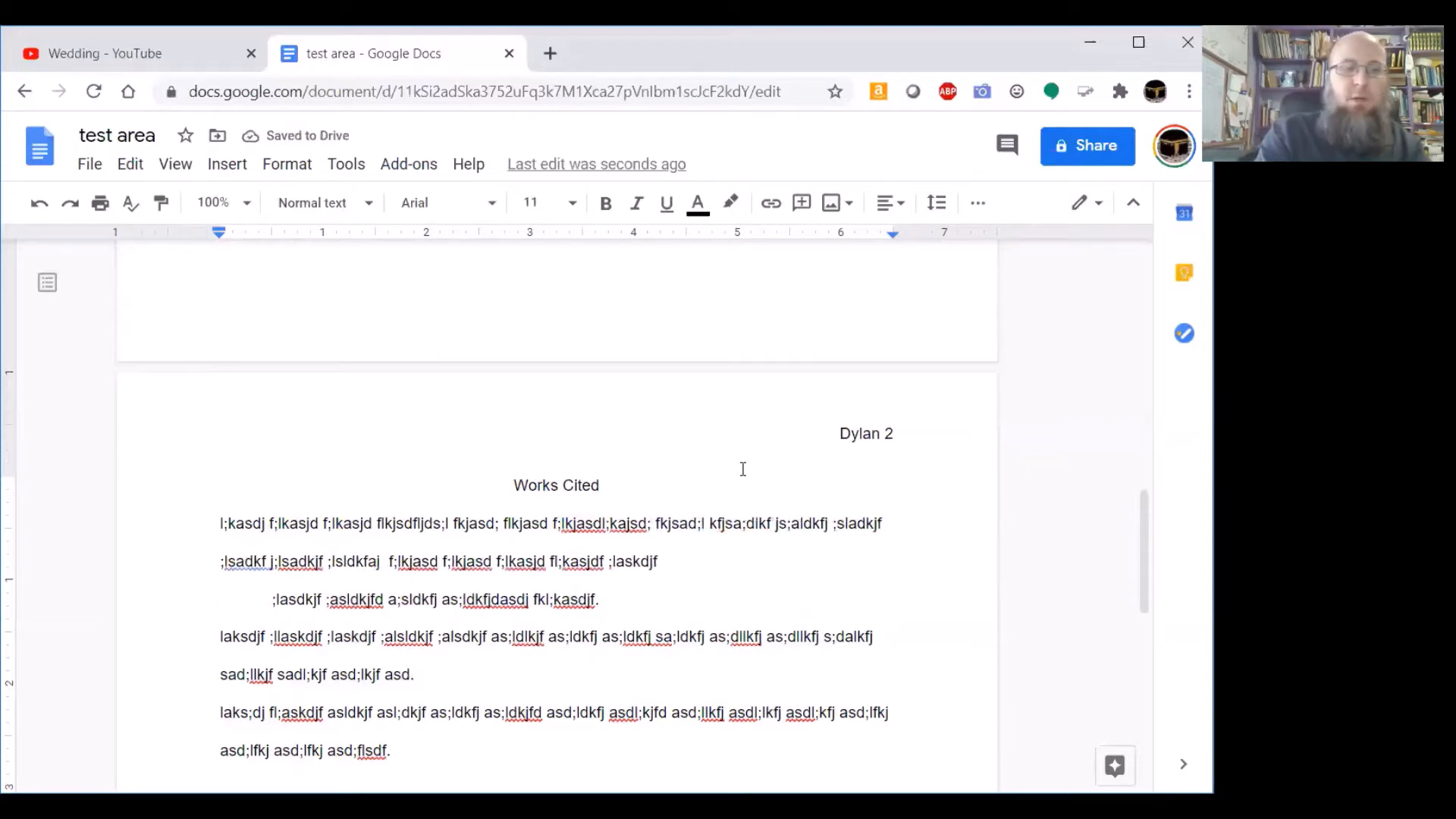
key("ctrl+z")
key("ctrl+z")
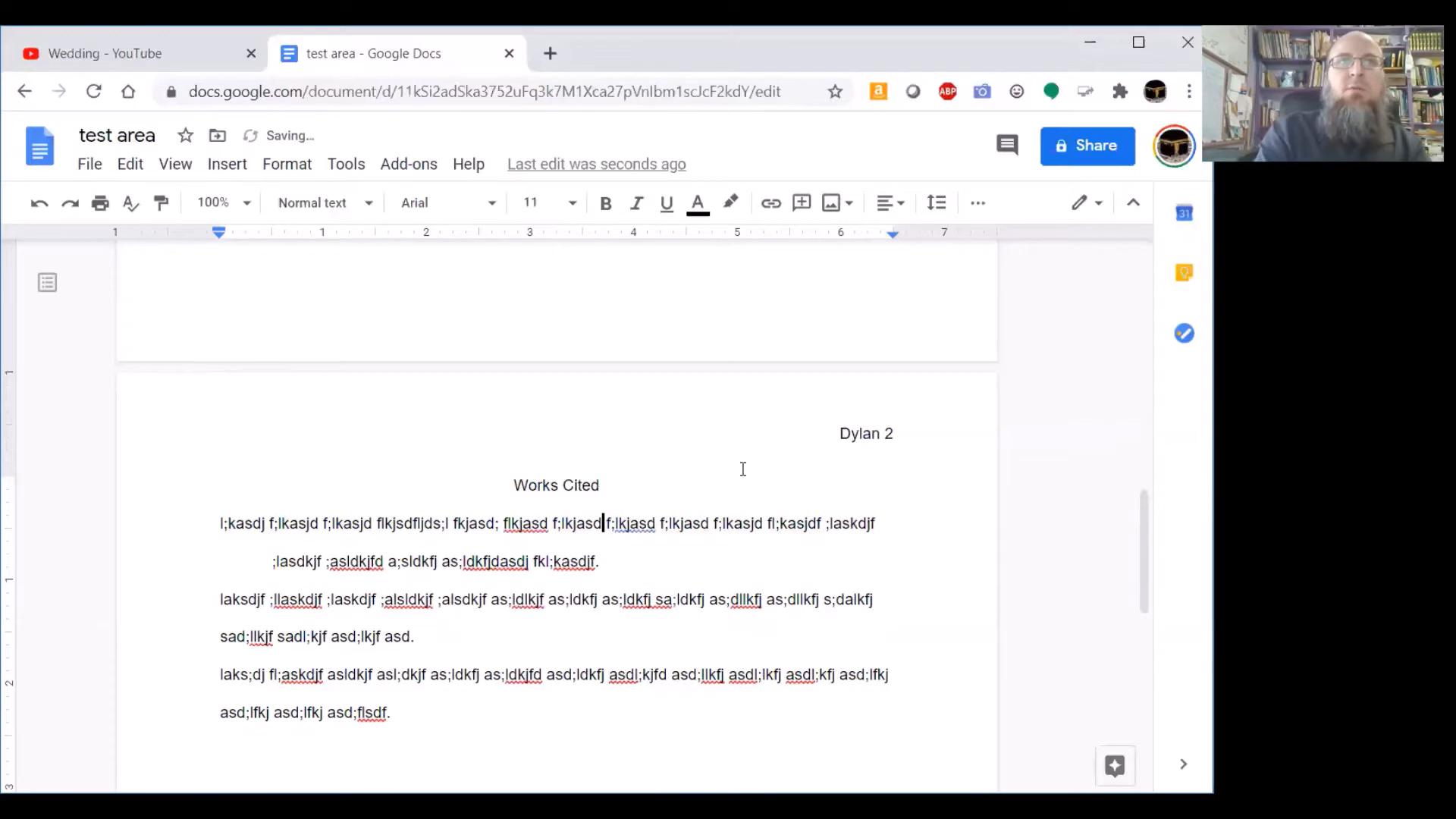
key("ctrl+z")
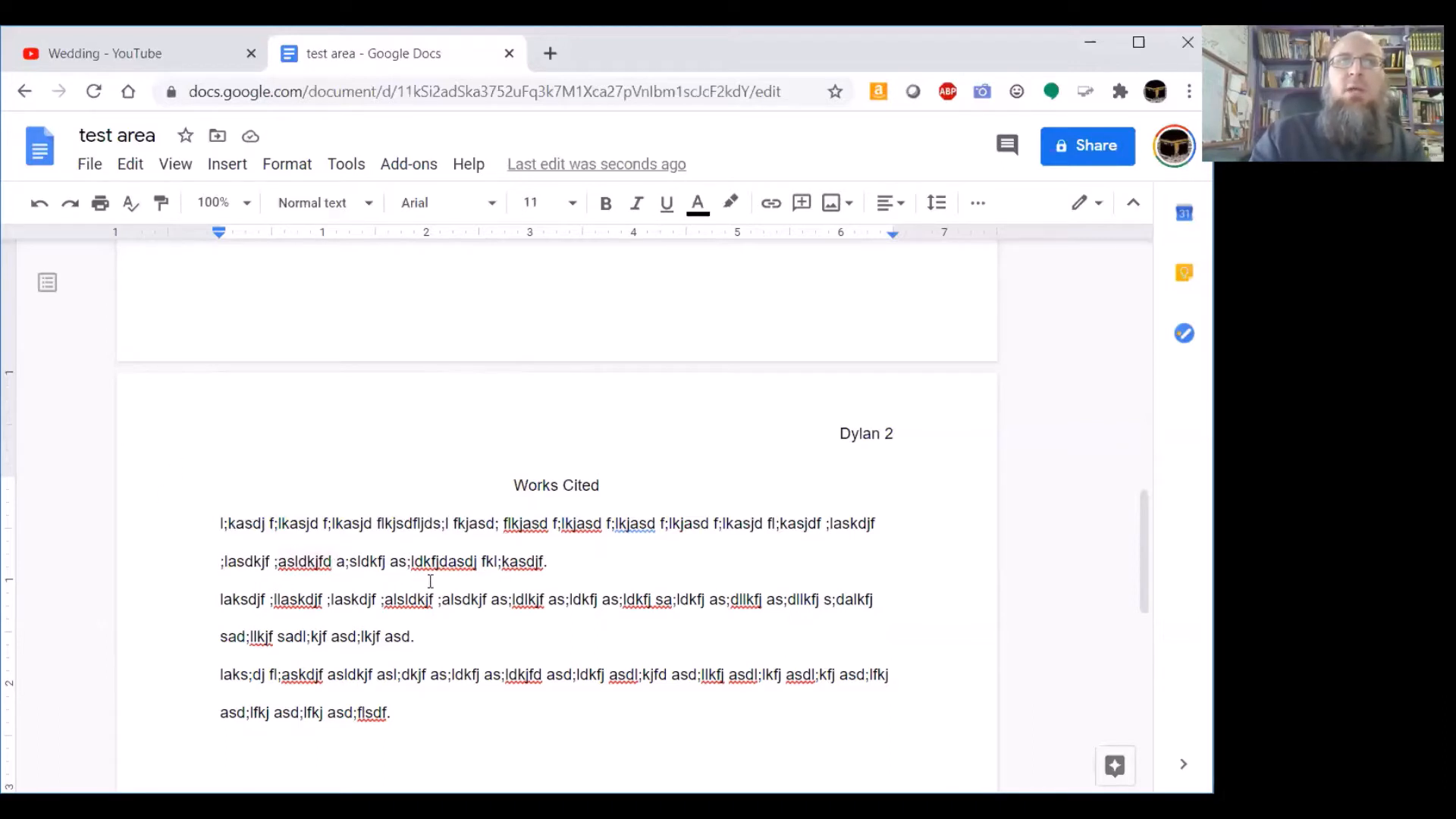
- Try indenting the first entry's opening line and its second line separately by 0.5 inch, removing each indent again
key("Tab")
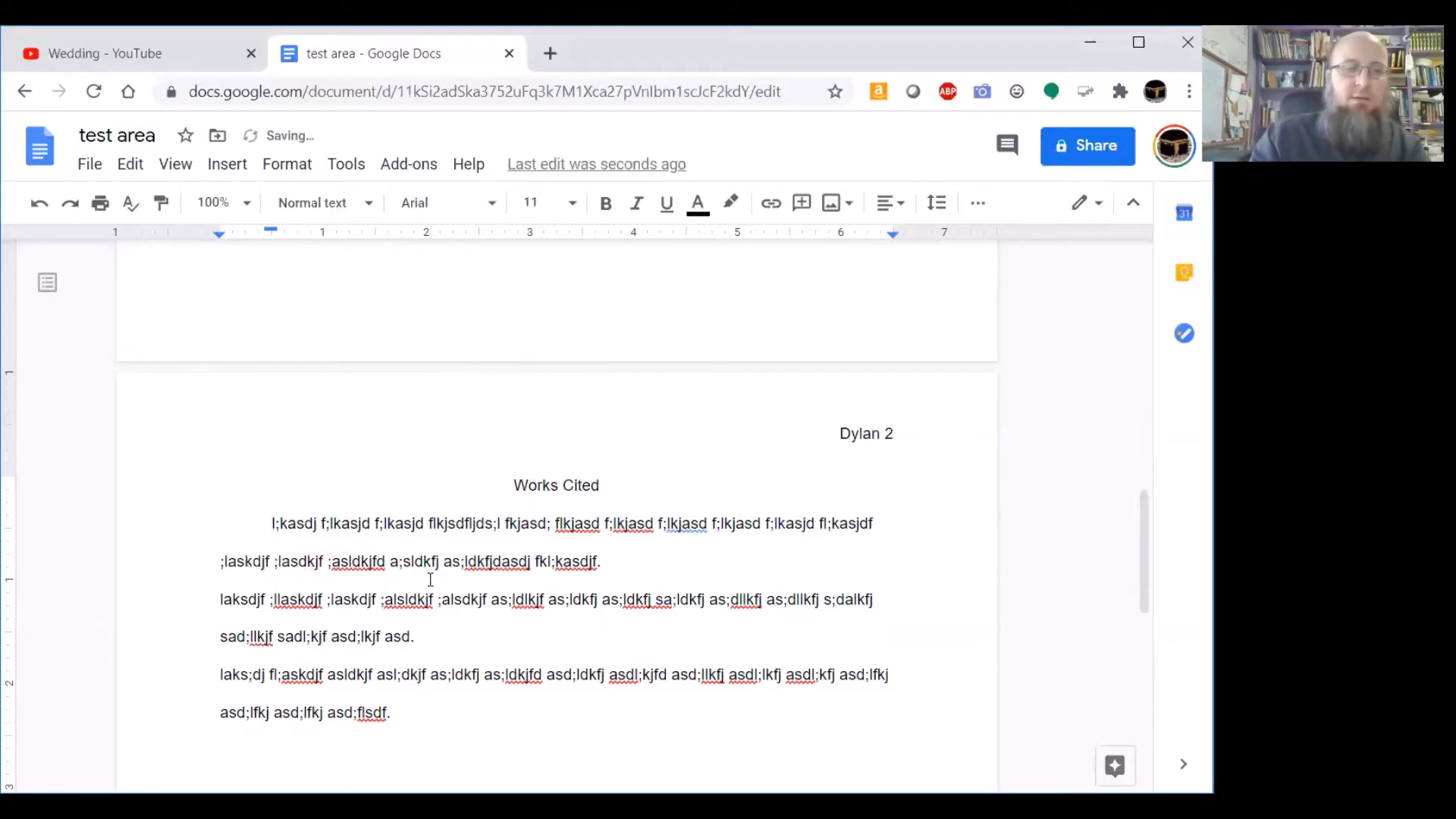
key("BackSpace")
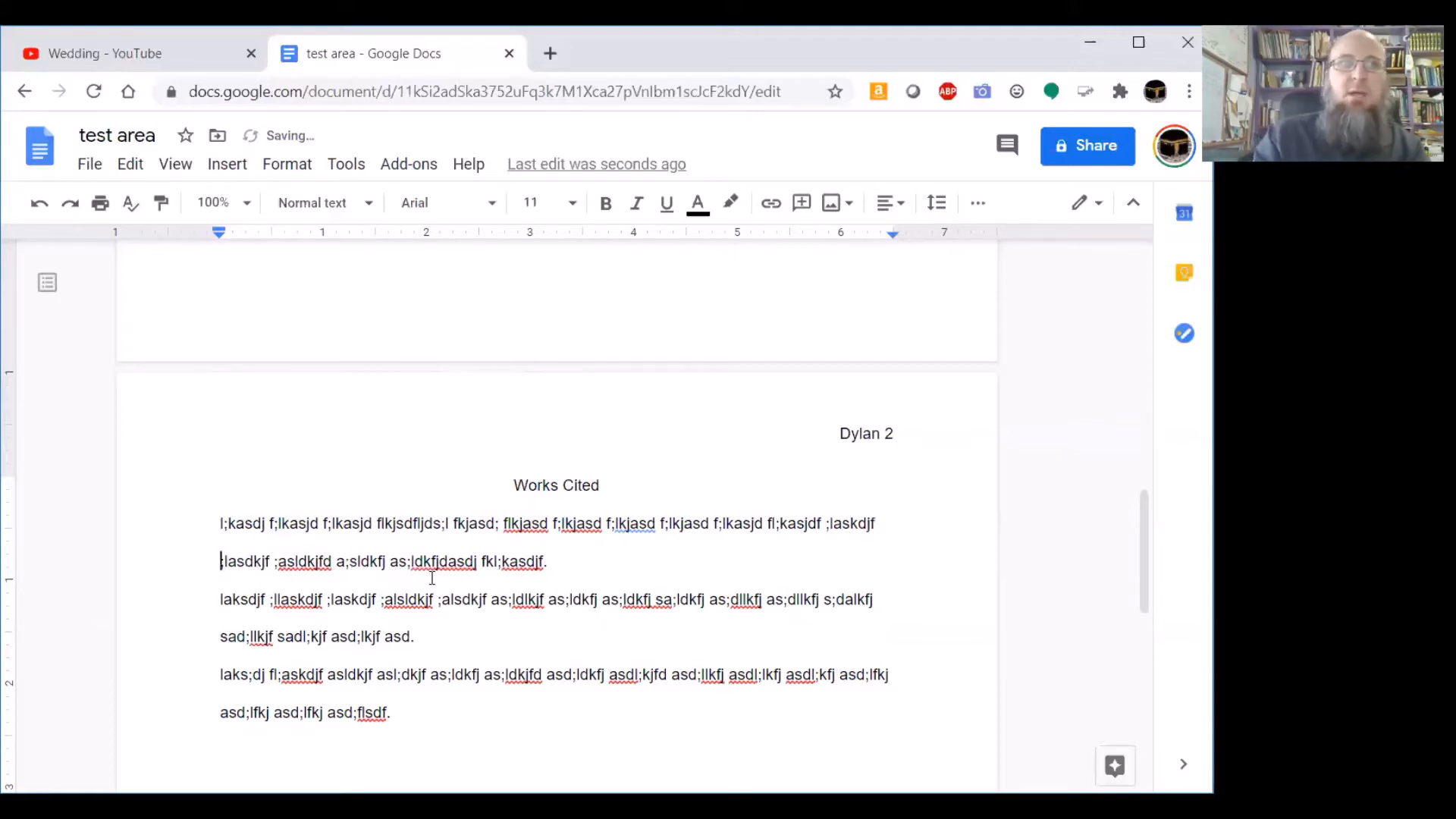
key("Tab")
left_click(376, 563)
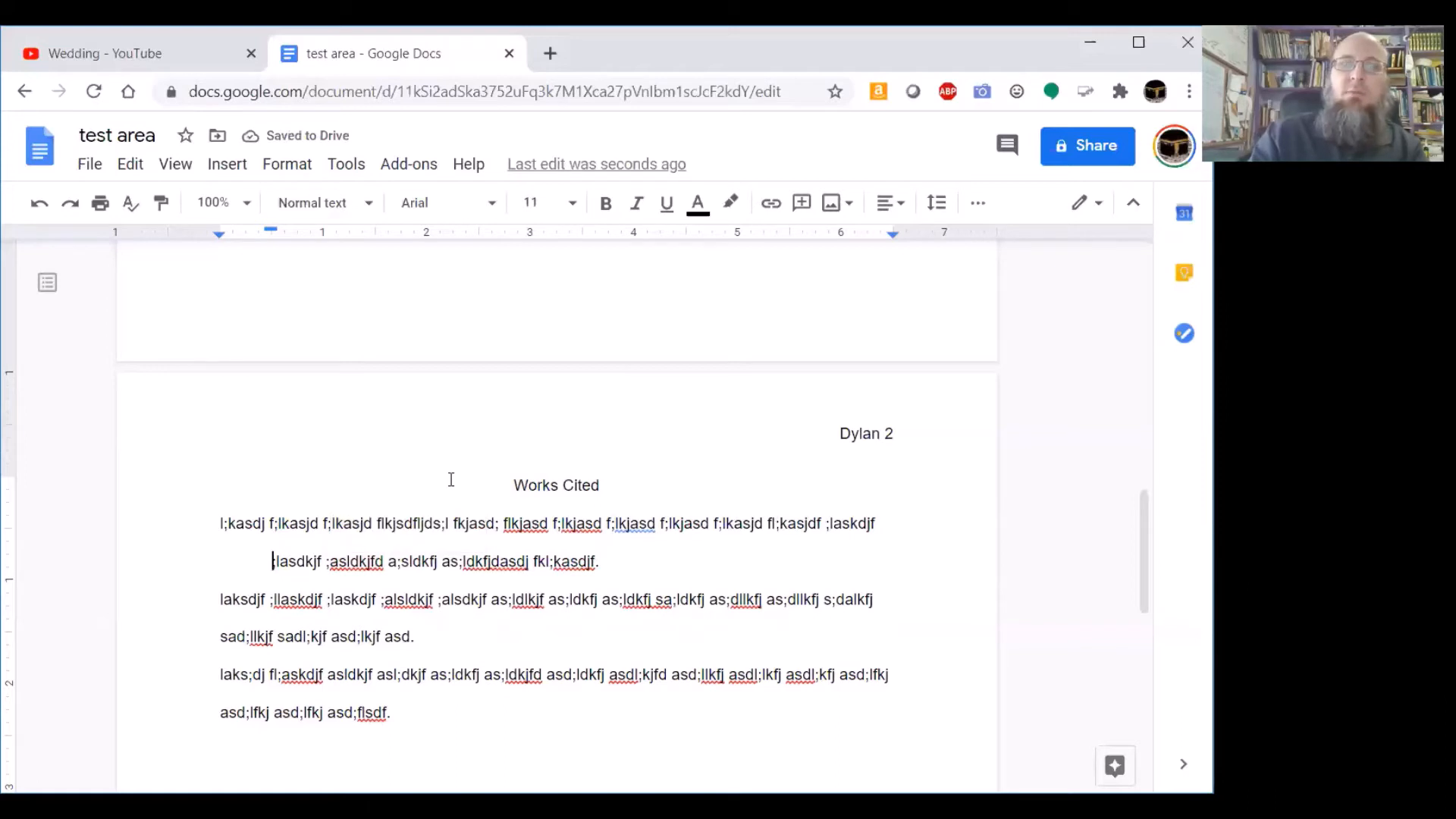
key("BackSpace")
- Try a 0.5-inch hanging indent on the first entry while its lines are manually broken, and undo it
triple_click(542, 561)
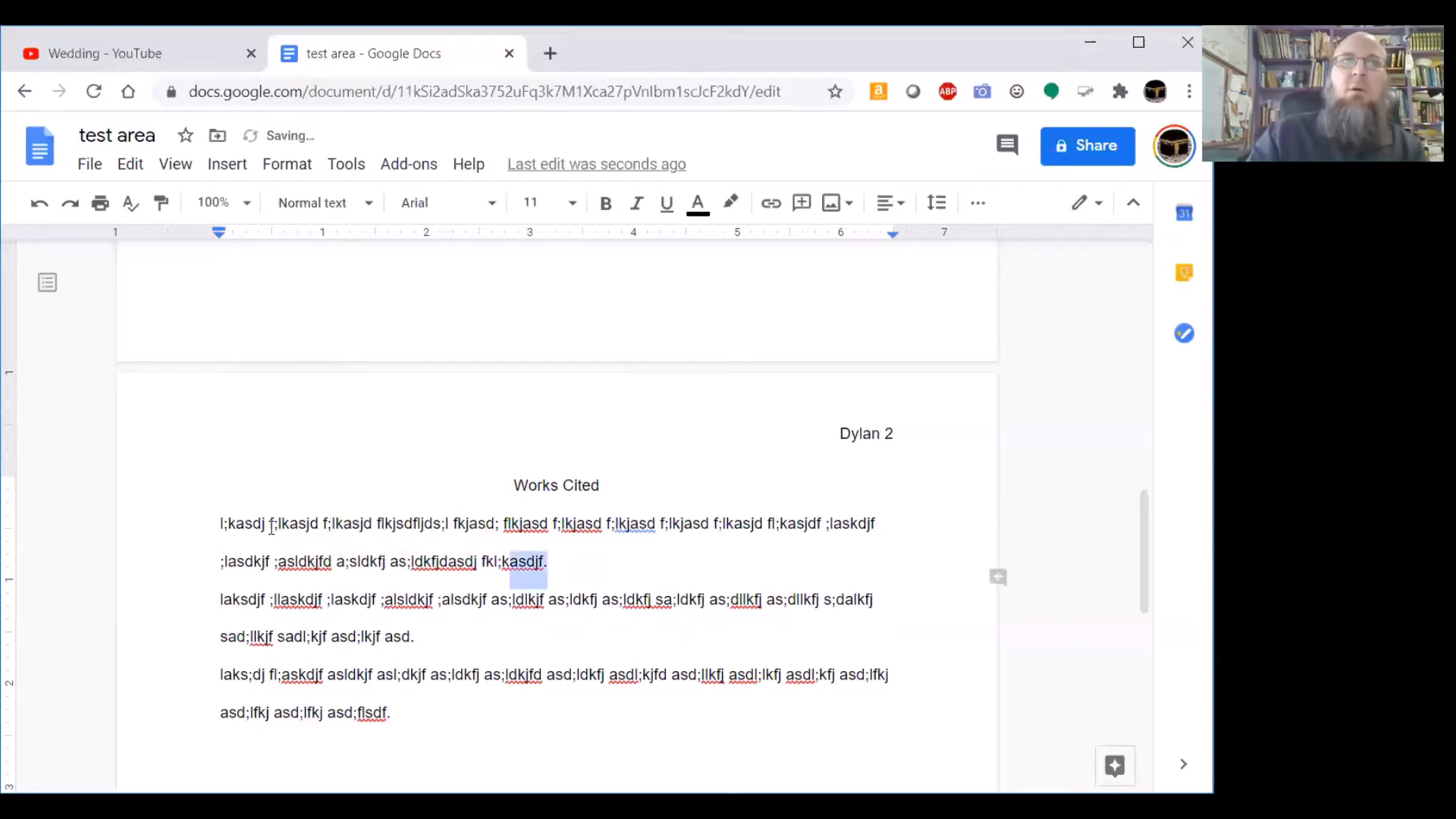
mouse_move(218, 239)
left_mouse_down()
mouse_move(273, 235)
mouse_move(217, 235)
left_mouse_up()
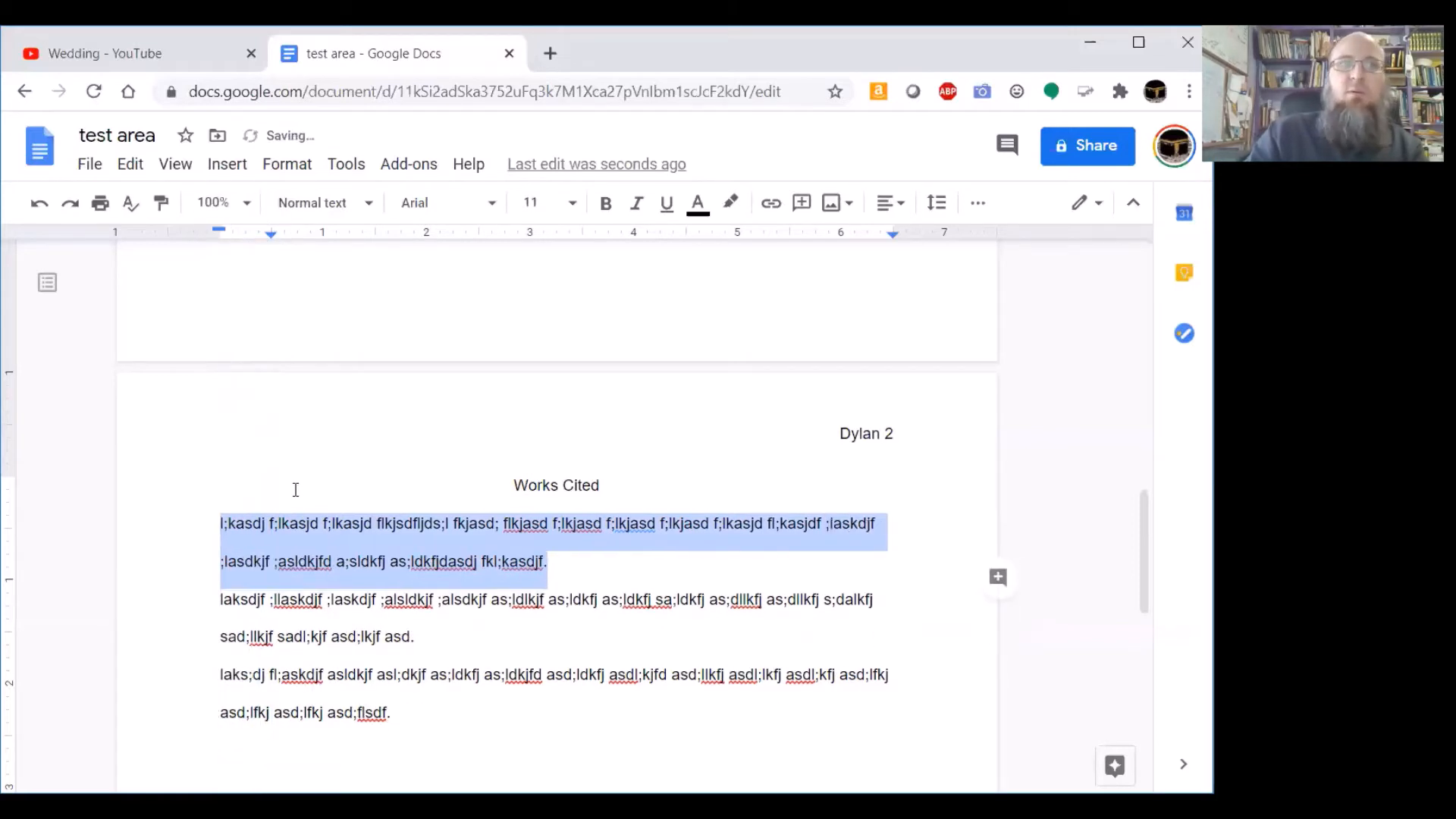
key("ctrl+z")
key("ctrl+z")
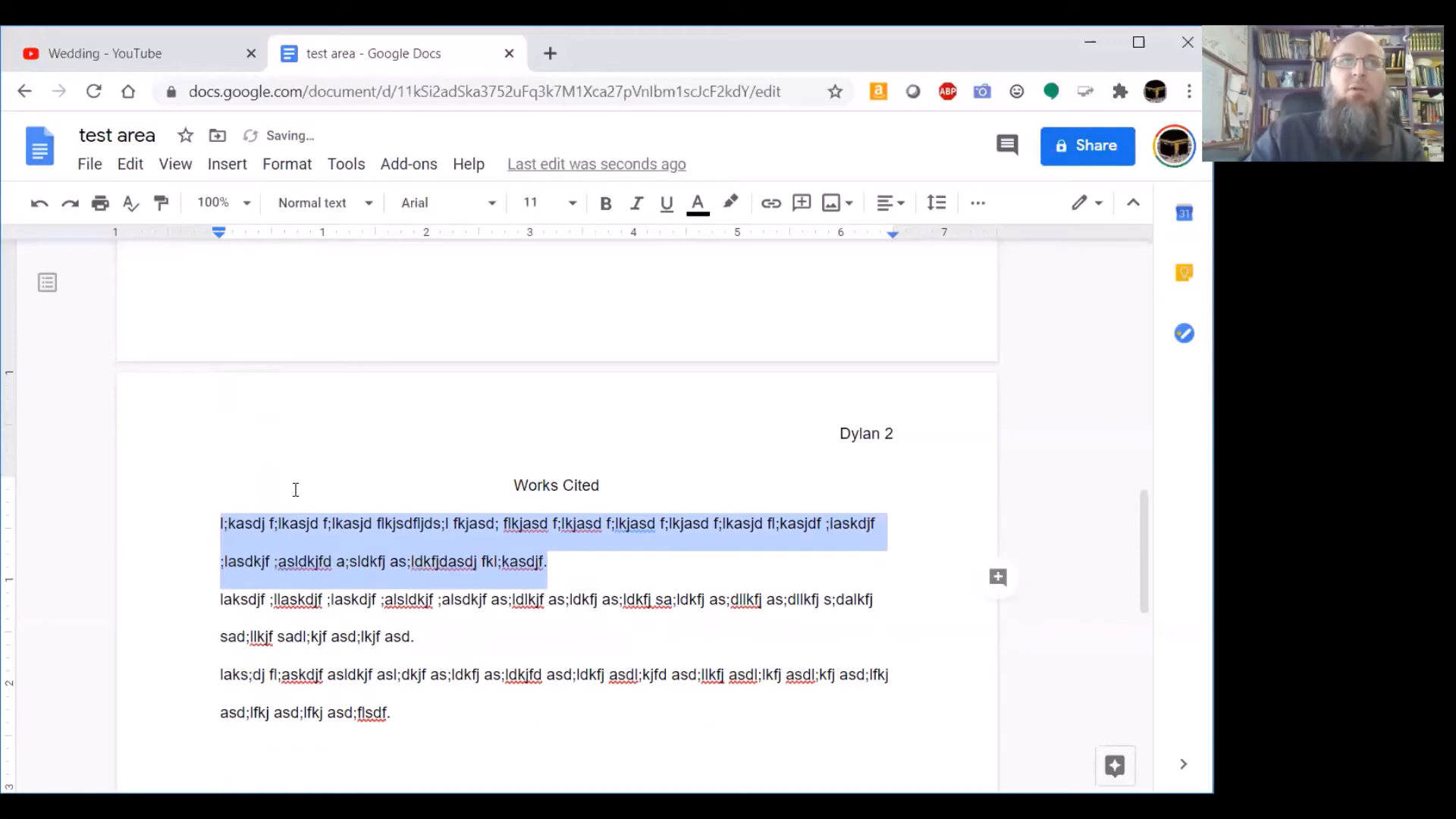
- Apply a hanging indent to the first Works Cited entry only, with the left indent at 0.5 inch and the first line at the margin
left_click(221, 569)
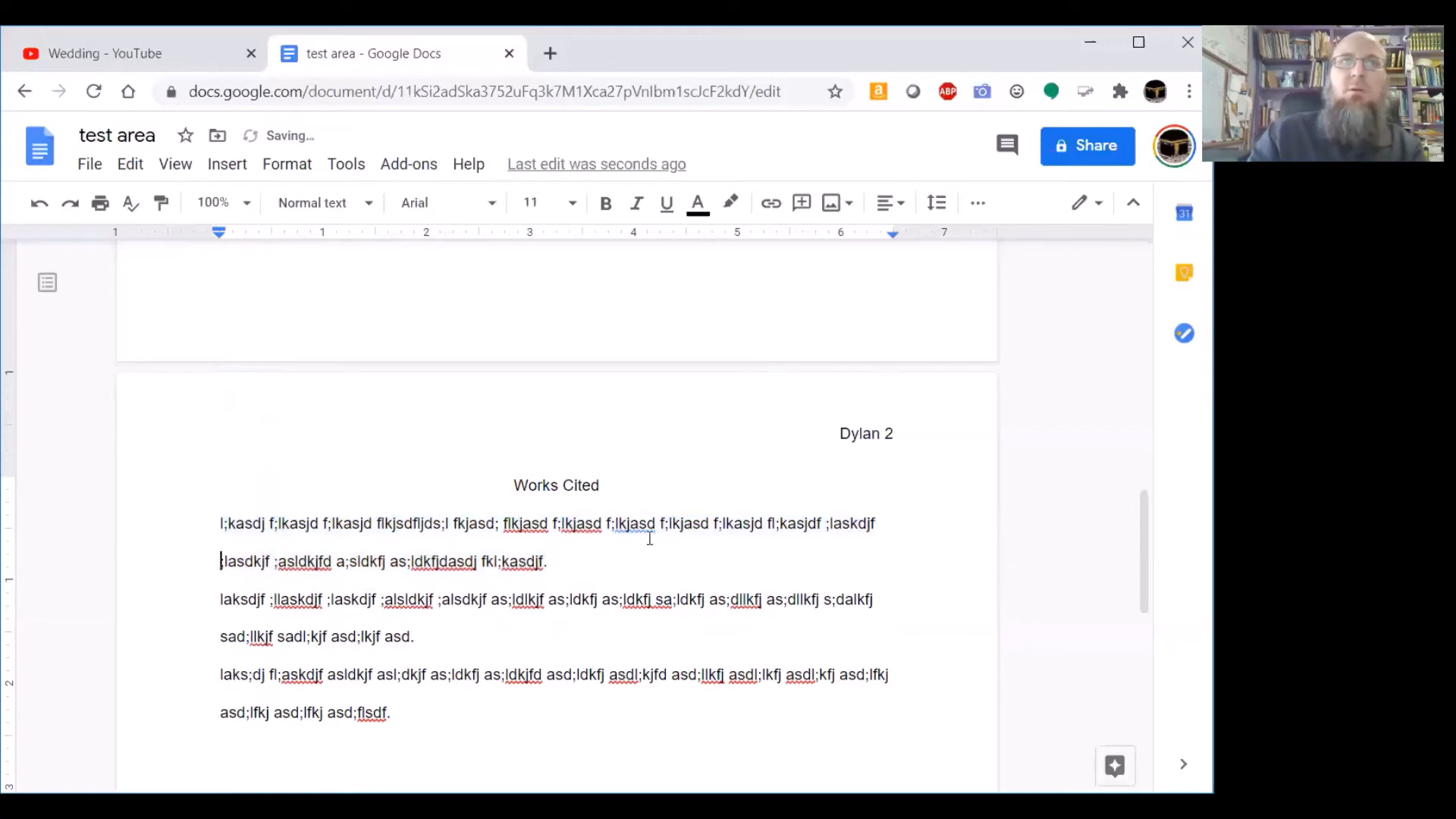
left_click_drag(548, 561, 206, 521)
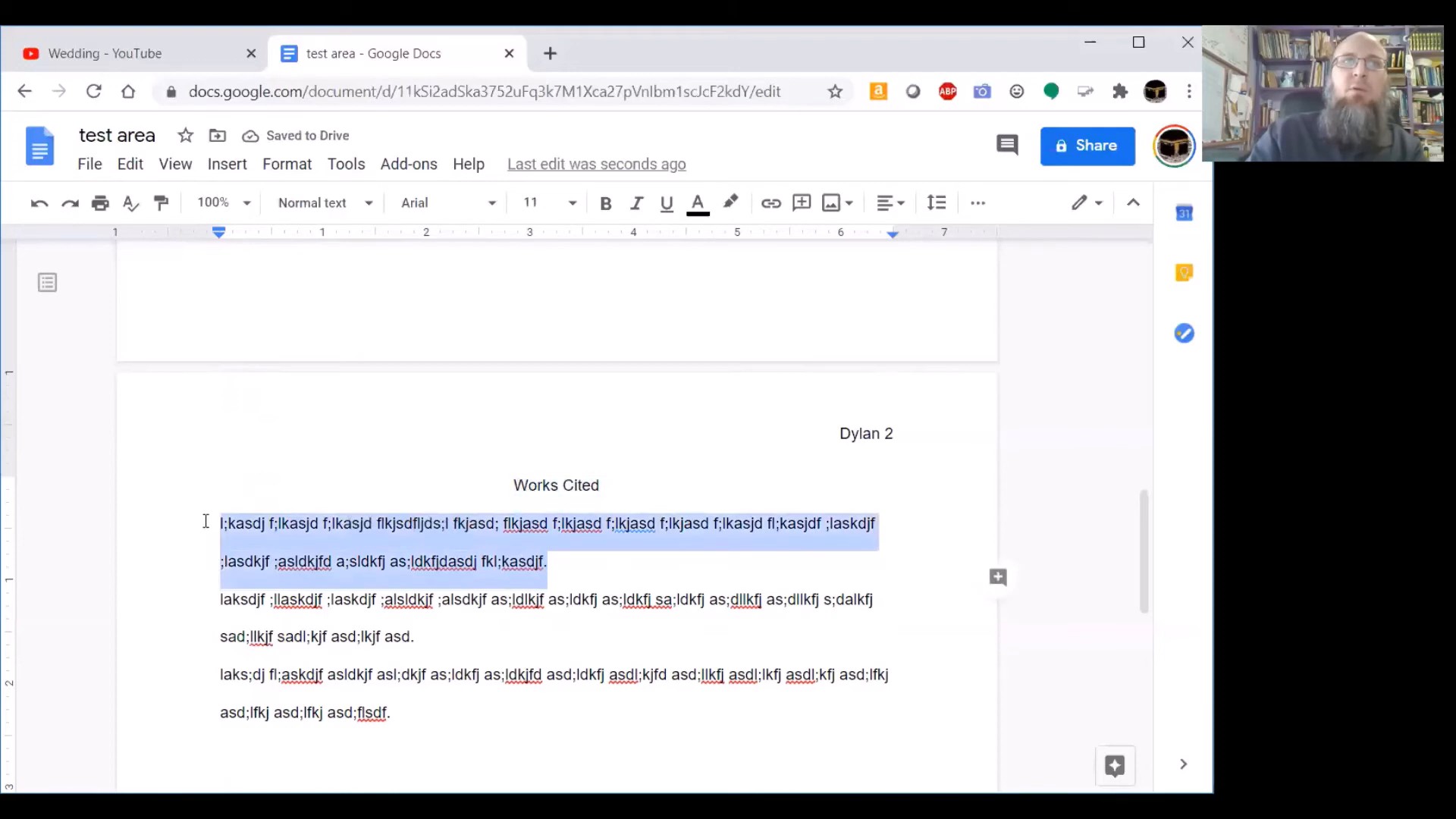
mouse_move(223, 242)
left_mouse_down()
mouse_move(273, 237)
mouse_move(219, 234)
left_mouse_up()
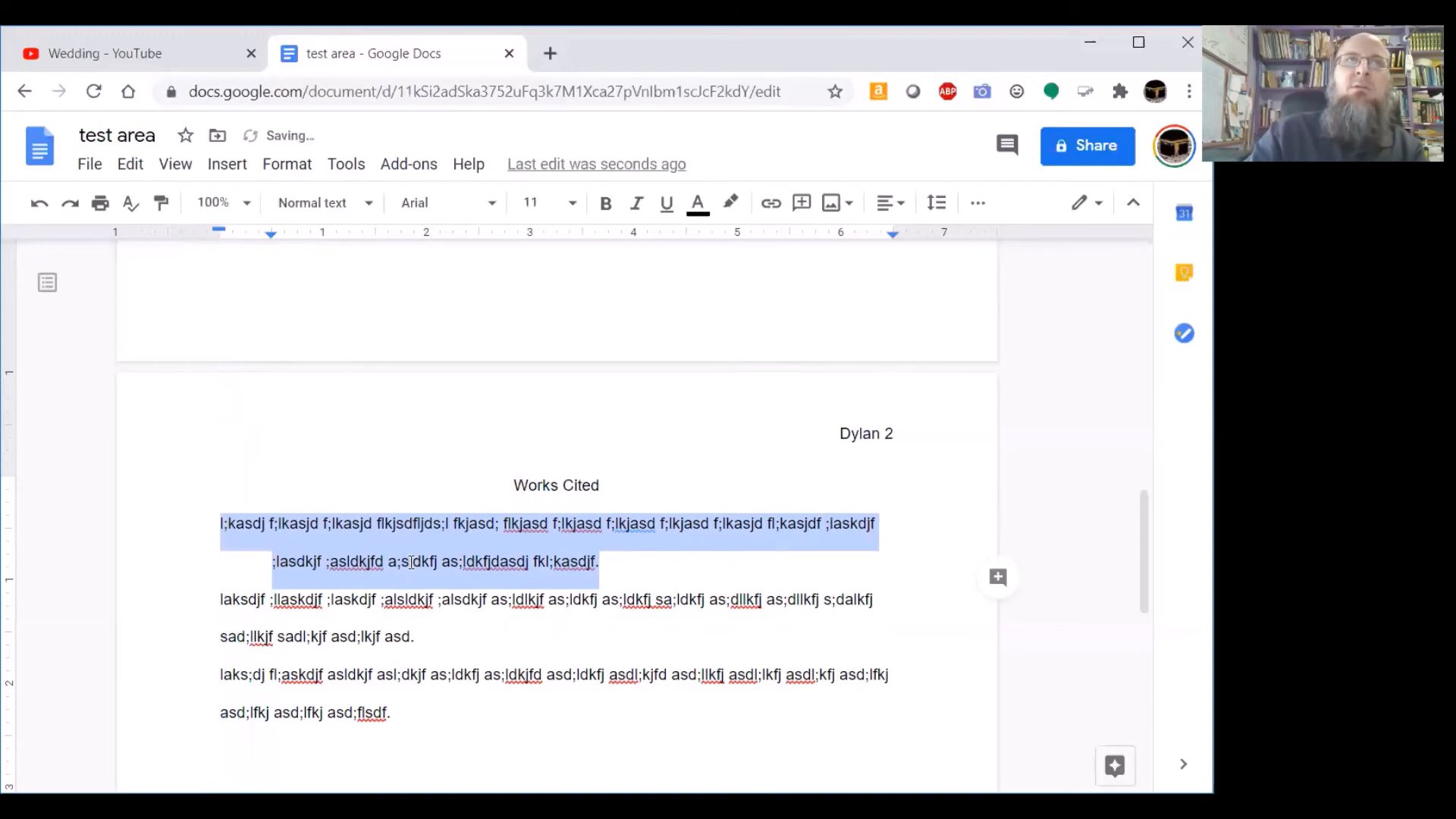
left_click(565, 639)
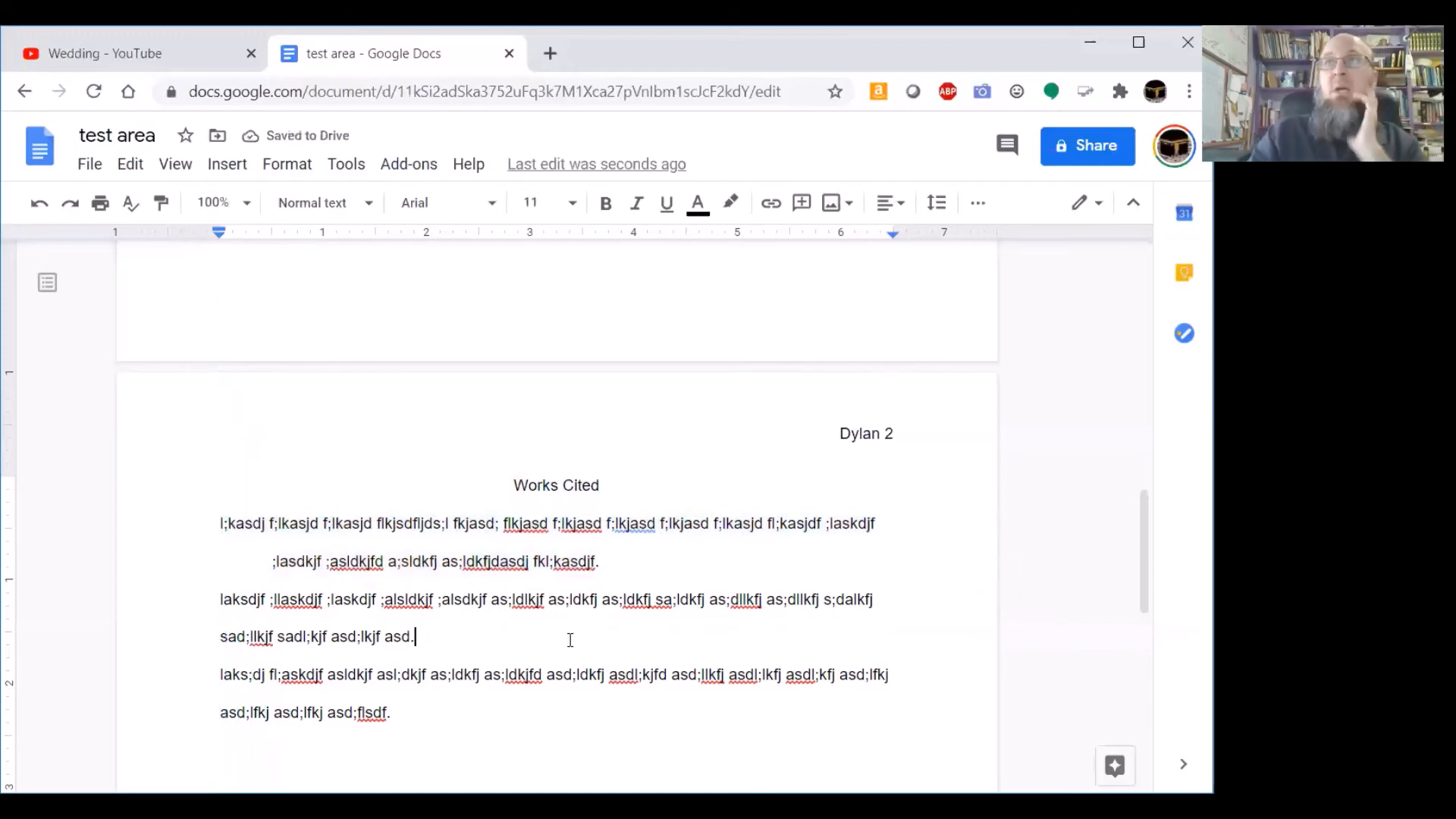